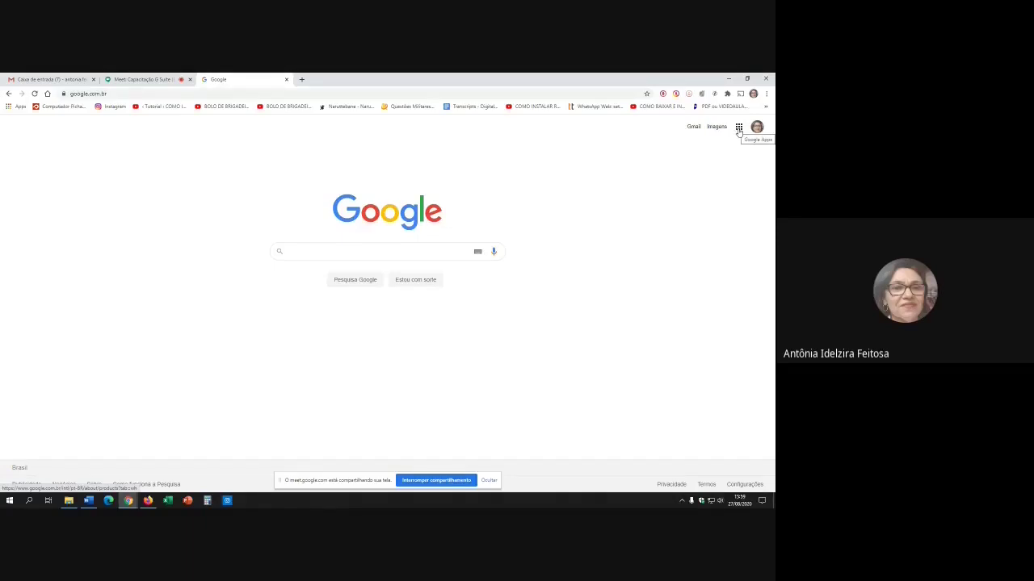
- View the Google apps available from the Google home page, then dismiss the list
click(739, 127)
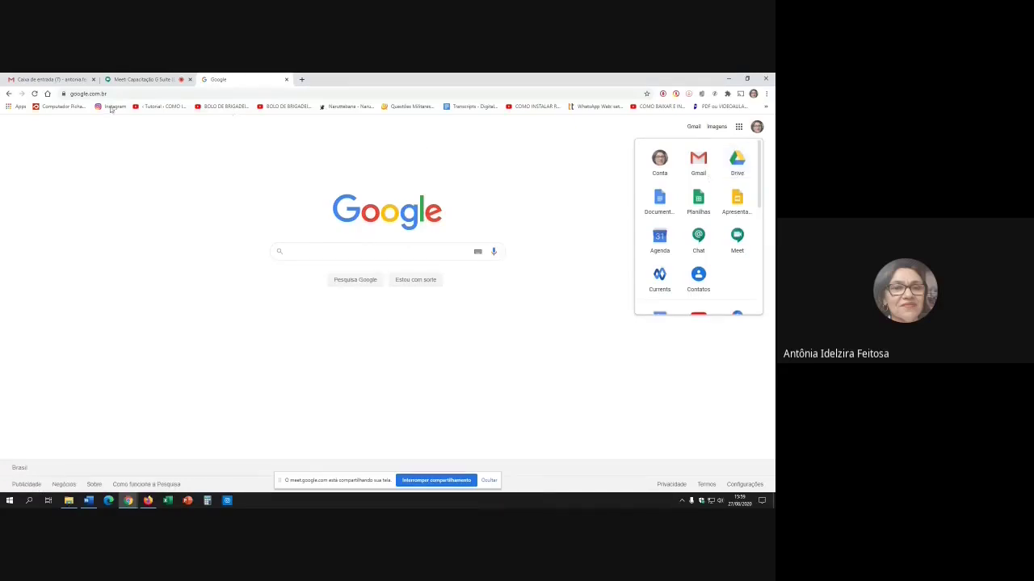
click(138, 92)
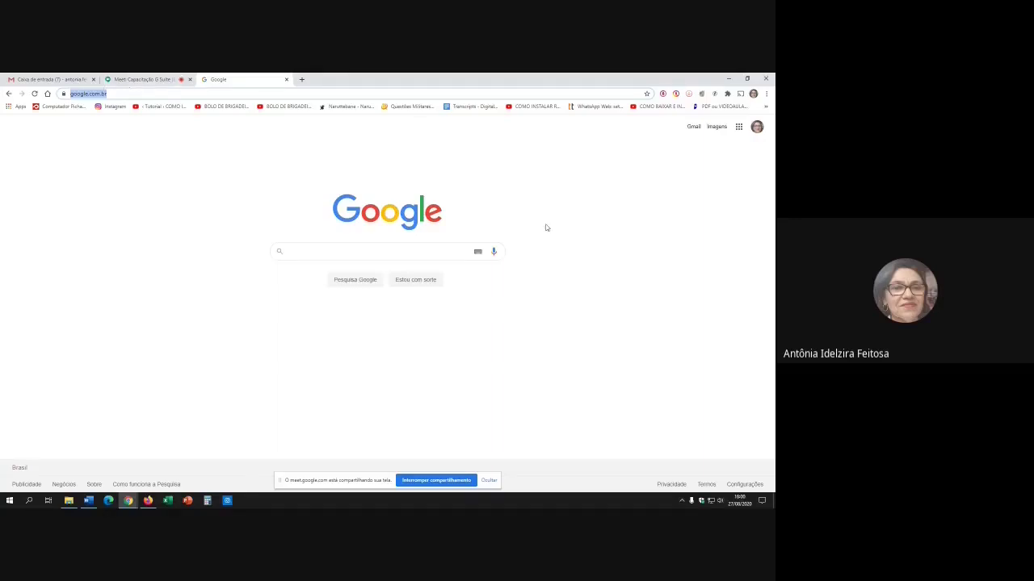
click(566, 222)
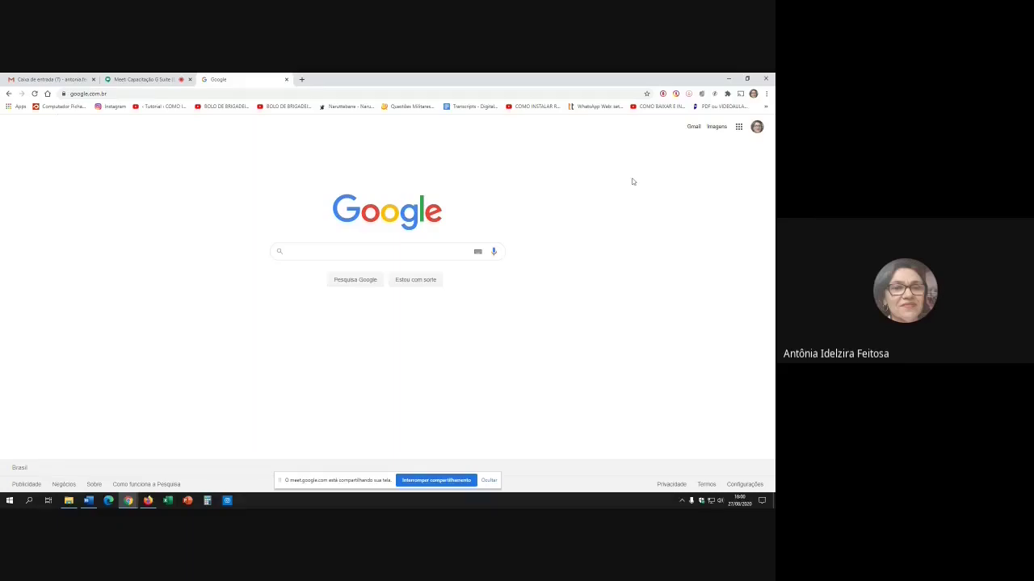
- Switch to the Gmail inbox and open Google Drive from its Google apps list
click(40, 80)
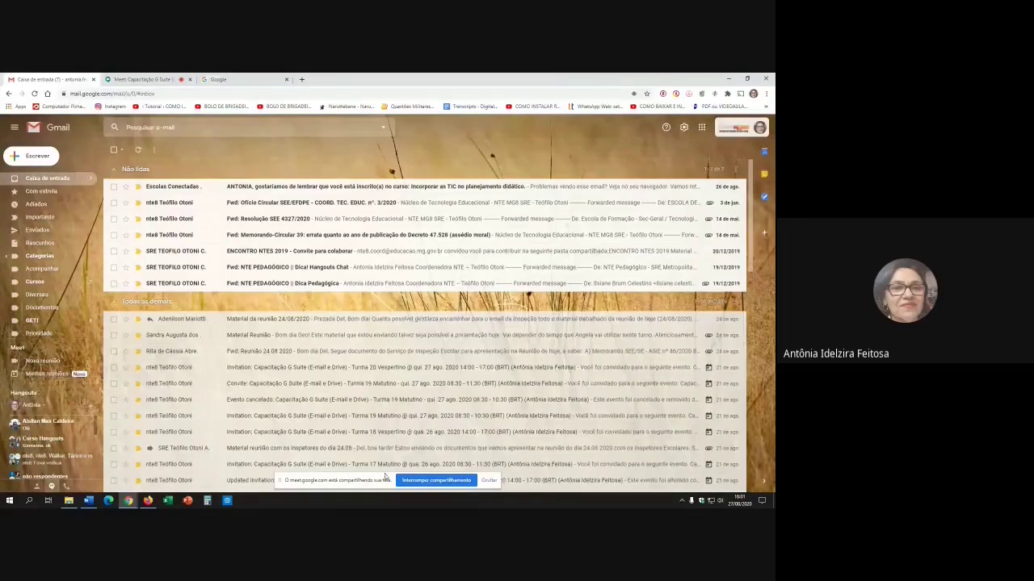
click(386, 478)
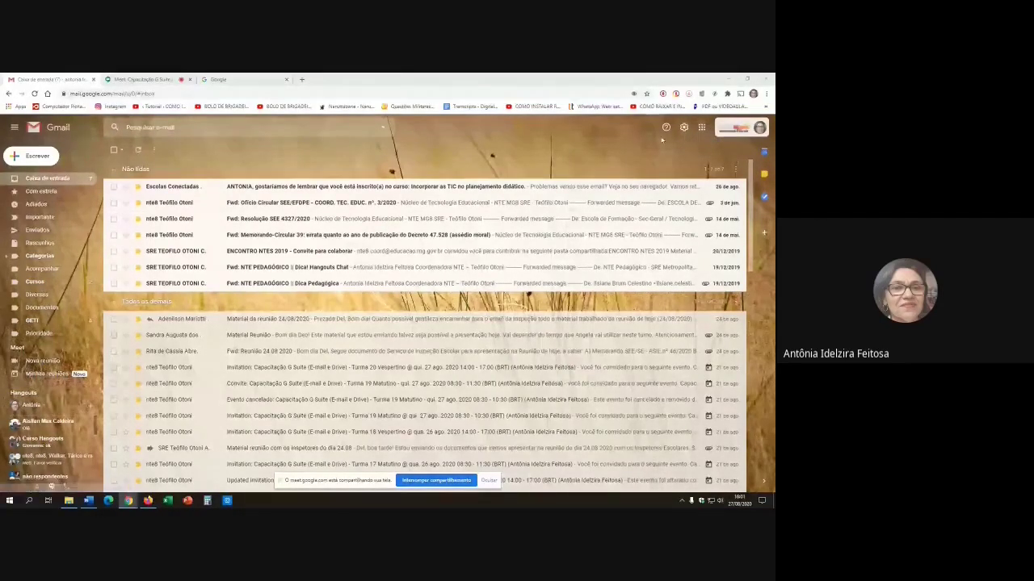
click(702, 131)
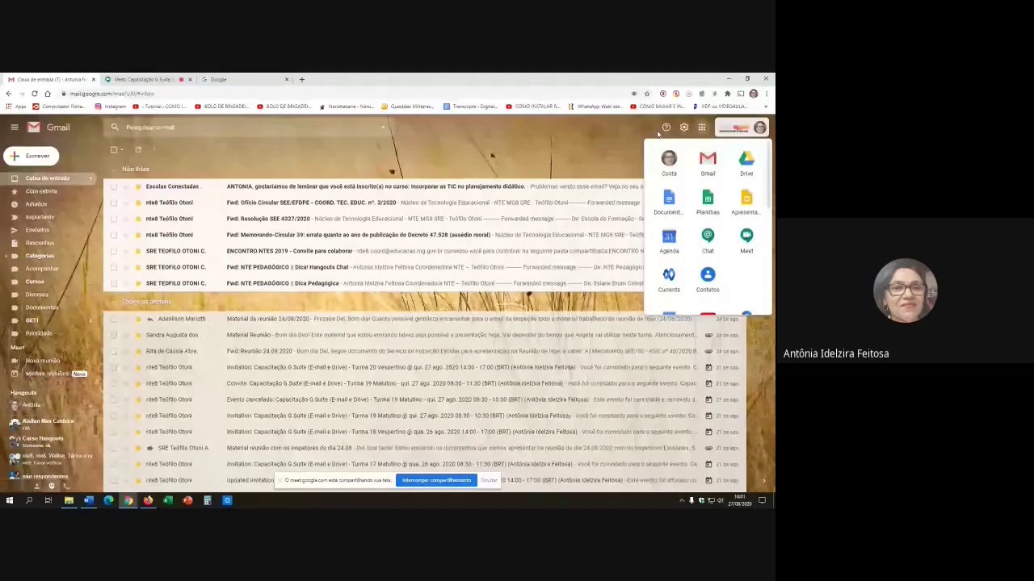
click(746, 165)
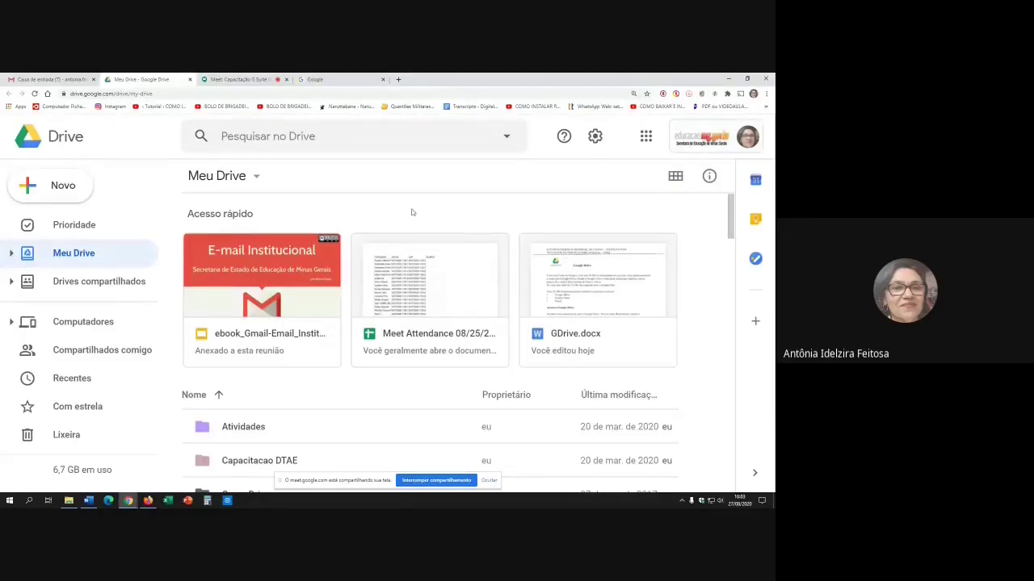
- Look through the popular articles in Drive's Ajuda window and close it
click(564, 137)
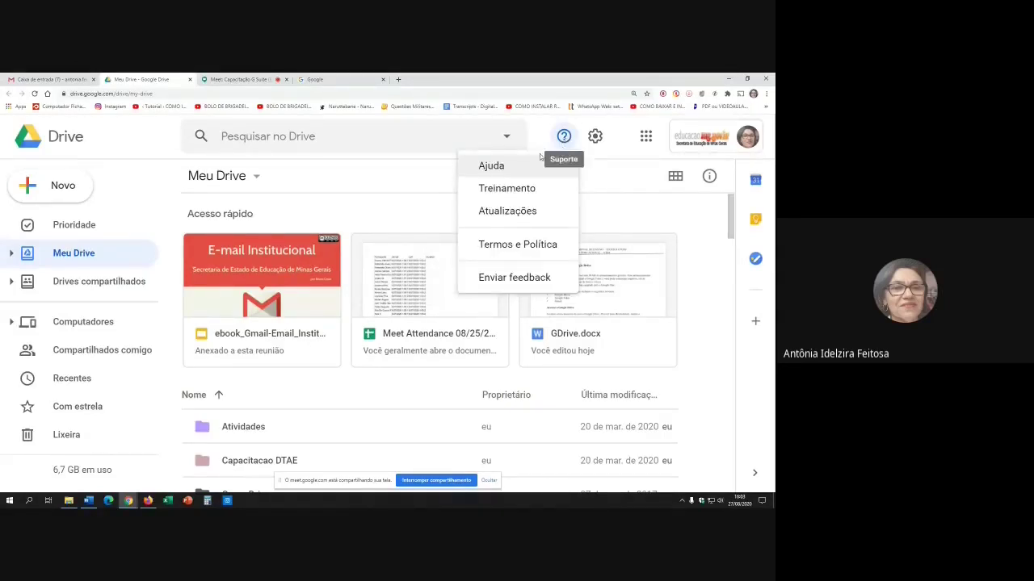
click(496, 166)
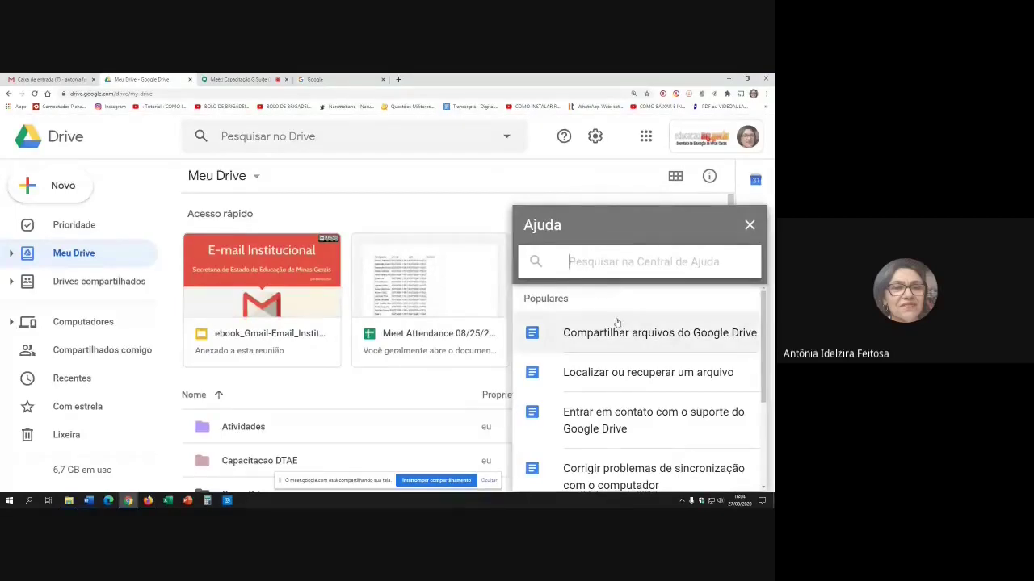
scroll(618, 325, down, 2)
scroll(619, 325, down, 2)
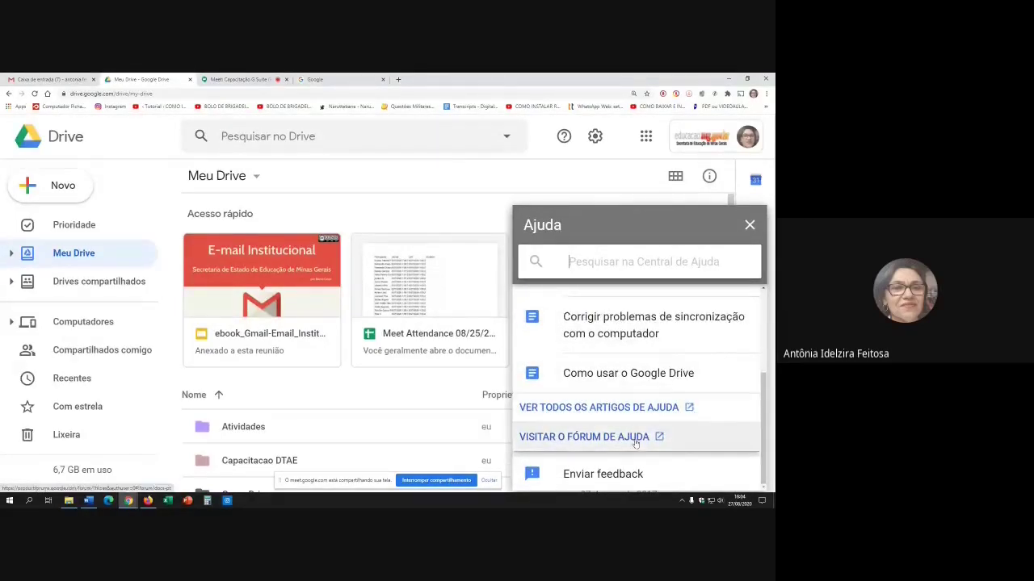
scroll(636, 443, up, 5)
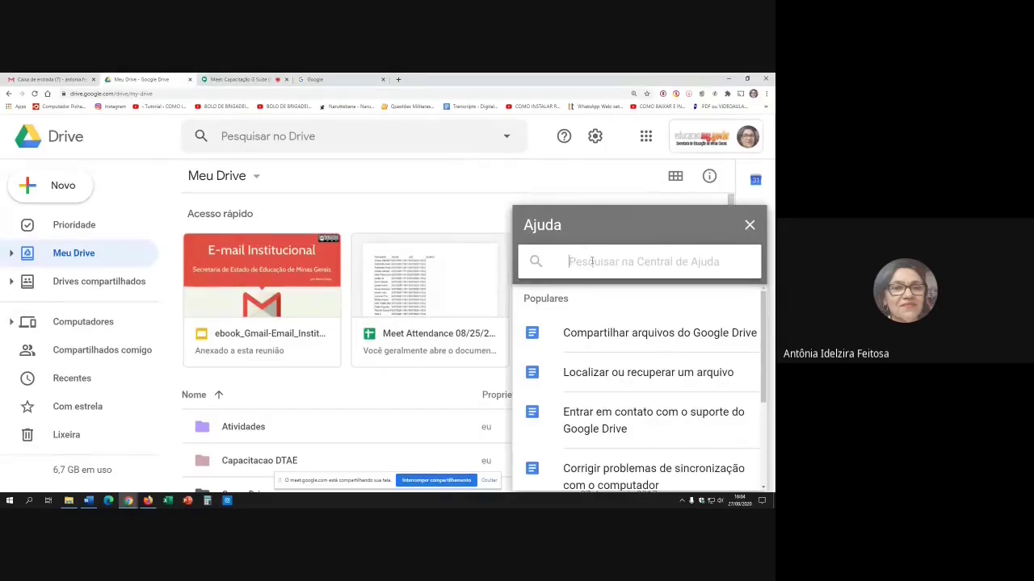
scroll(602, 376, down, 1)
scroll(602, 375, up, 1)
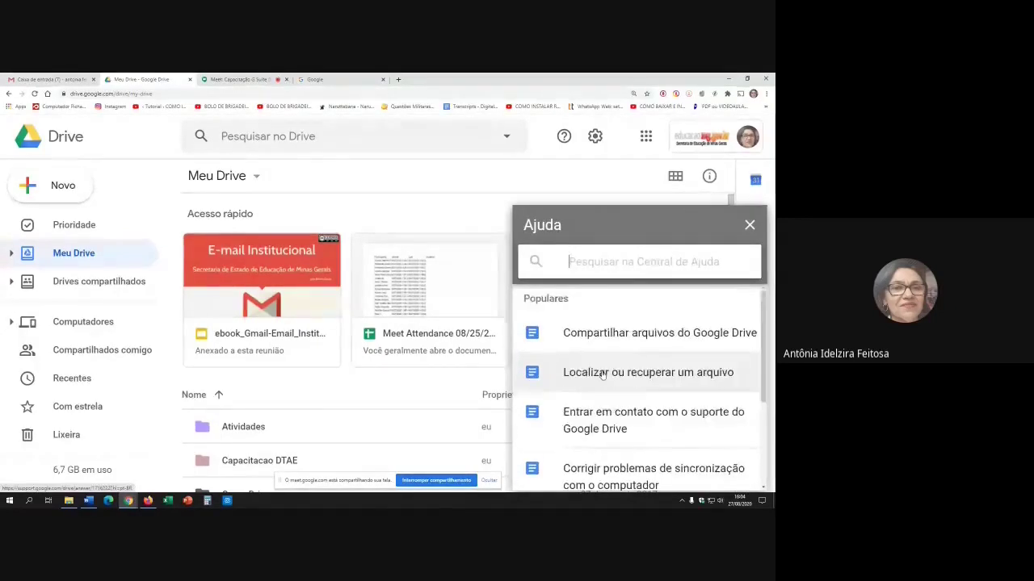
click(749, 225)
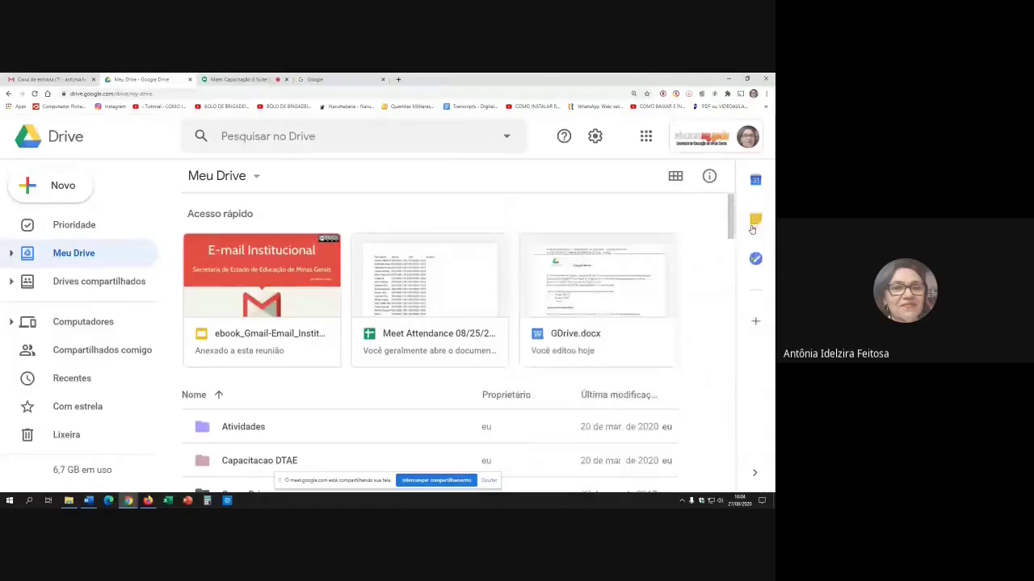
- Open Drive's Treinamento page, review its guides and topics, and close the page
click(564, 137)
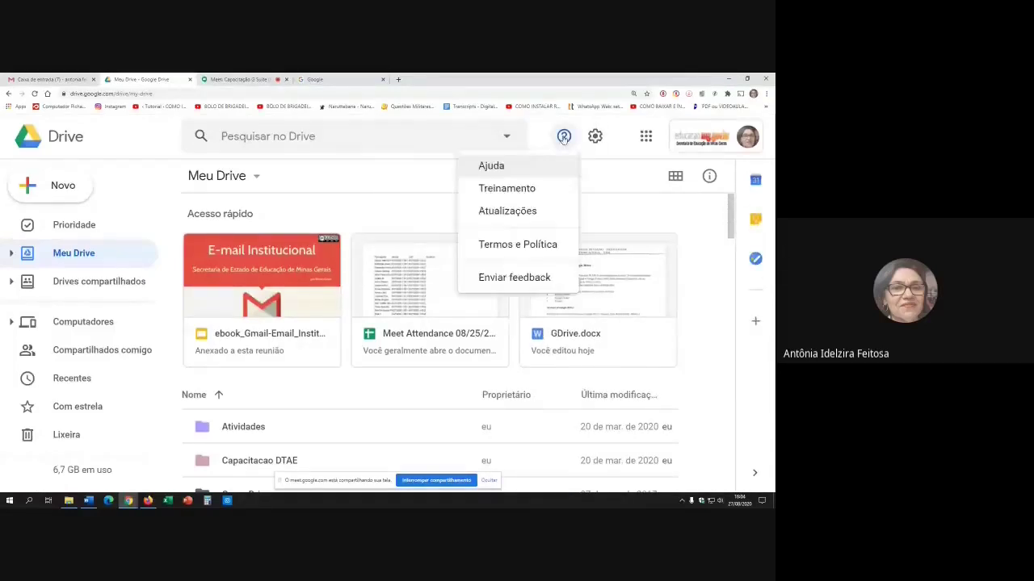
click(511, 190)
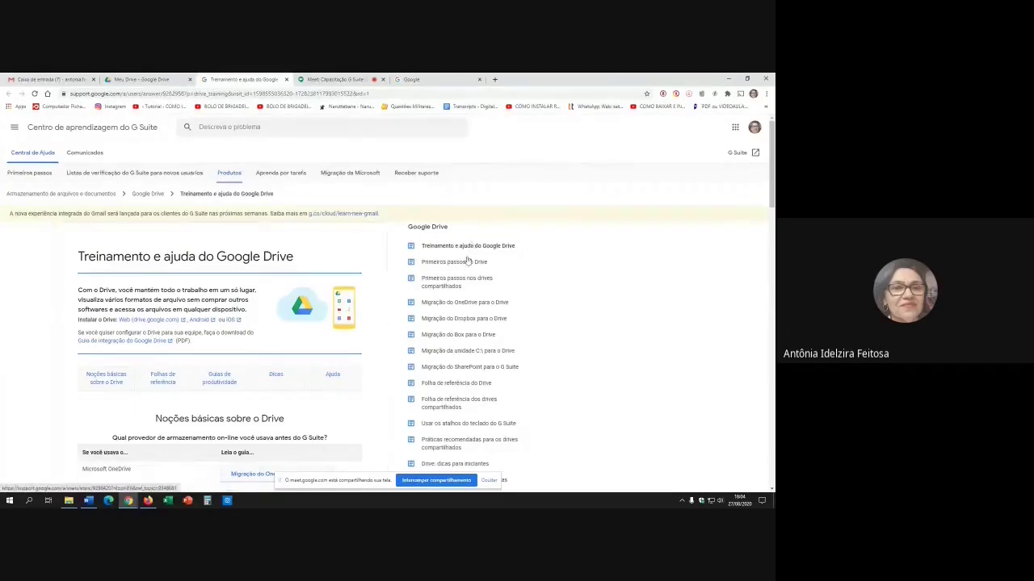
scroll(468, 261, down, 2)
scroll(466, 262, up, 2)
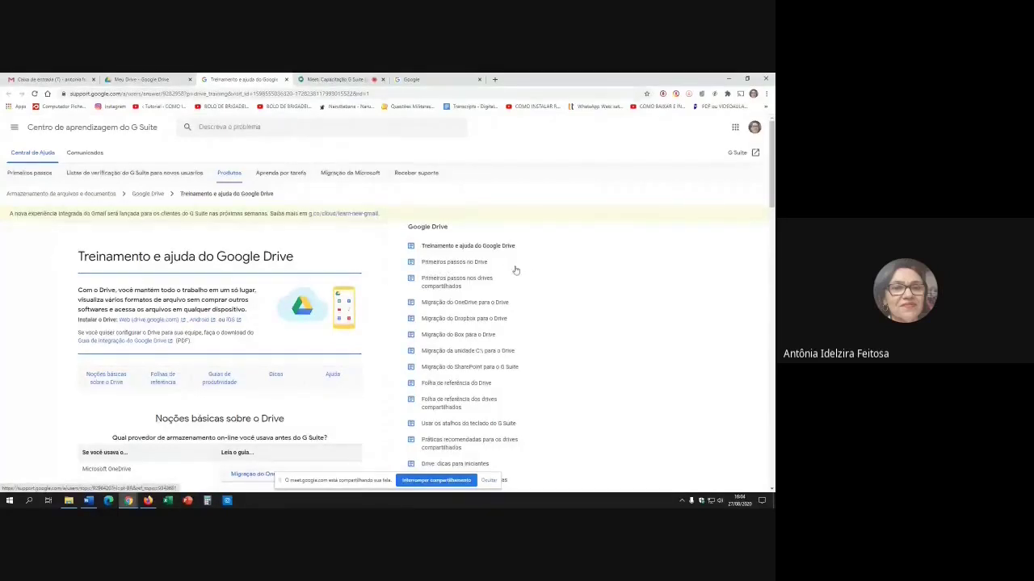
scroll(479, 338, down, 3)
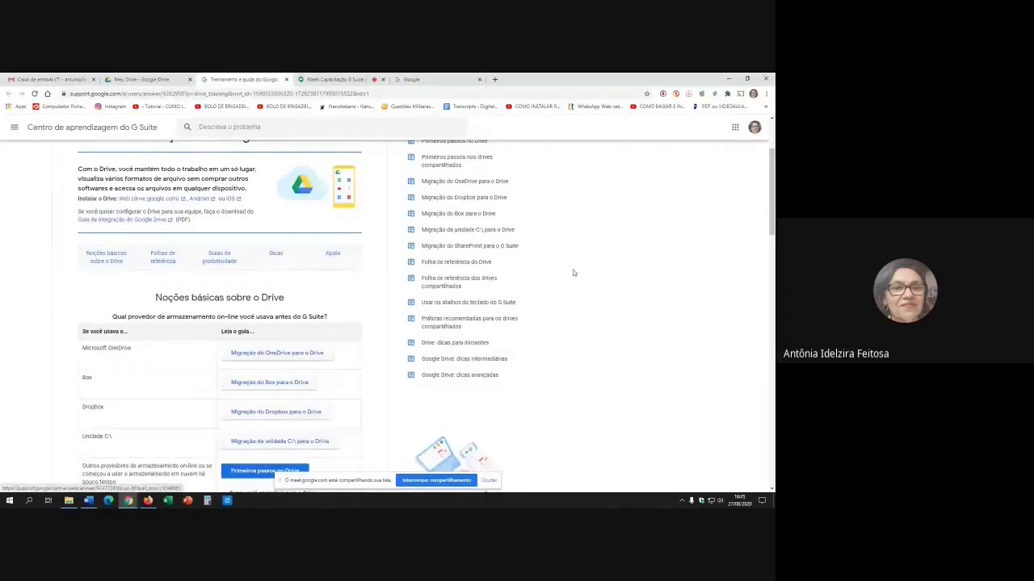
scroll(573, 272, up, 3)
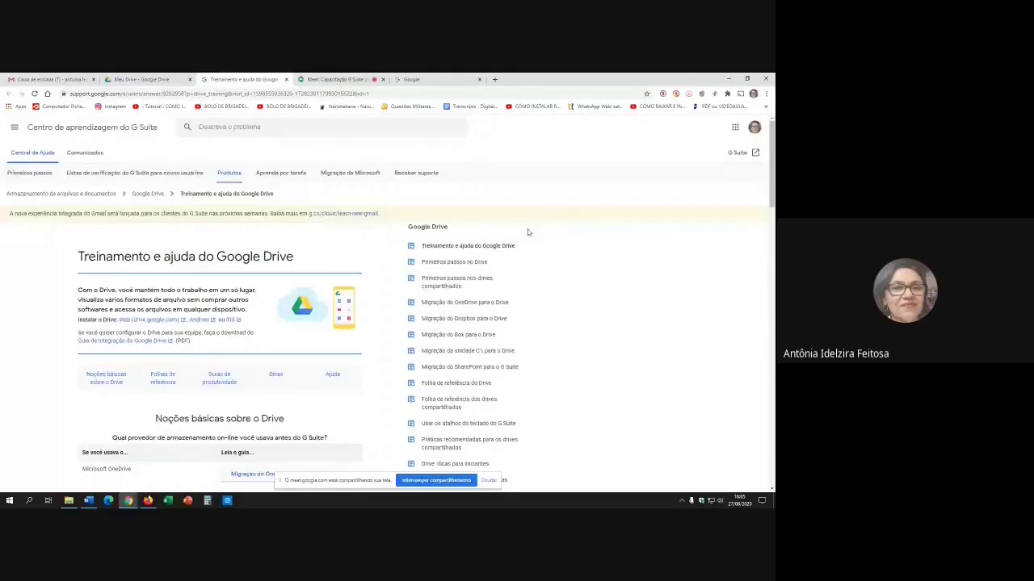
scroll(528, 233, down, 4)
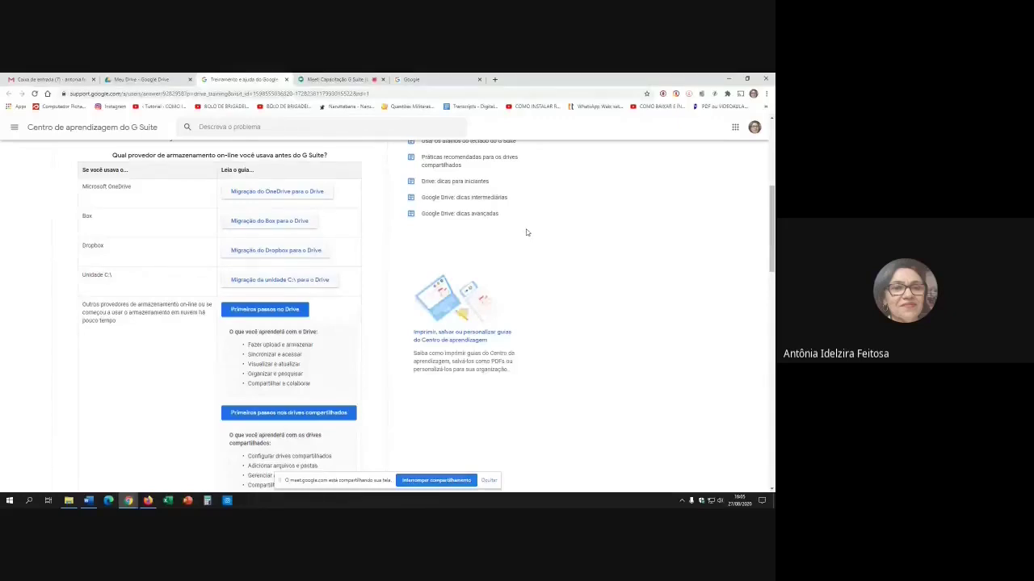
scroll(546, 234, up, 4)
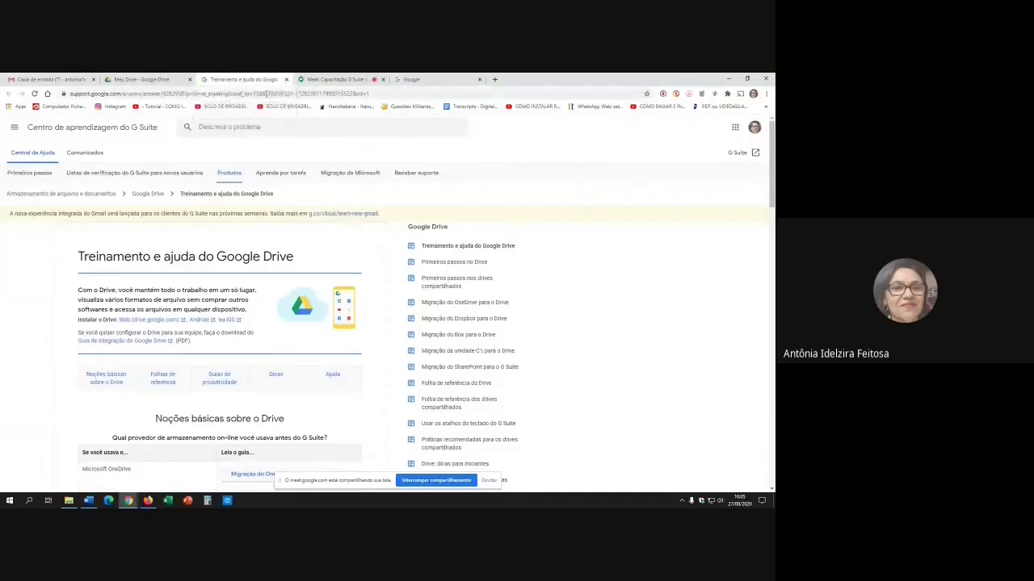
click(286, 81)
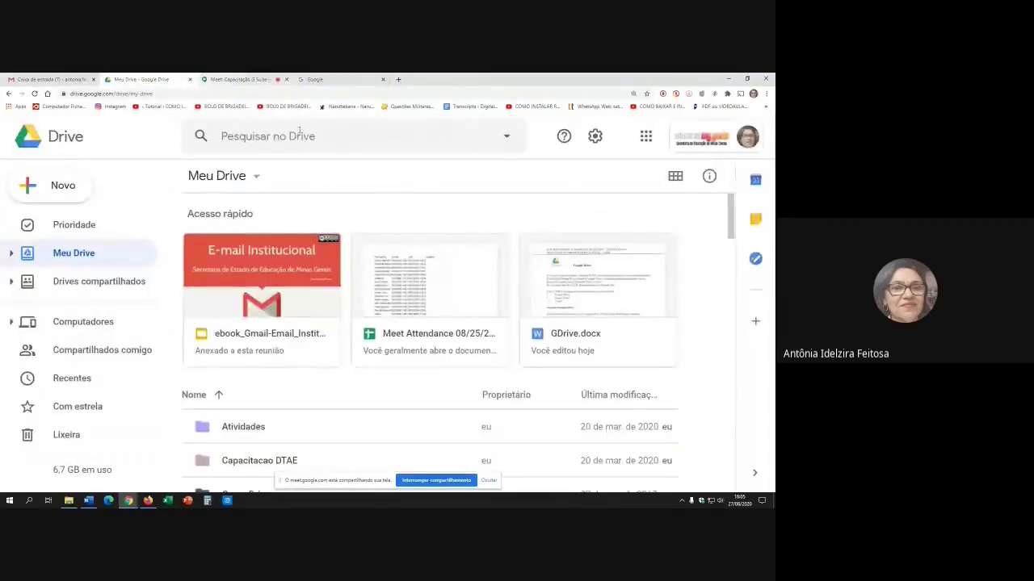
- Review the recent Google Drive news under Atualizações and close the help window
click(564, 137)
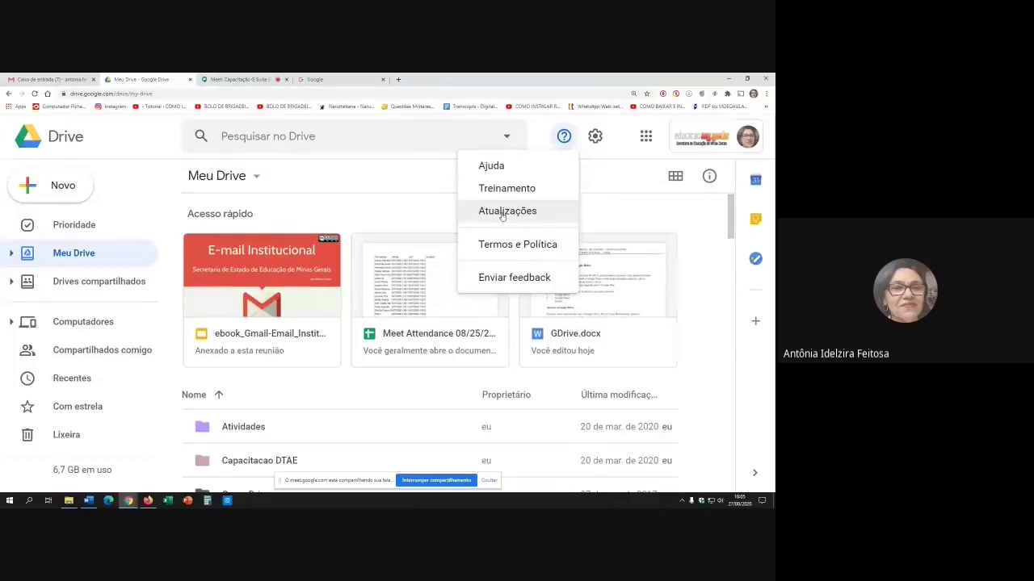
click(501, 213)
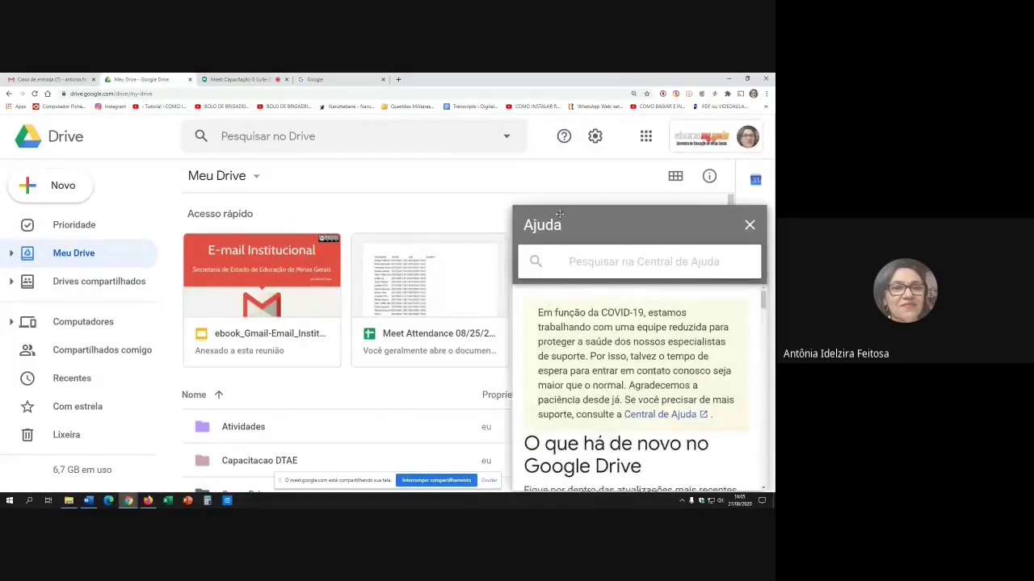
scroll(717, 404, down, 2)
scroll(702, 372, up, 2)
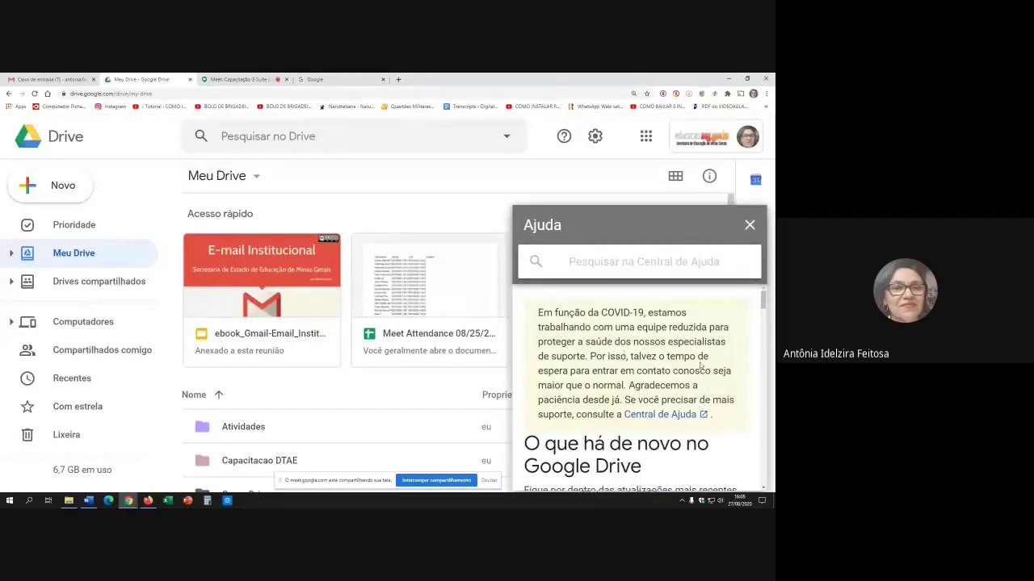
scroll(702, 398, down, 3)
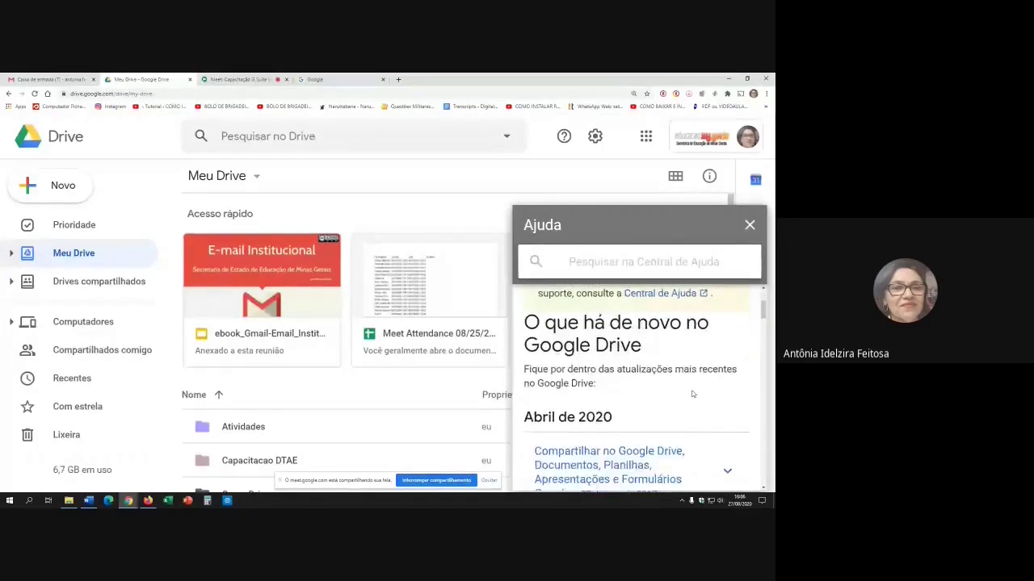
scroll(630, 392, down, 1)
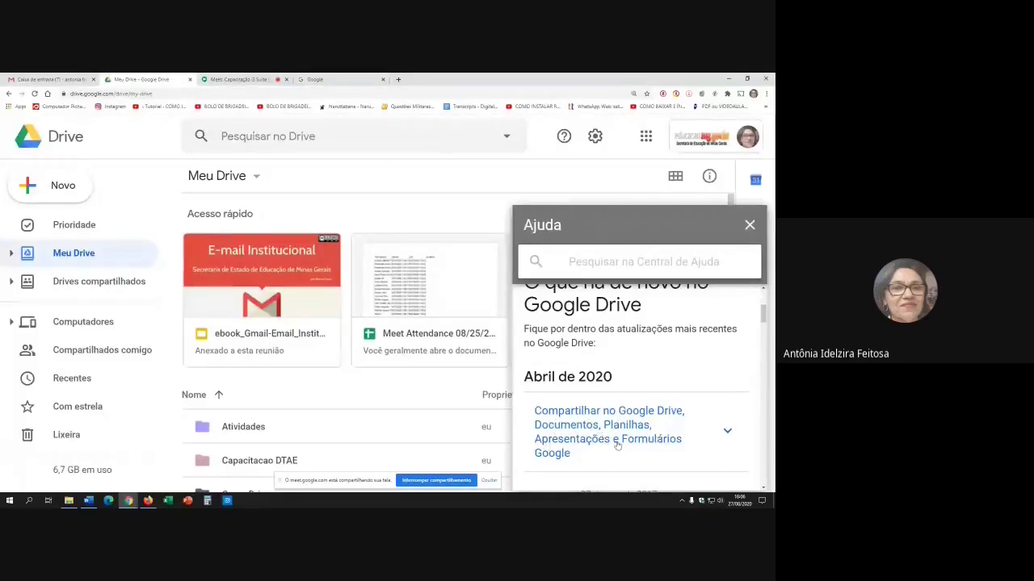
scroll(679, 440, down, 3)
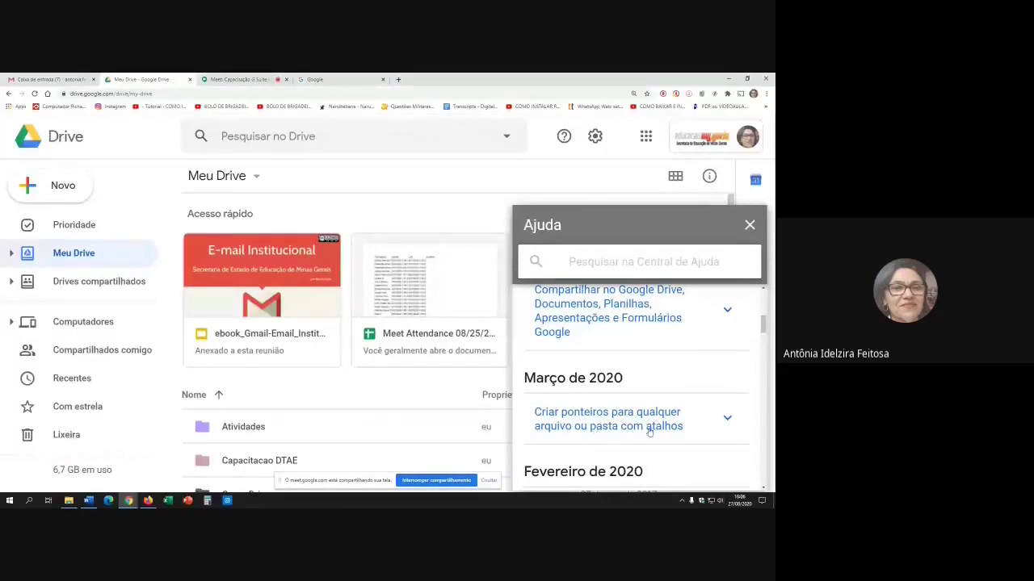
scroll(649, 432, down, 3)
scroll(650, 424, up, 6)
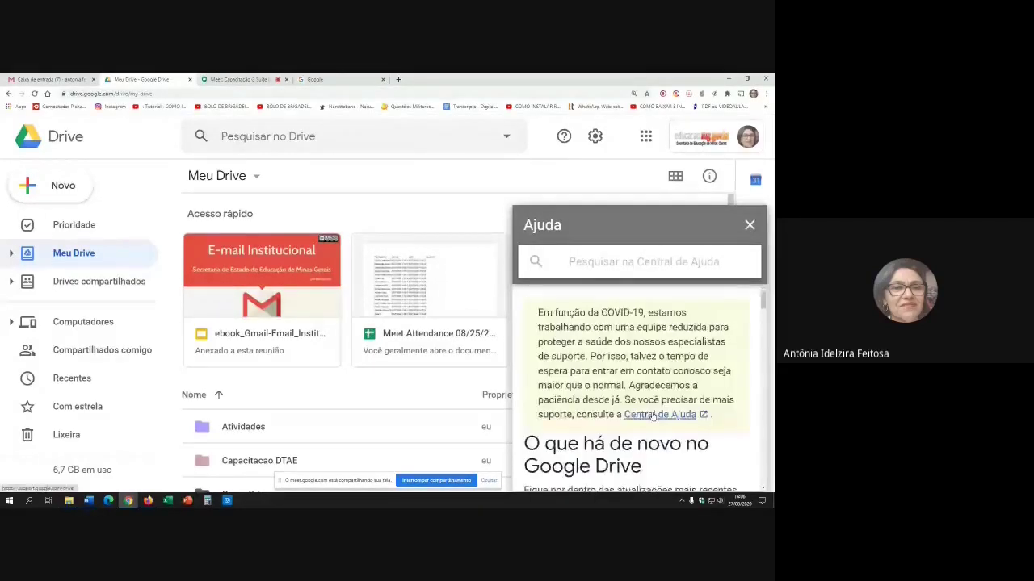
click(750, 225)
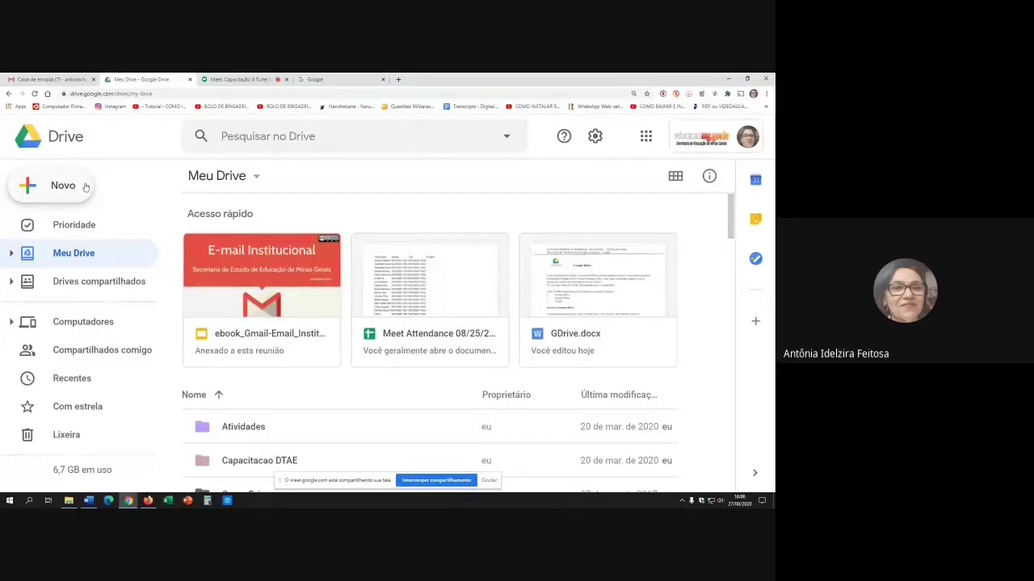
- Look at the new folder prompt and the item types Drive can create, including the additional ones under Mais, without creating anything
key(shift+f)
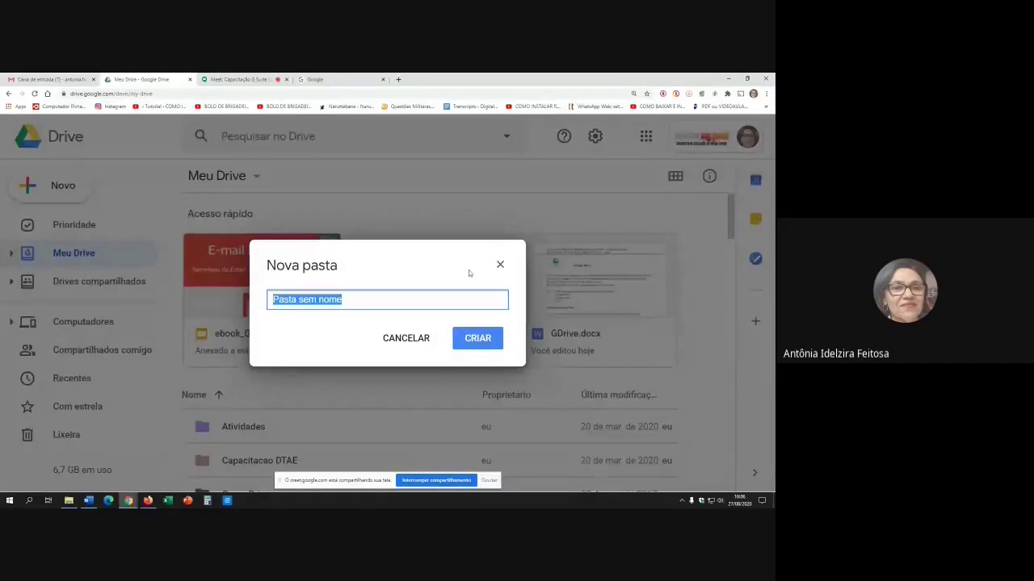
click(395, 338)
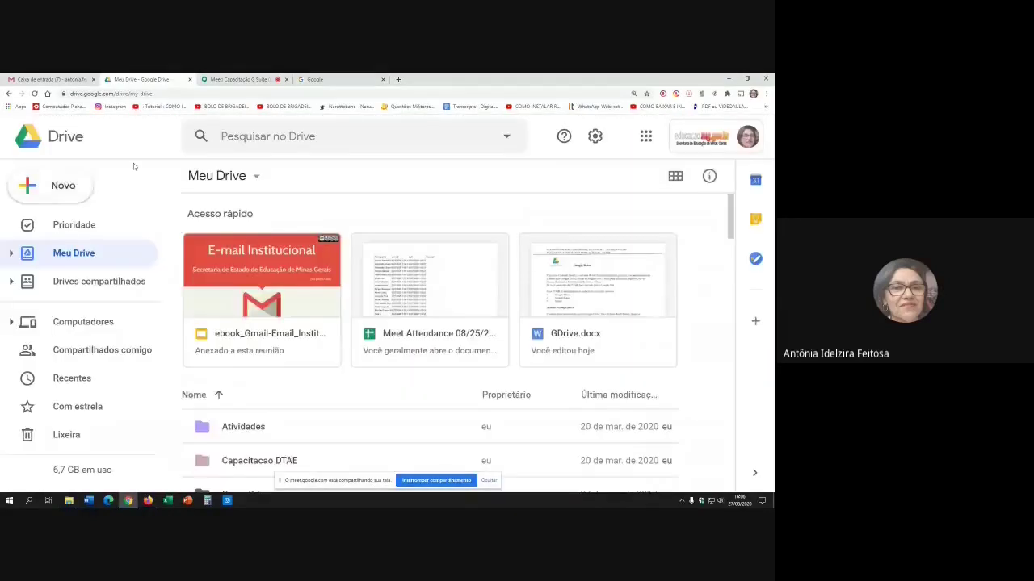
click(88, 181)
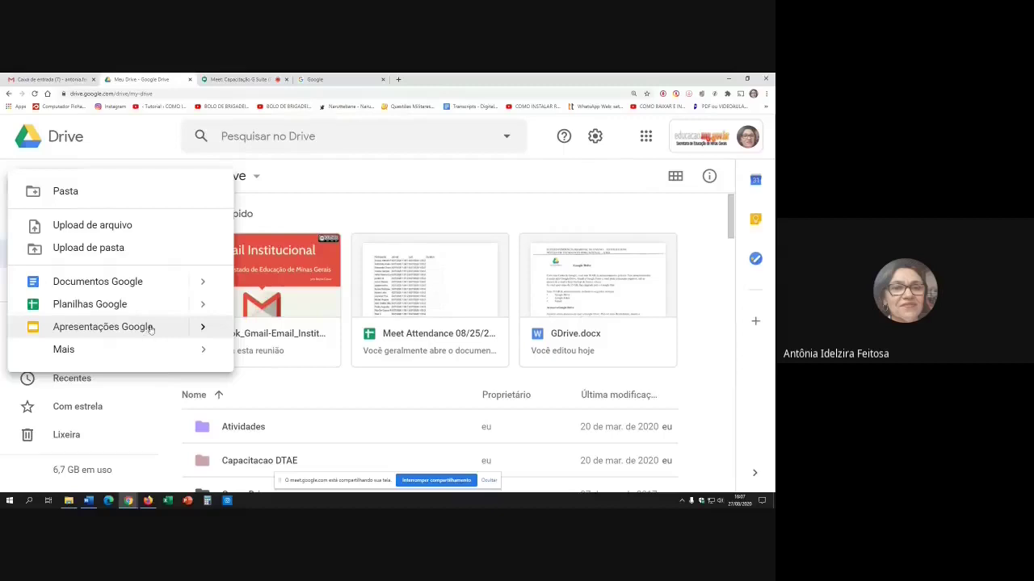
mouse_move(166, 360)
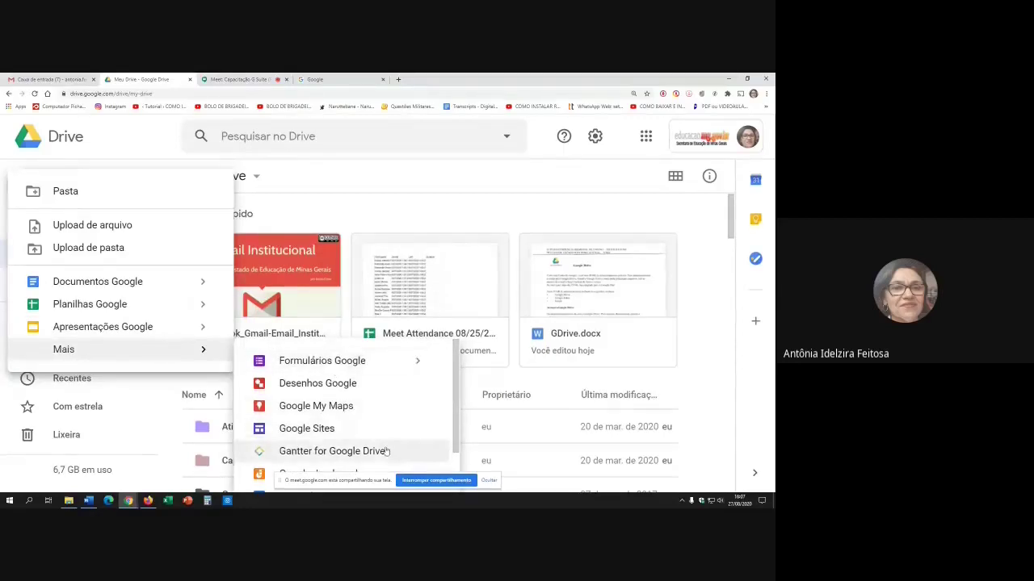
key(Escape)
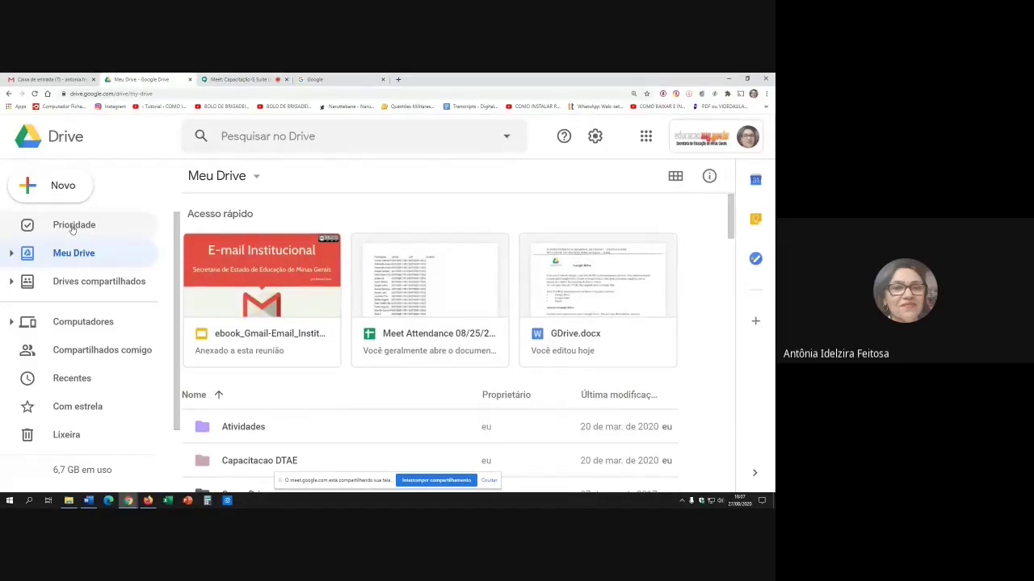
- Show the Prioridade view in Drive
click(72, 226)
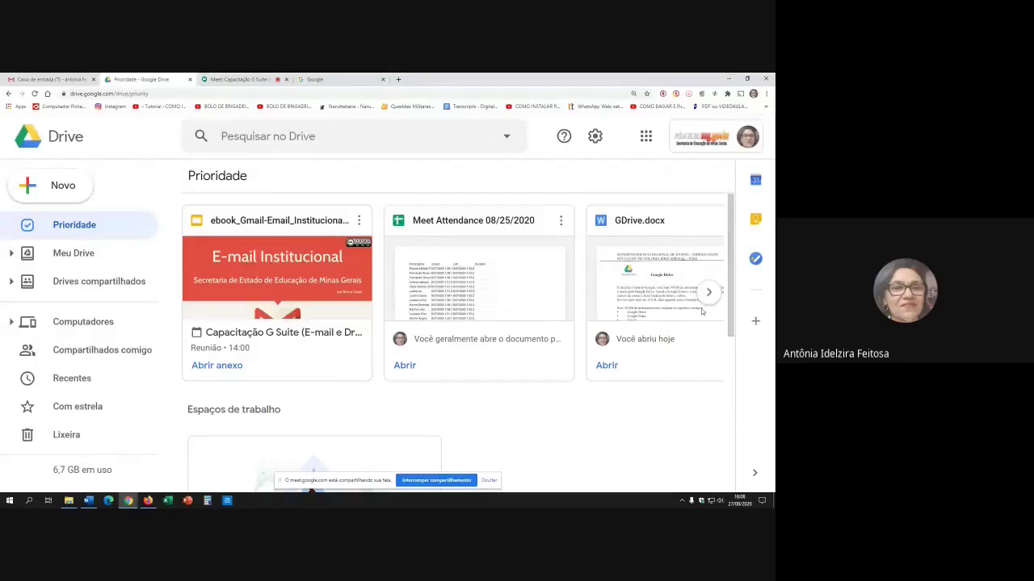
- Browse the suggested files in the Prioridade view to the later ones and back to the first
click(708, 295)
click(709, 295)
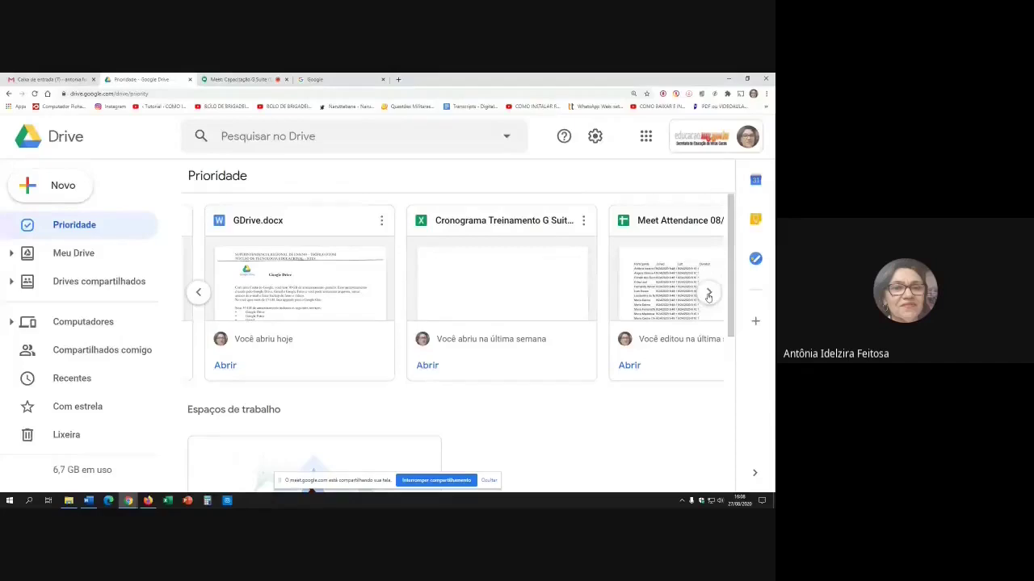
click(709, 296)
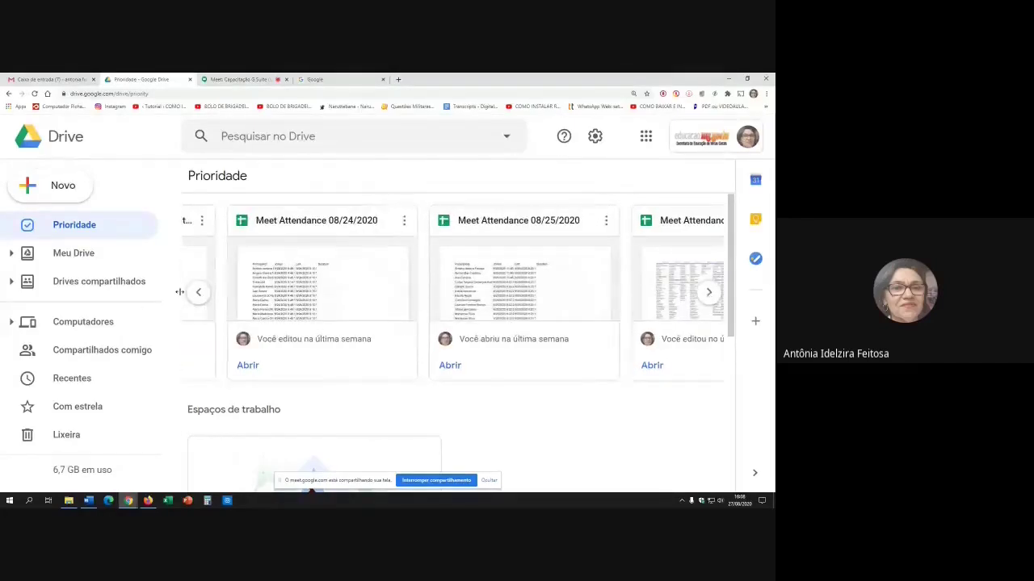
click(199, 296)
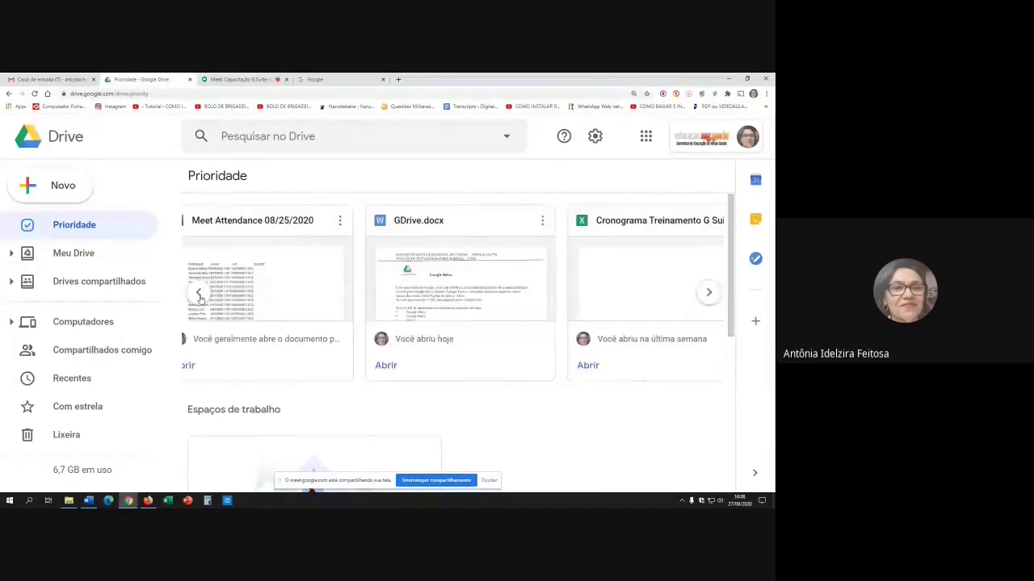
click(199, 296)
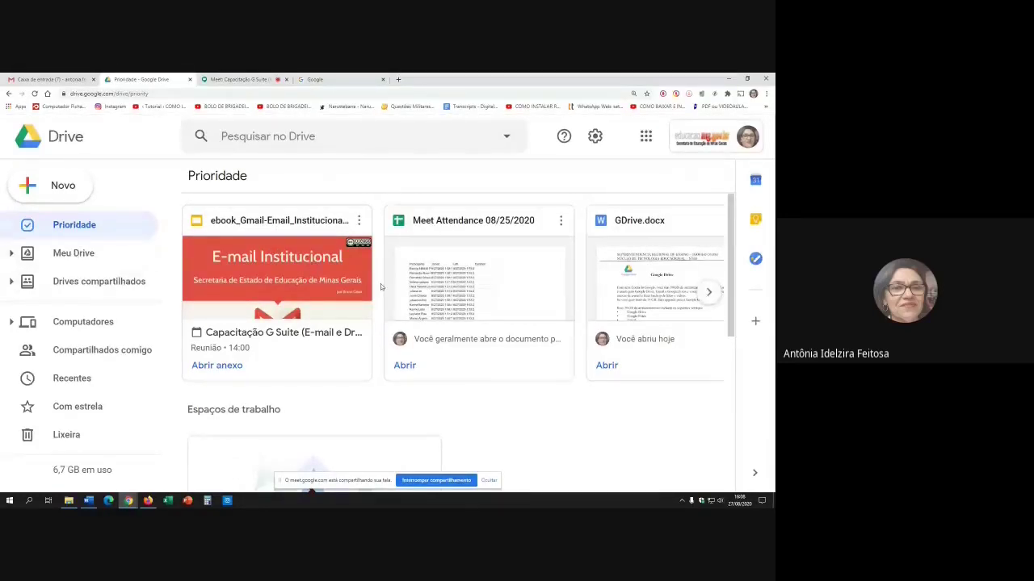
- Open Meu Drive and look through its quick access files and its list of folders and files
click(71, 255)
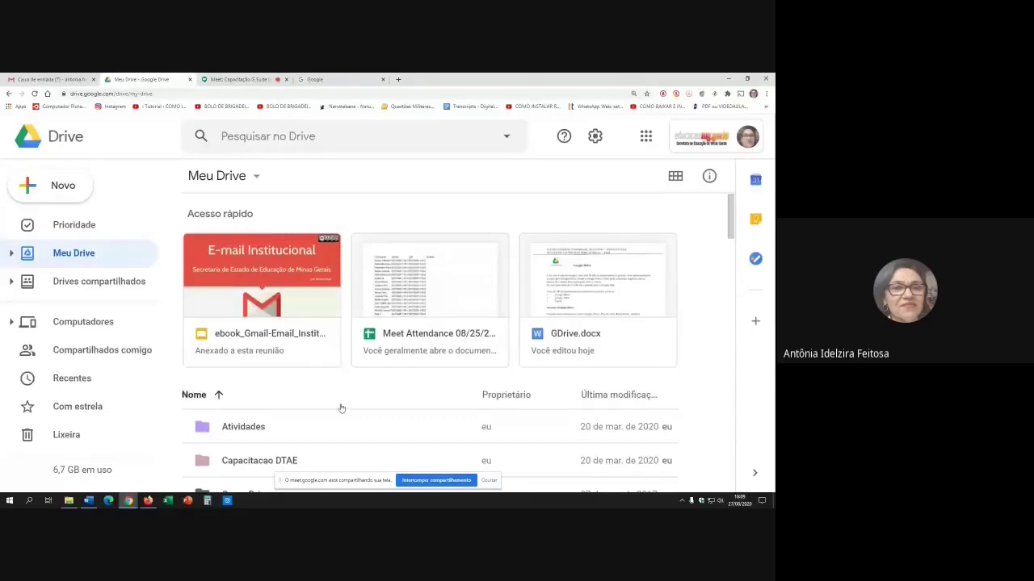
scroll(366, 389, down, 1)
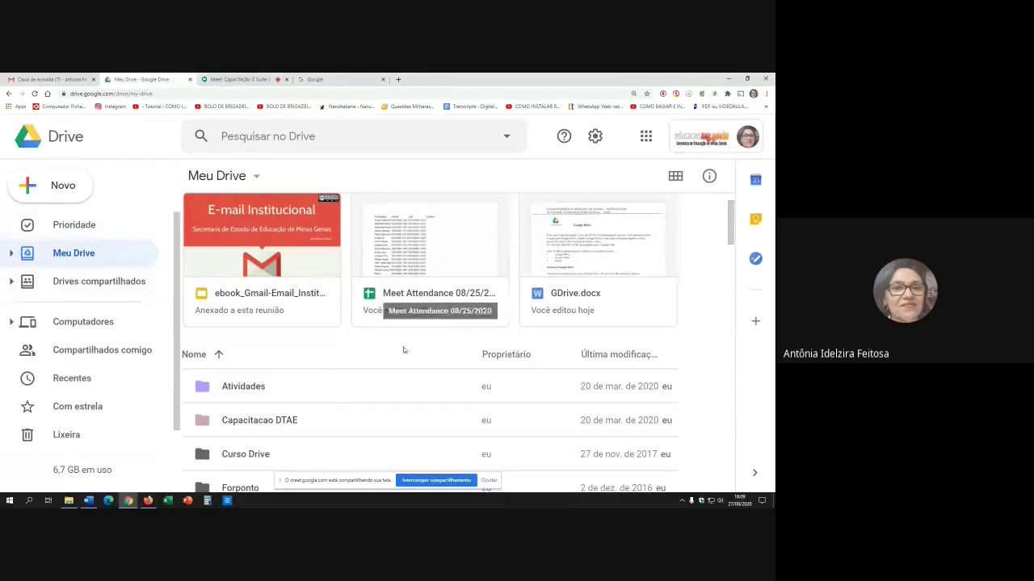
scroll(384, 330, down, 3)
scroll(384, 331, down, 7)
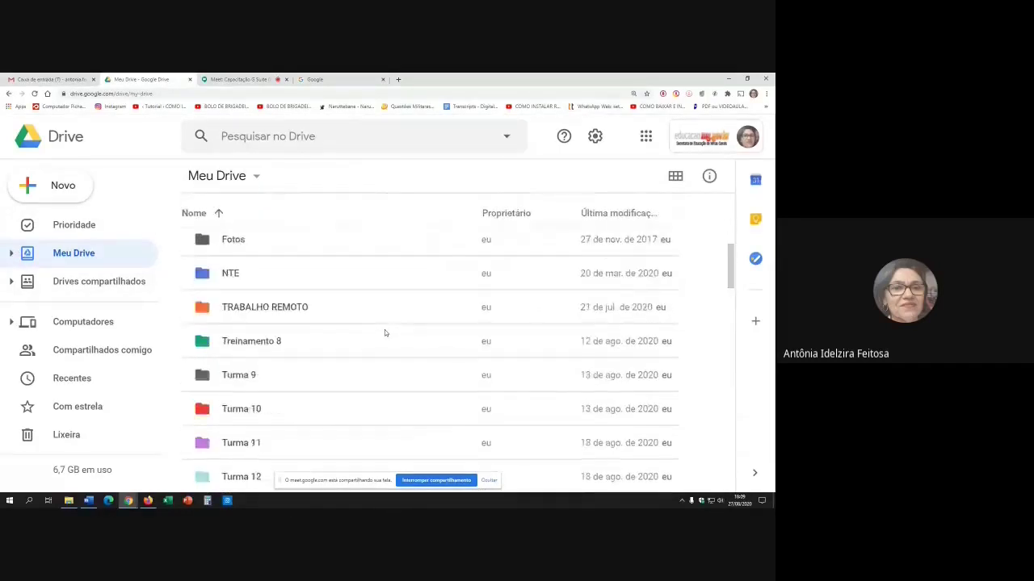
scroll(385, 329, down, 3)
scroll(384, 330, up, 9)
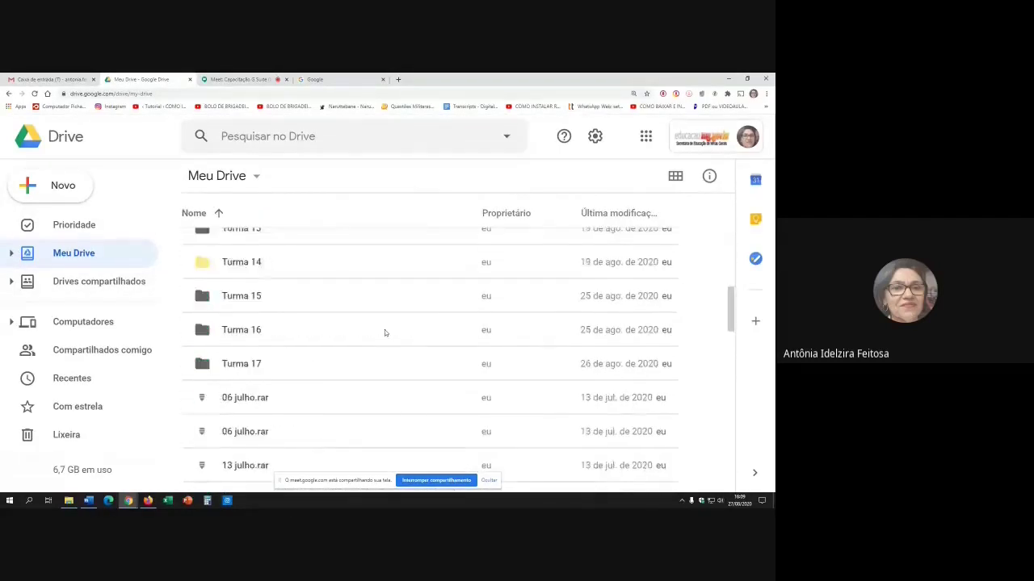
scroll(385, 330, up, 3)
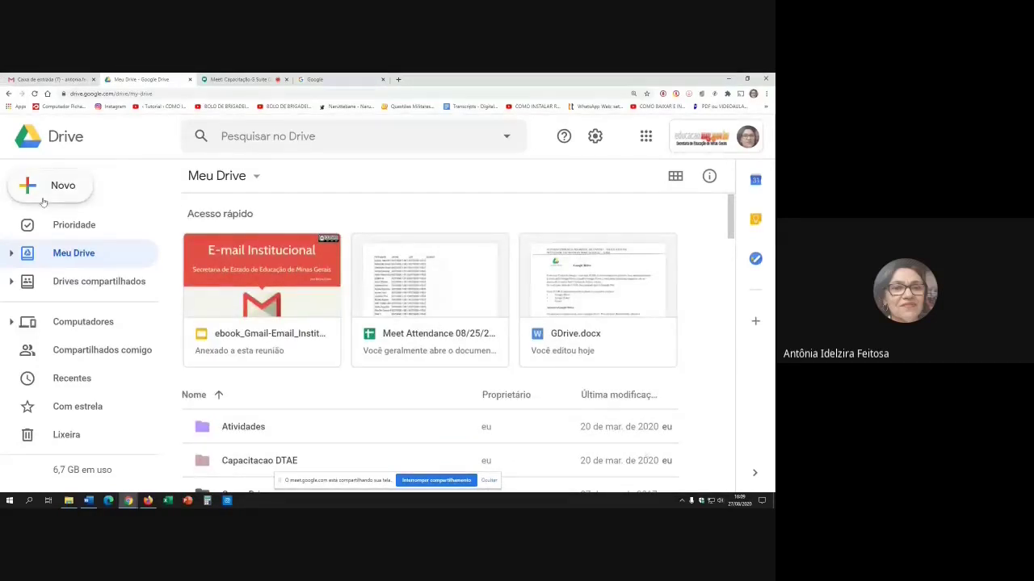
- Expand the Meu Drive folder tree, compare its folders with those in the main file list, and collapse the tree
click(11, 255)
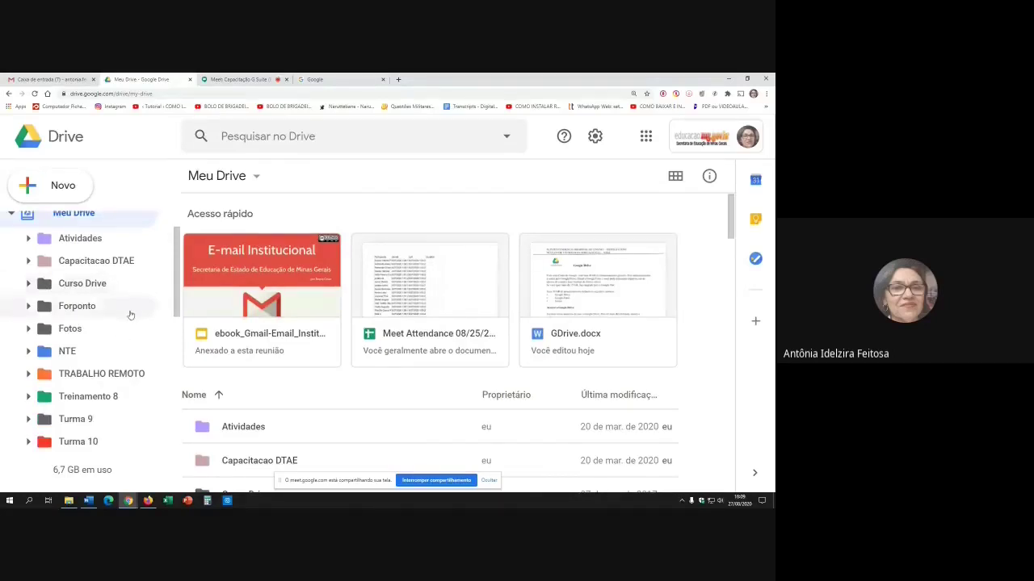
scroll(129, 312, up, 1)
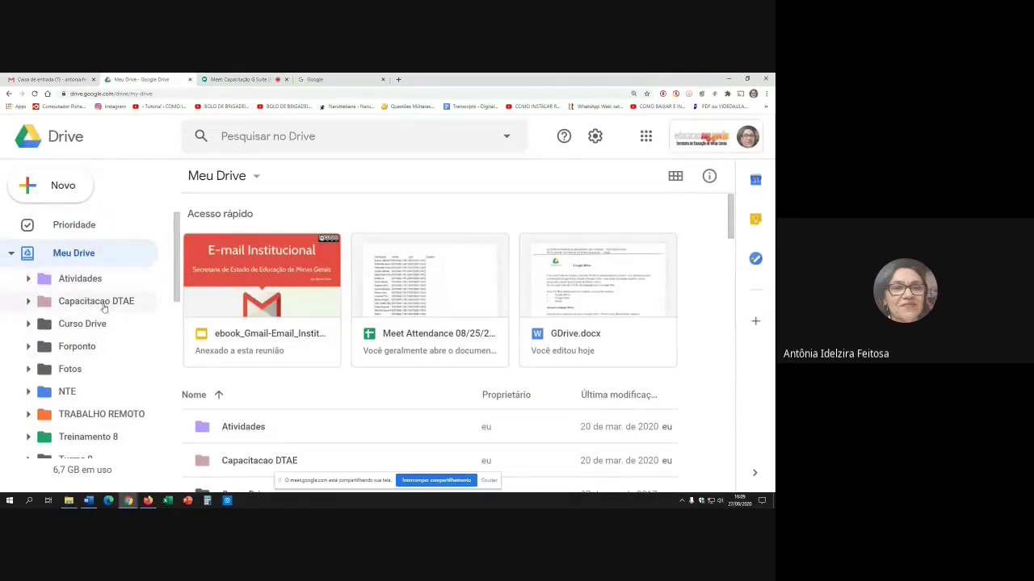
scroll(103, 308, down, 5)
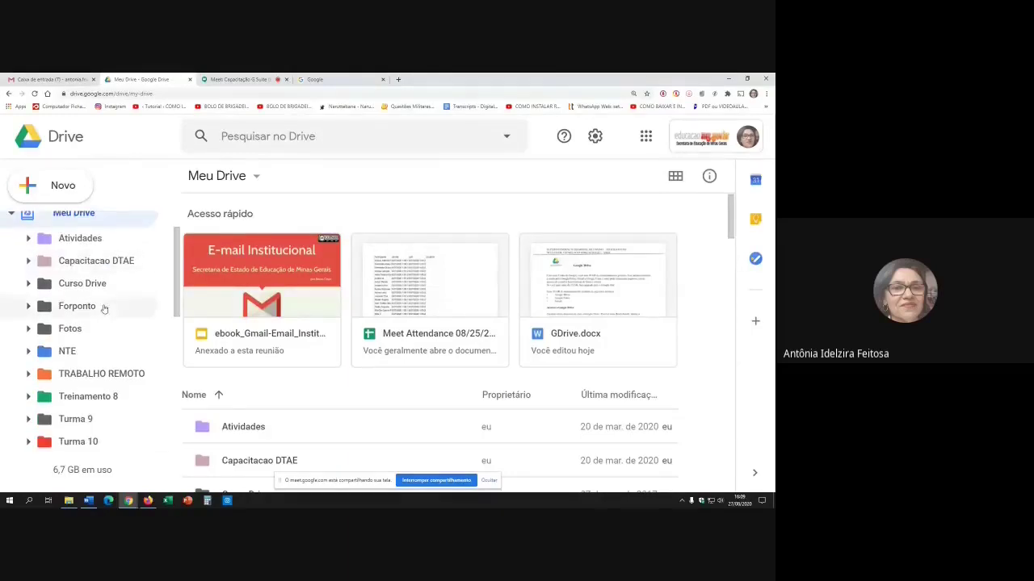
scroll(103, 308, down, 4)
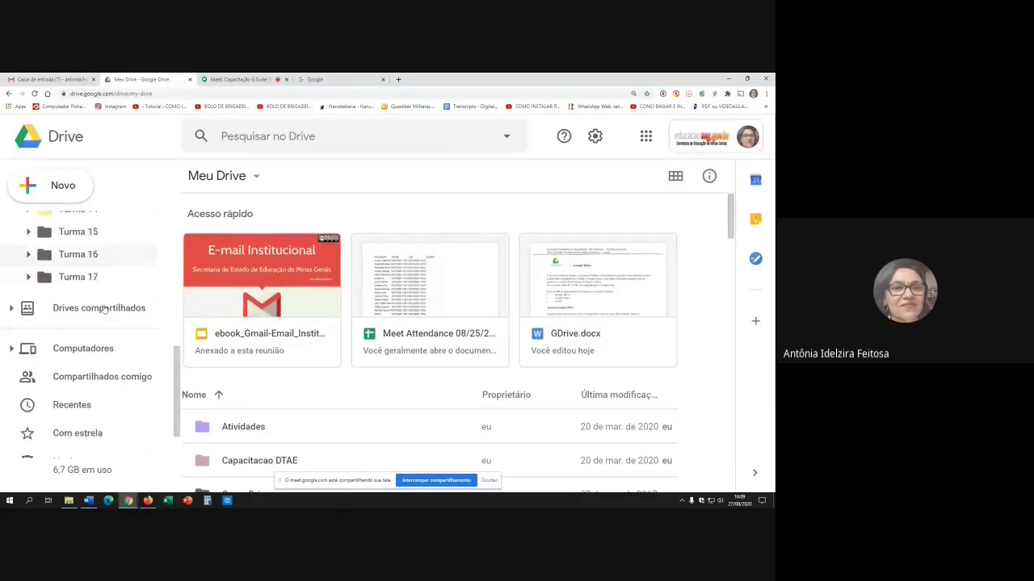
scroll(122, 291, up, 4)
scroll(122, 293, up, 4)
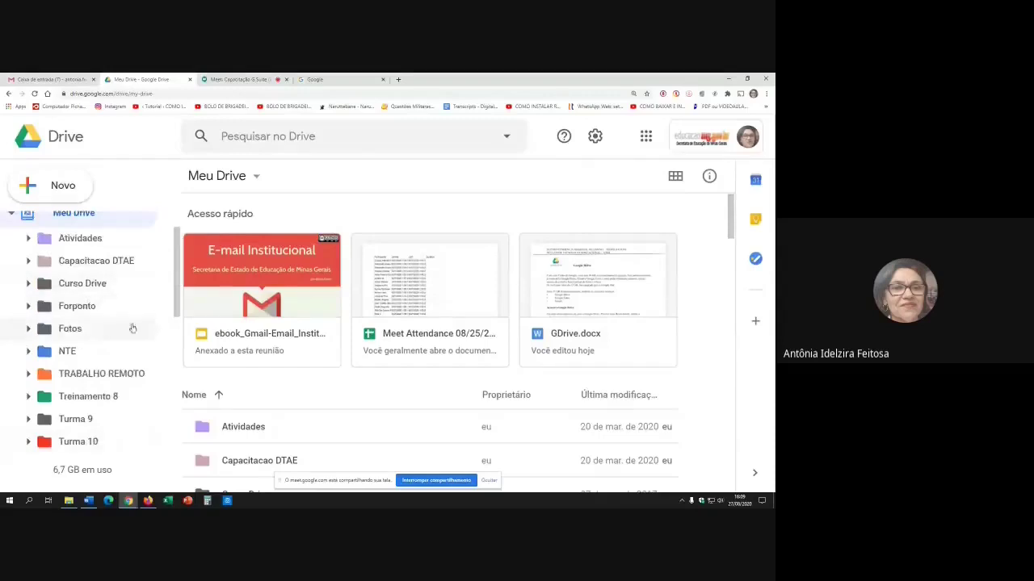
scroll(119, 302, up, 1)
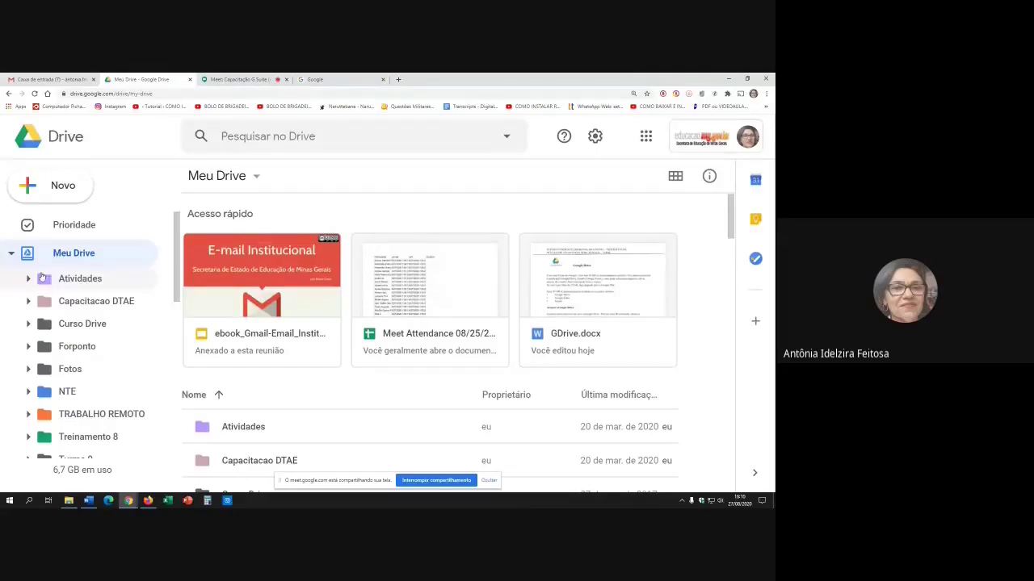
scroll(87, 295, down, 3)
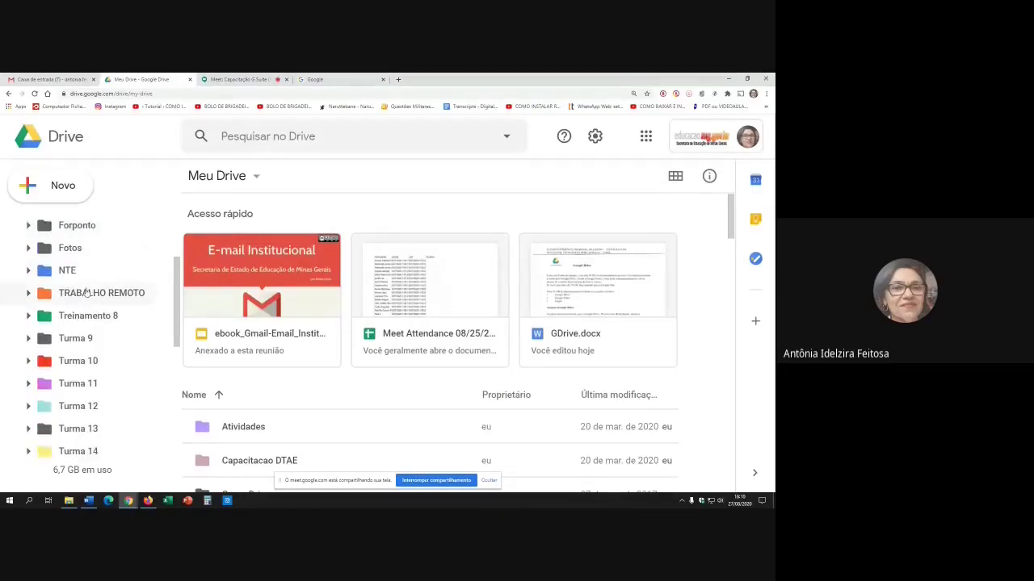
scroll(105, 279, up, 3)
scroll(372, 370, down, 3)
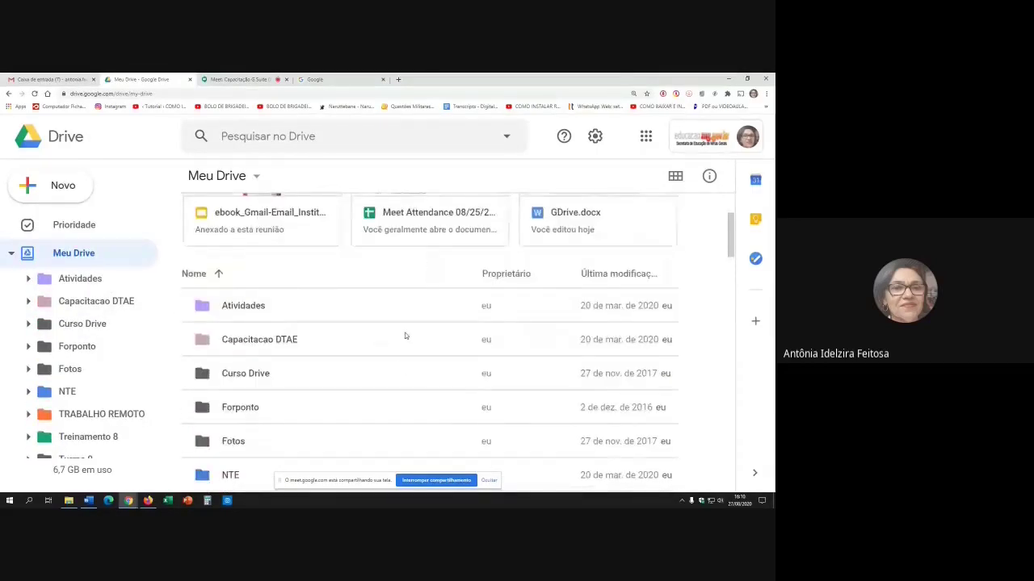
scroll(406, 337, down, 1)
scroll(406, 336, up, 2)
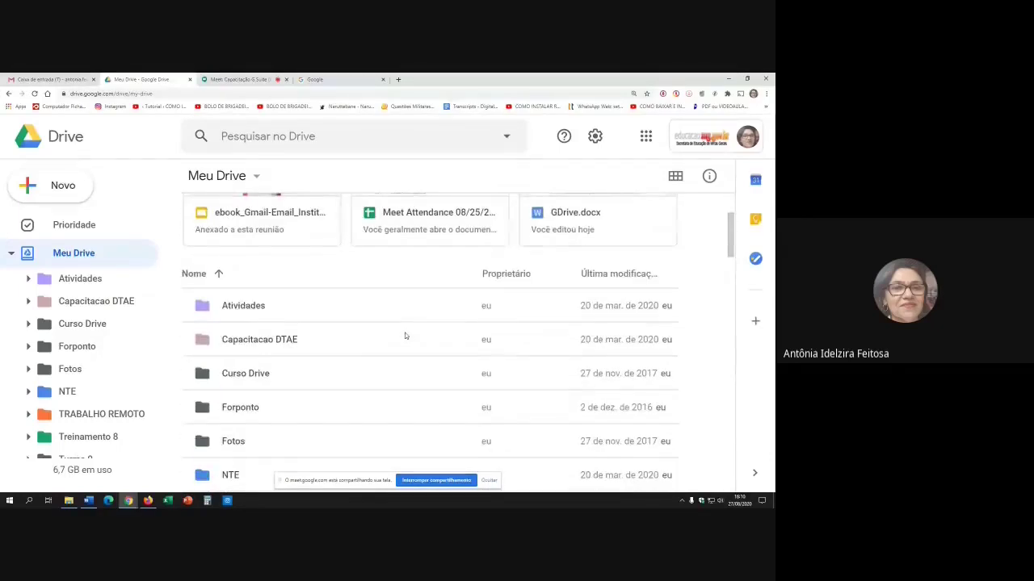
scroll(406, 336, down, 2)
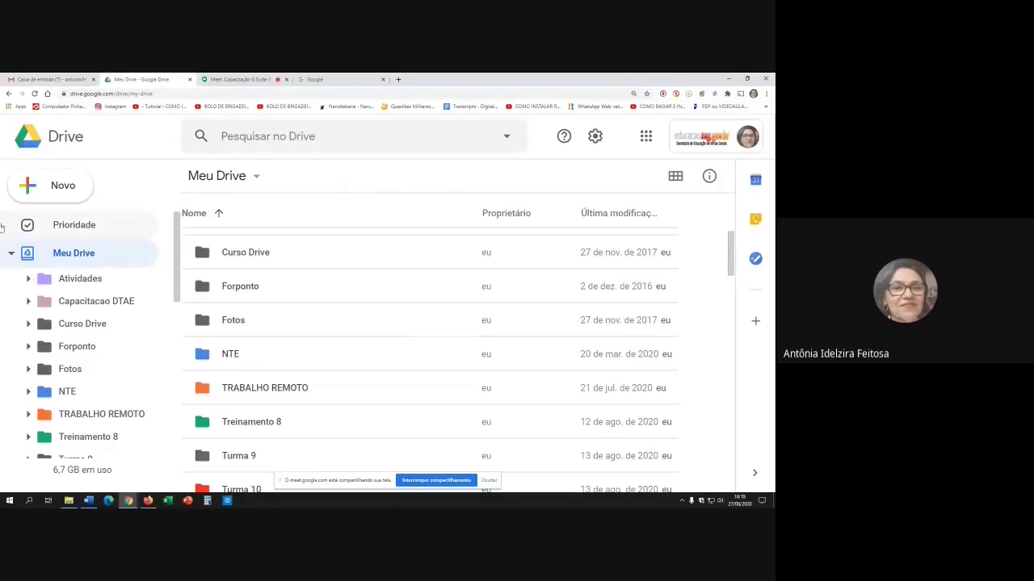
click(11, 255)
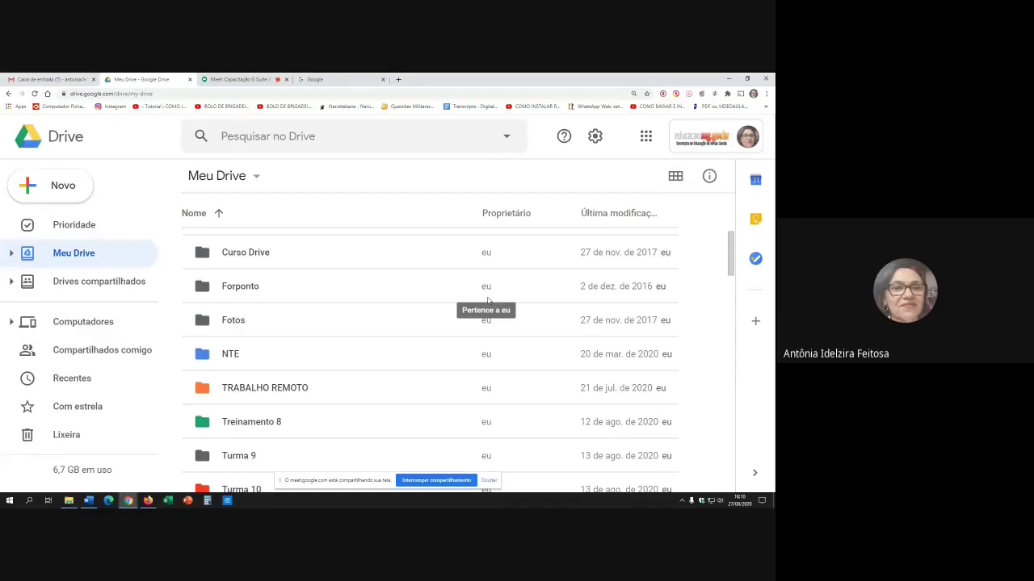
- Show the Drives compartilhados view, followed by the Computadores view
click(100, 281)
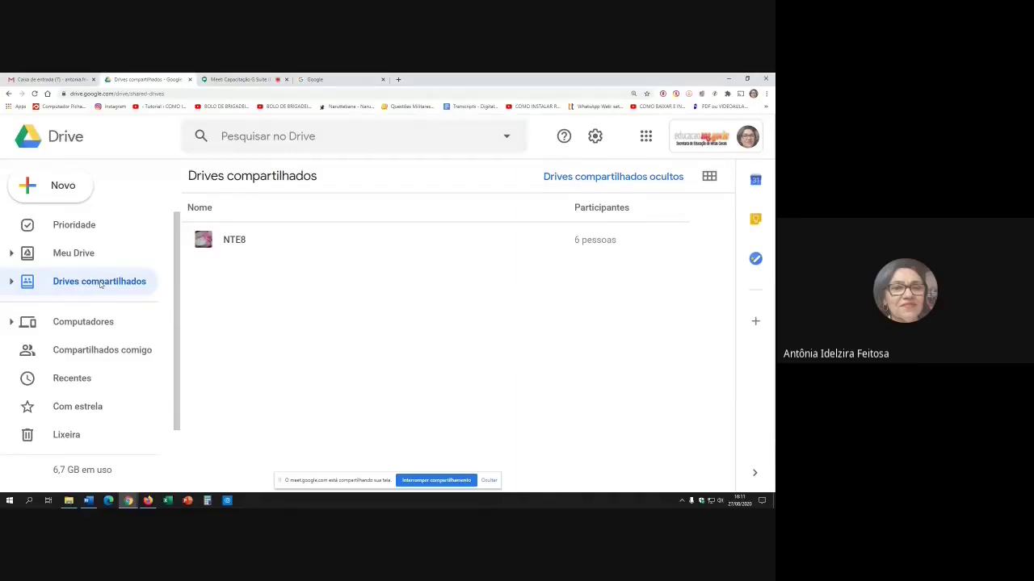
click(67, 323)
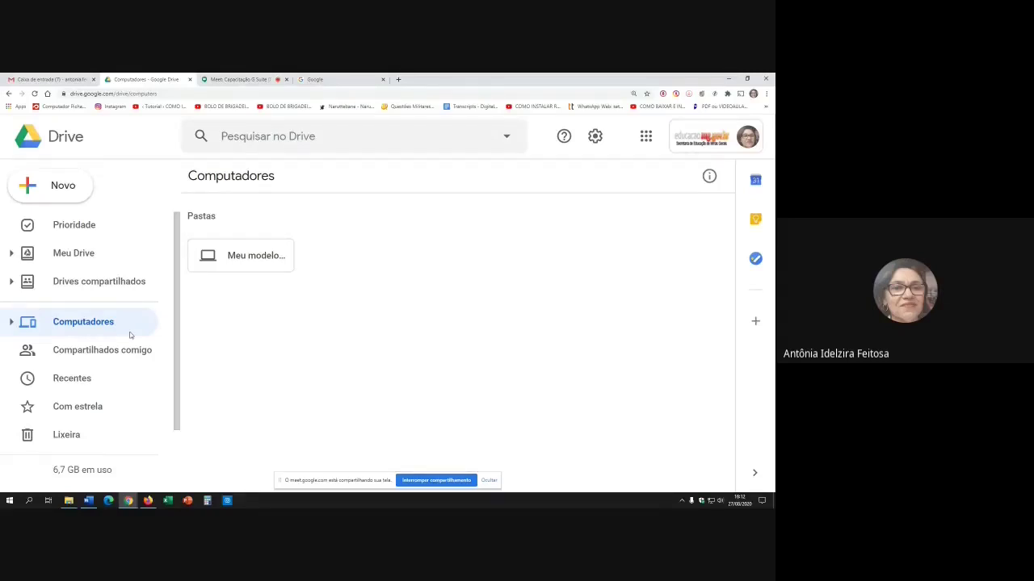
- Open Compartilhados comigo and review the shared folders and files together with who shared them
click(84, 356)
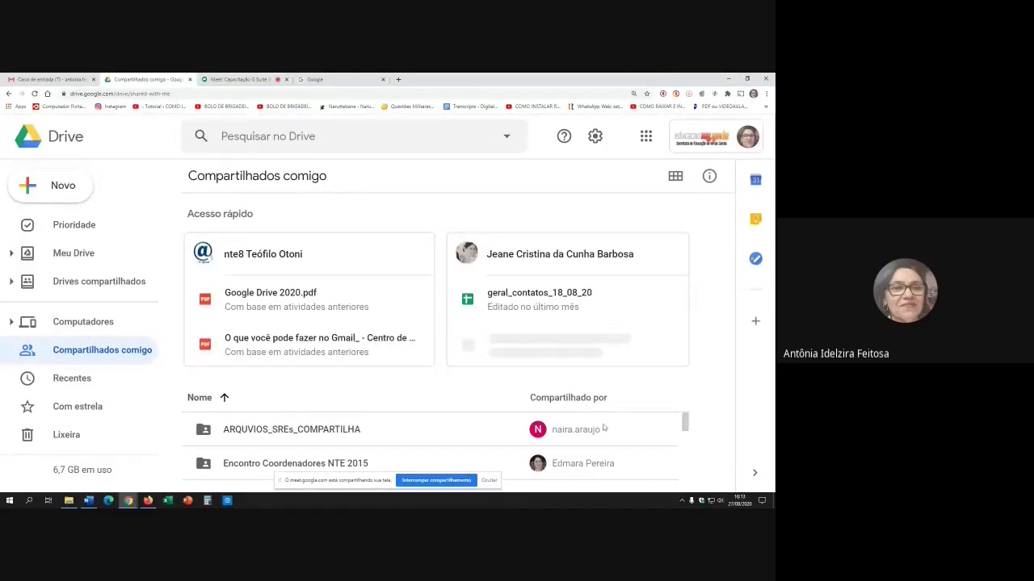
scroll(604, 429, down, 3)
scroll(594, 400, up, 3)
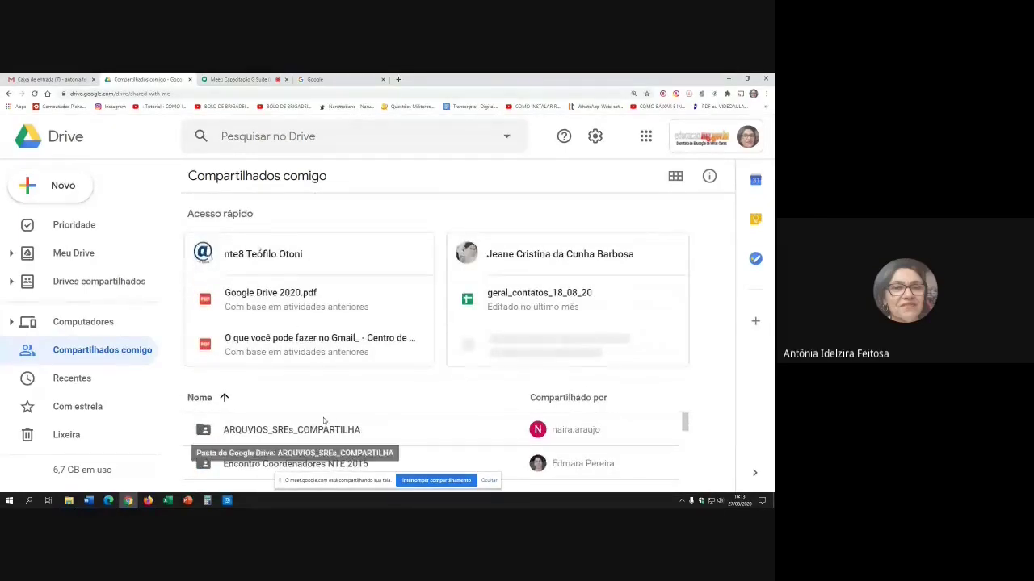
scroll(326, 419, down, 2)
scroll(325, 418, down, 1)
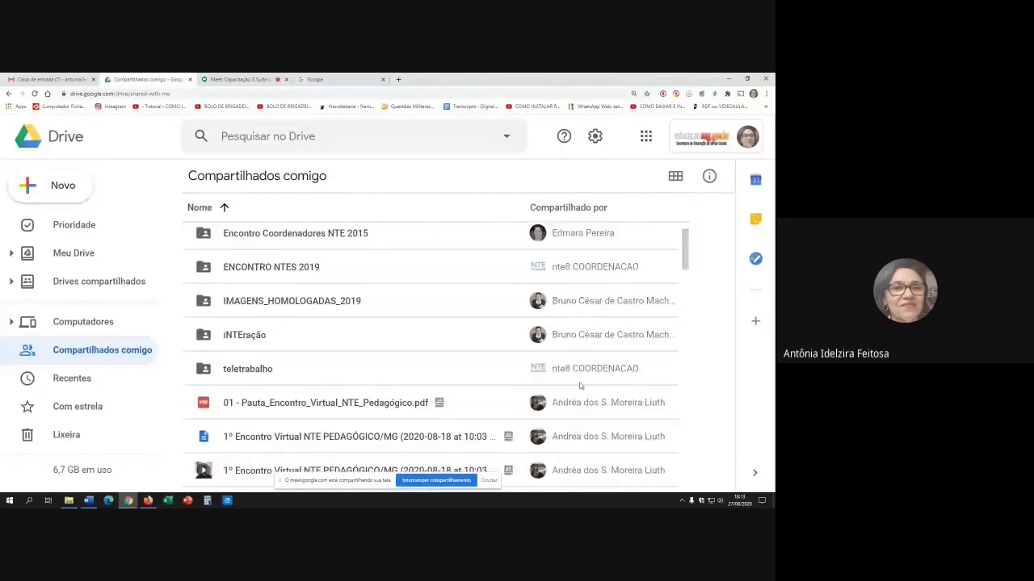
scroll(577, 400, down, 1)
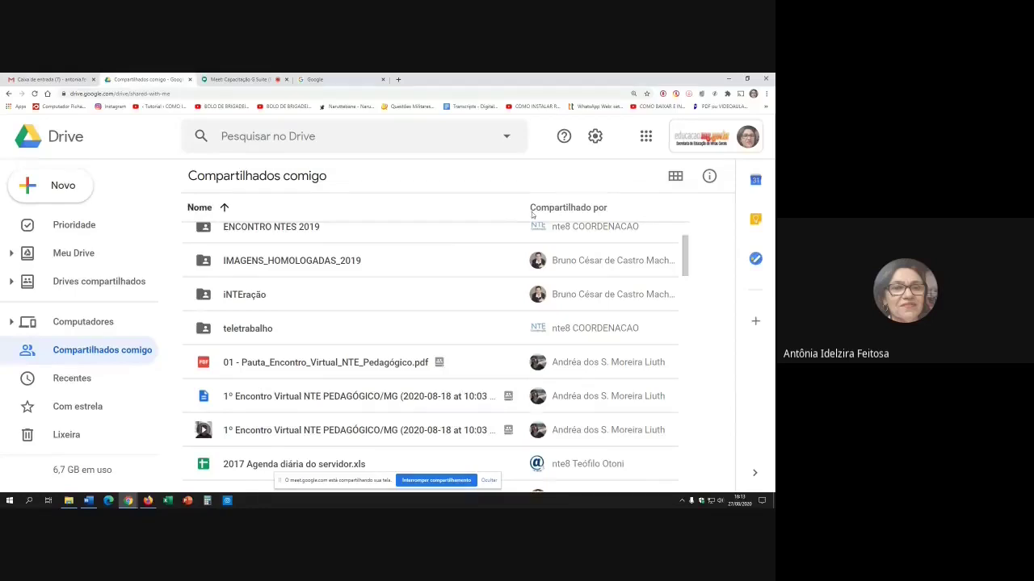
scroll(465, 321, up, 5)
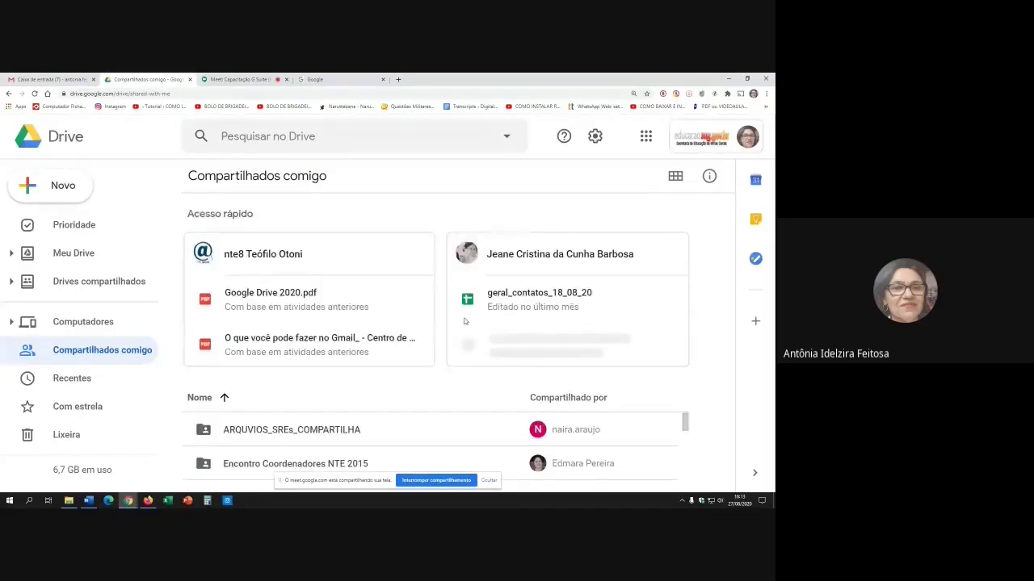
- Open Recentes and review the recently used files, from Hoje and Ontem through Nesta semana to Semana passada
click(75, 383)
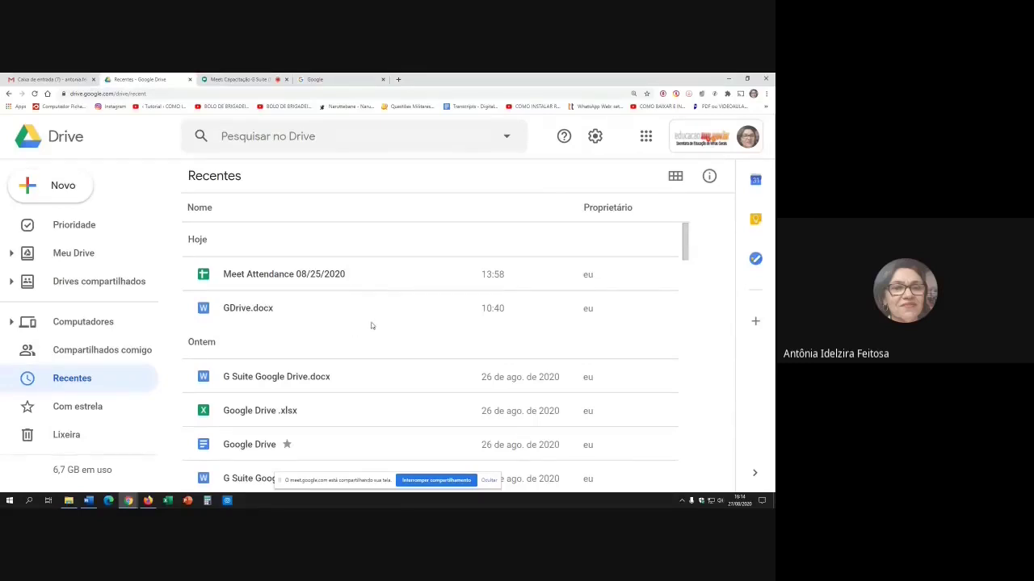
scroll(373, 327, down, 1)
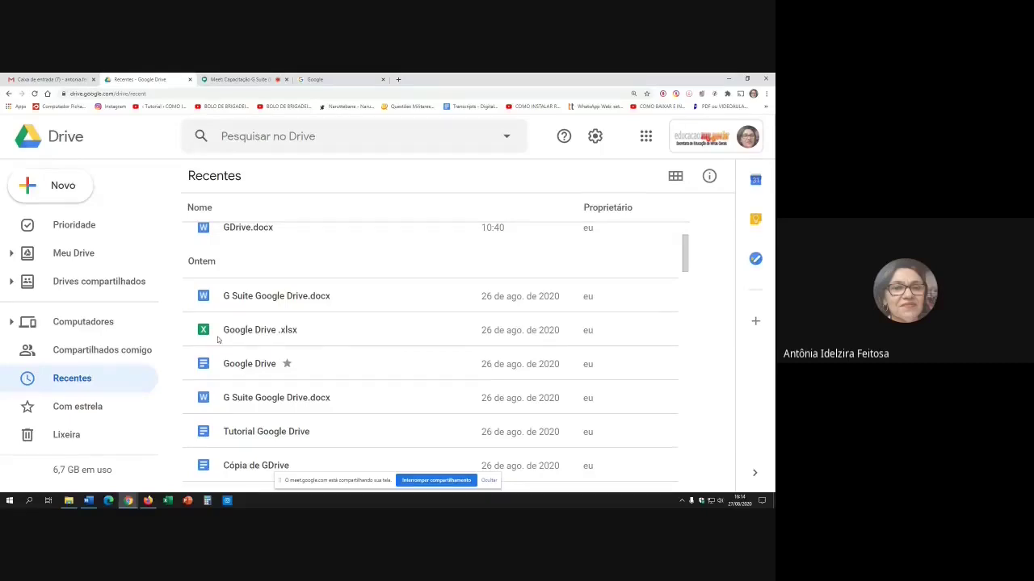
scroll(347, 345, down, 3)
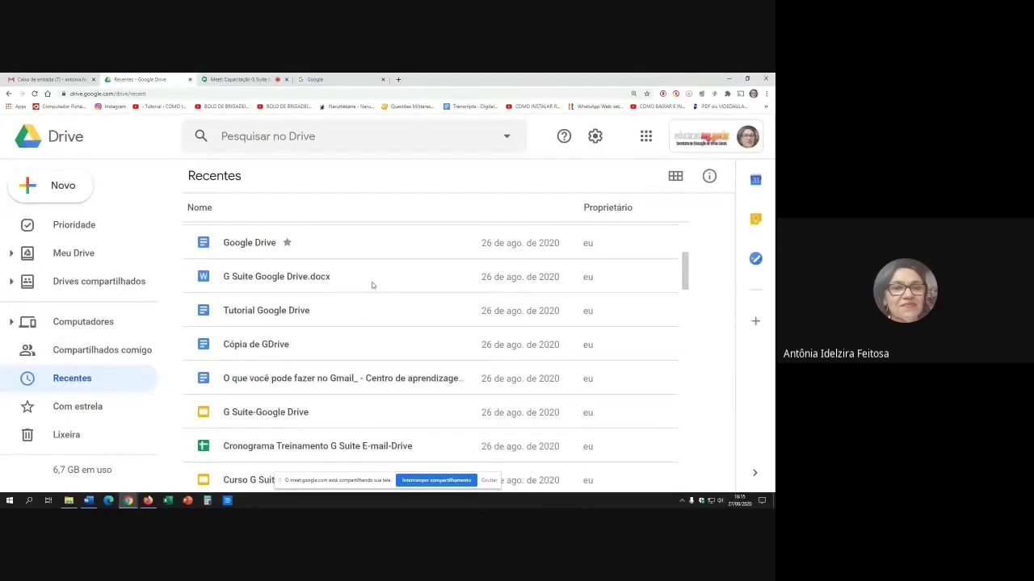
scroll(372, 285, up, 2)
scroll(373, 285, down, 2)
scroll(373, 284, down, 1)
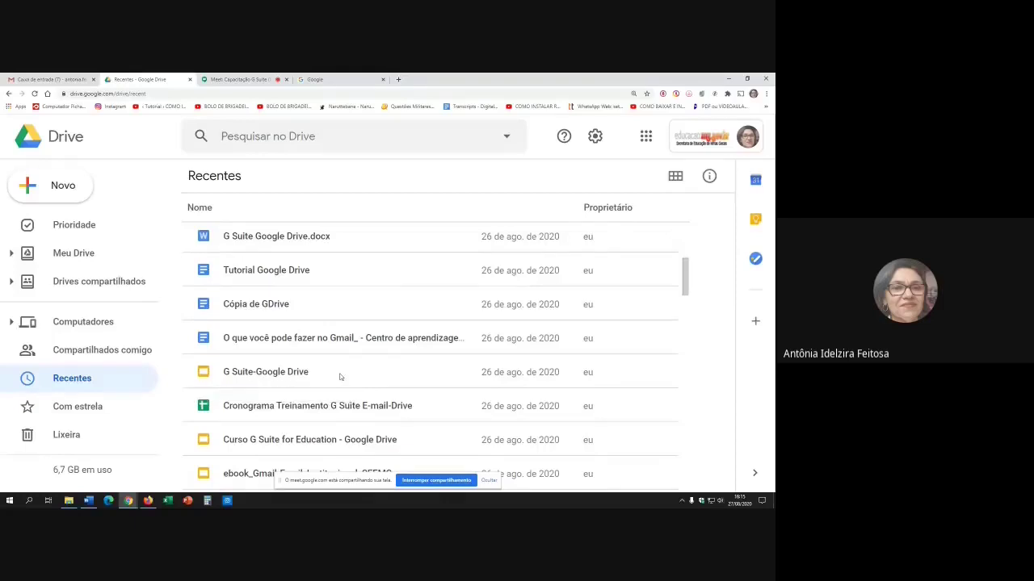
scroll(340, 377, down, 4)
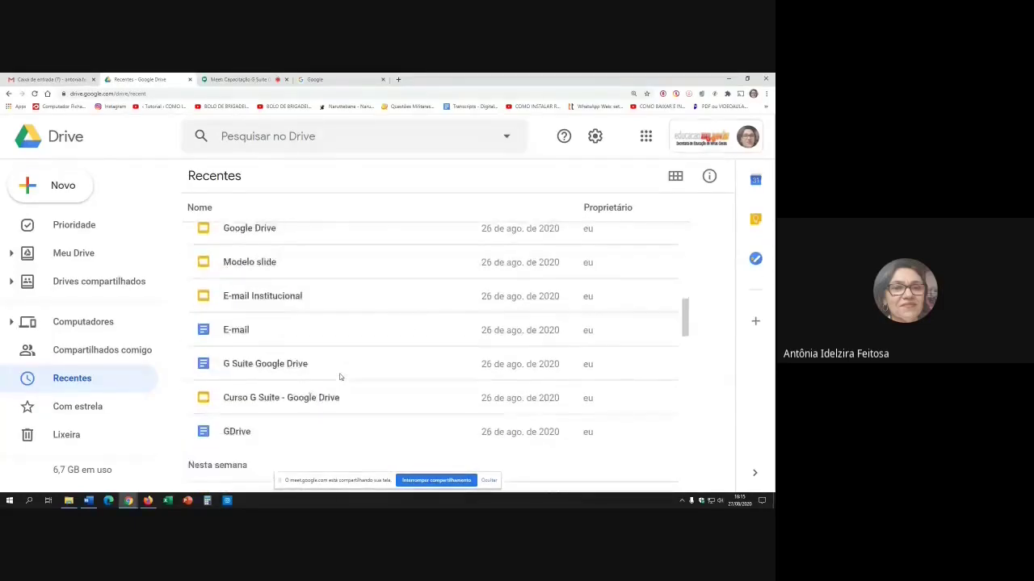
scroll(340, 376, down, 2)
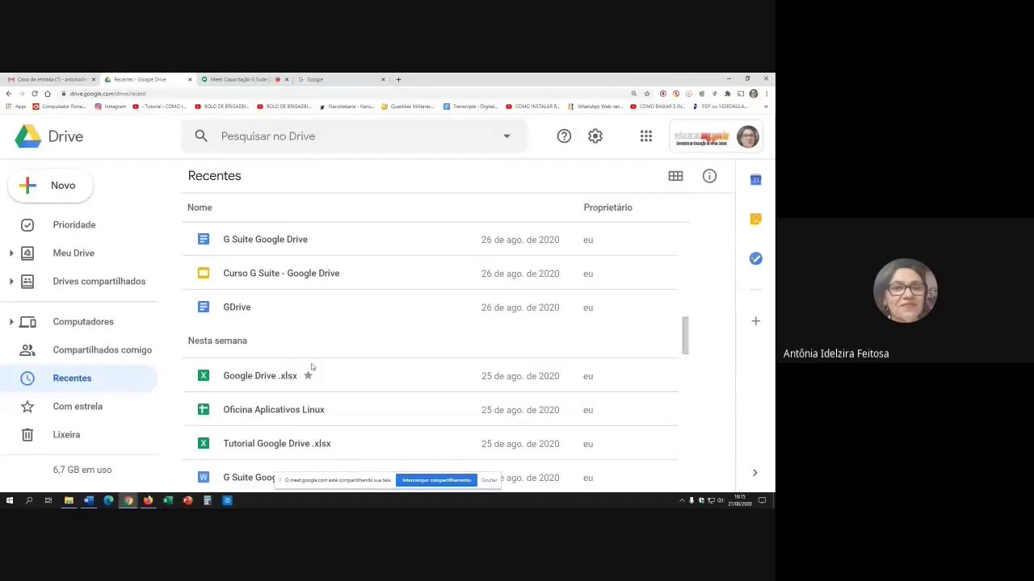
scroll(325, 379, down, 5)
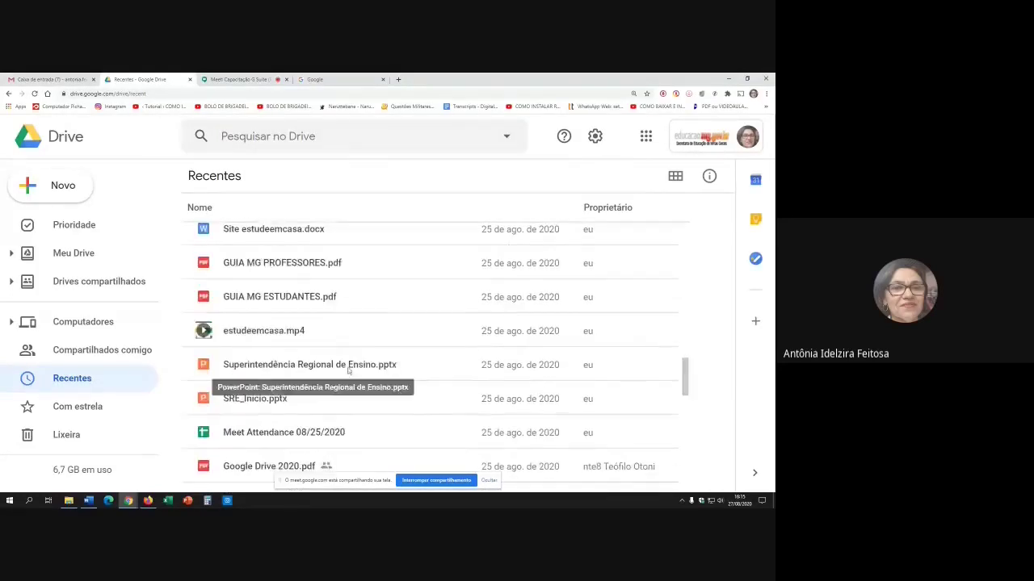
scroll(348, 370, down, 5)
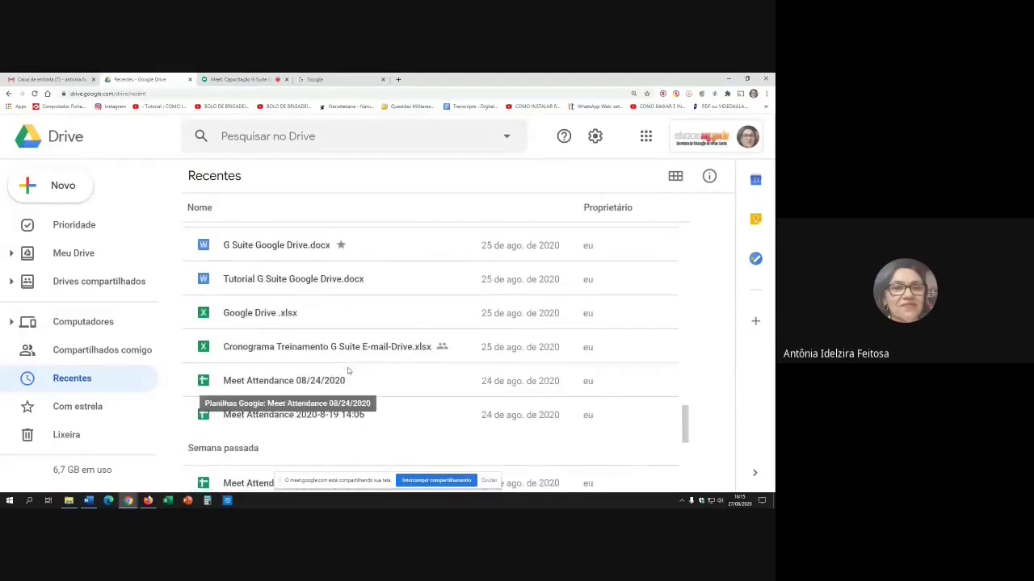
- Compare the owners of the late-August files in Recentes, distinguishing own files from those belonging to another account
scroll(348, 370, down, 1)
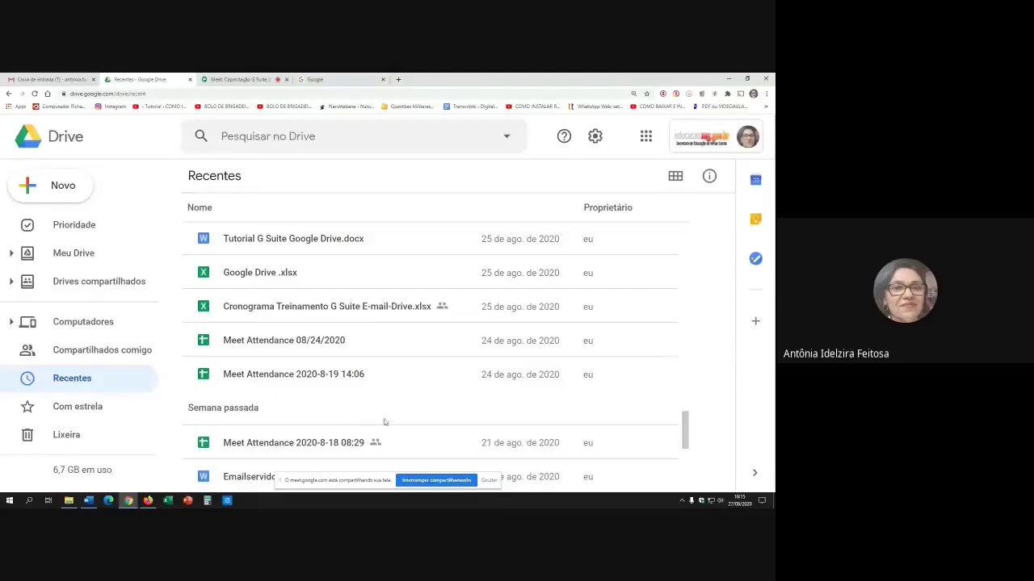
scroll(388, 418, up, 7)
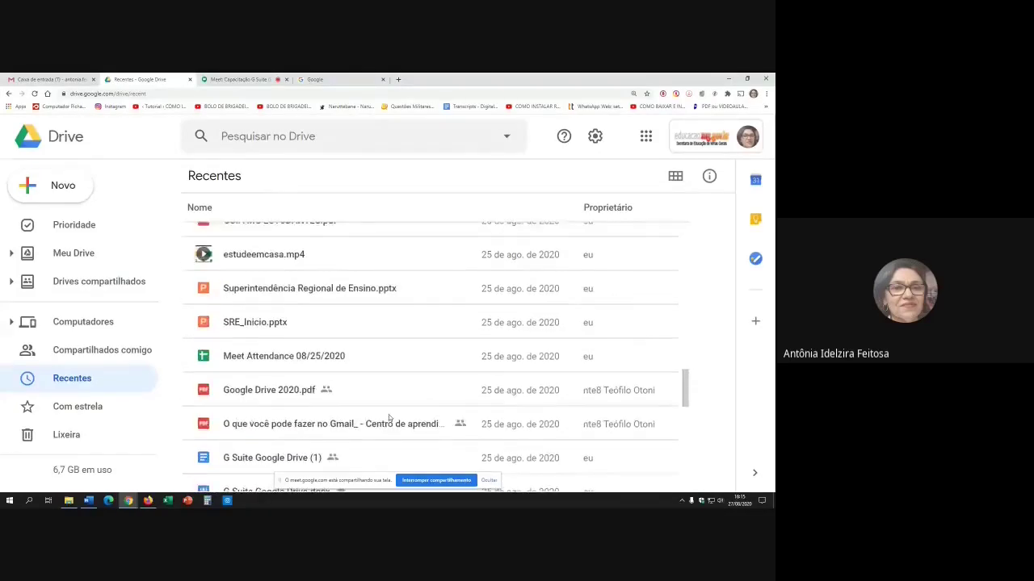
scroll(388, 414, down, 3)
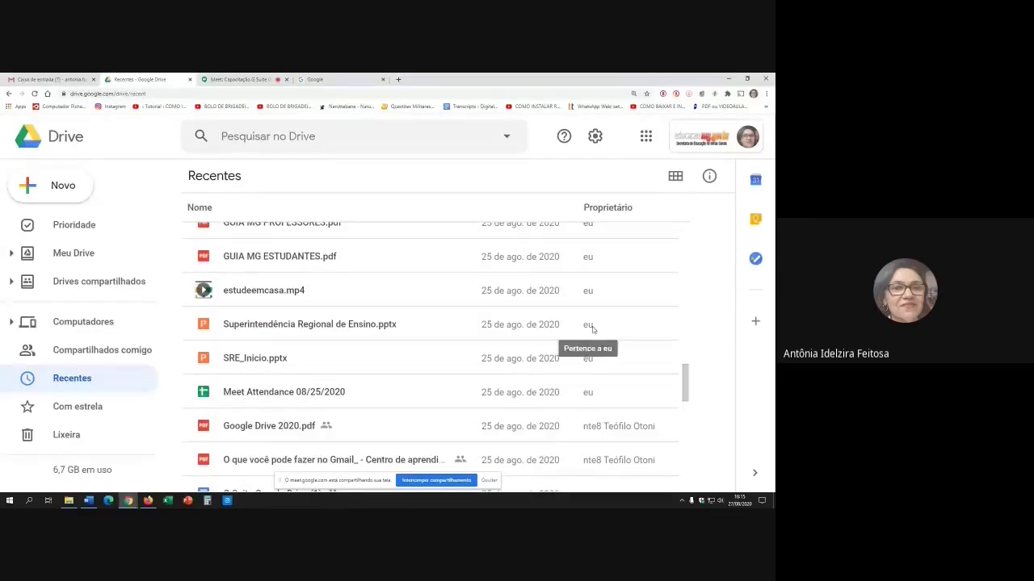
scroll(630, 432, down, 3)
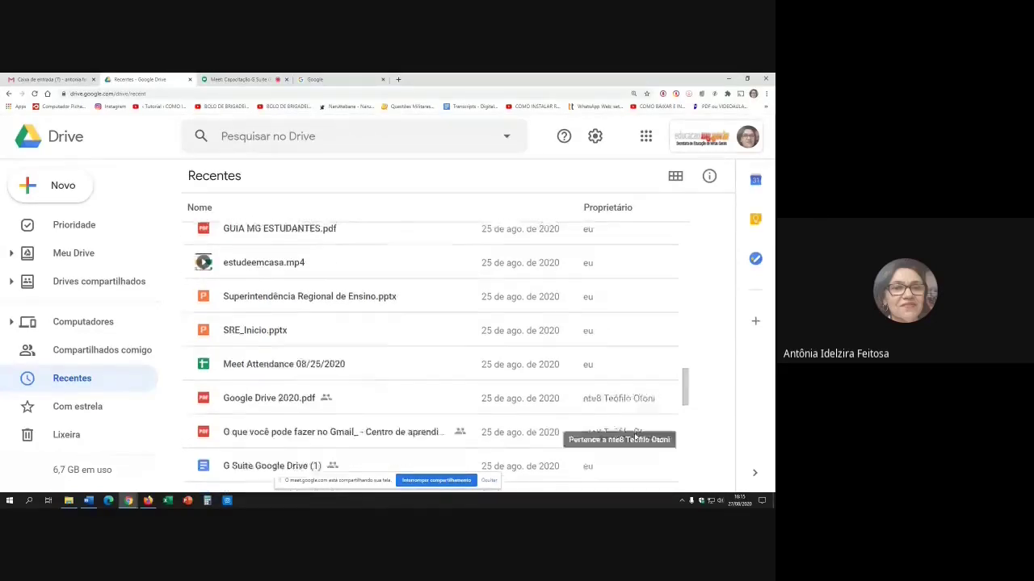
scroll(465, 399, down, 3)
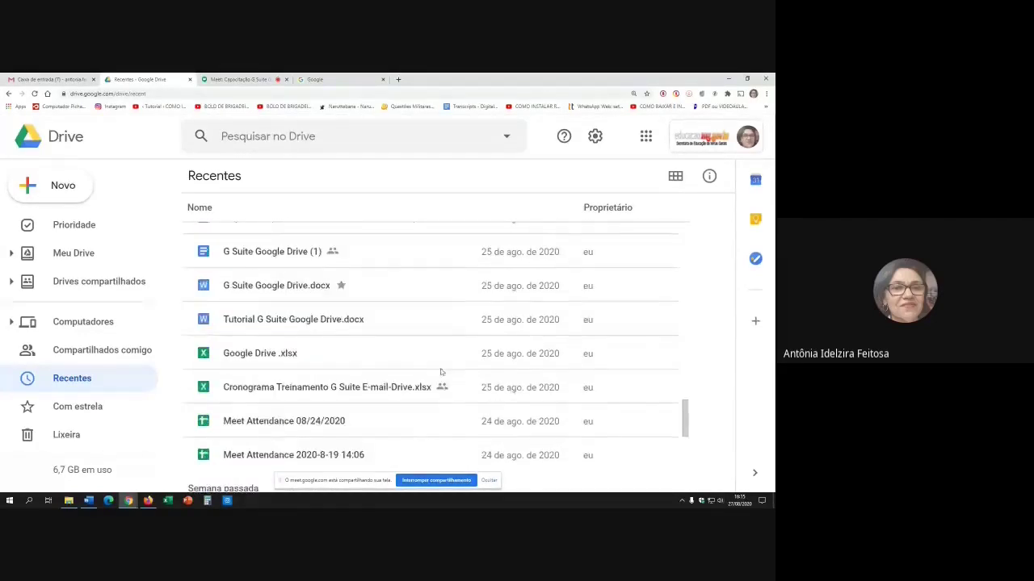
scroll(443, 373, up, 4)
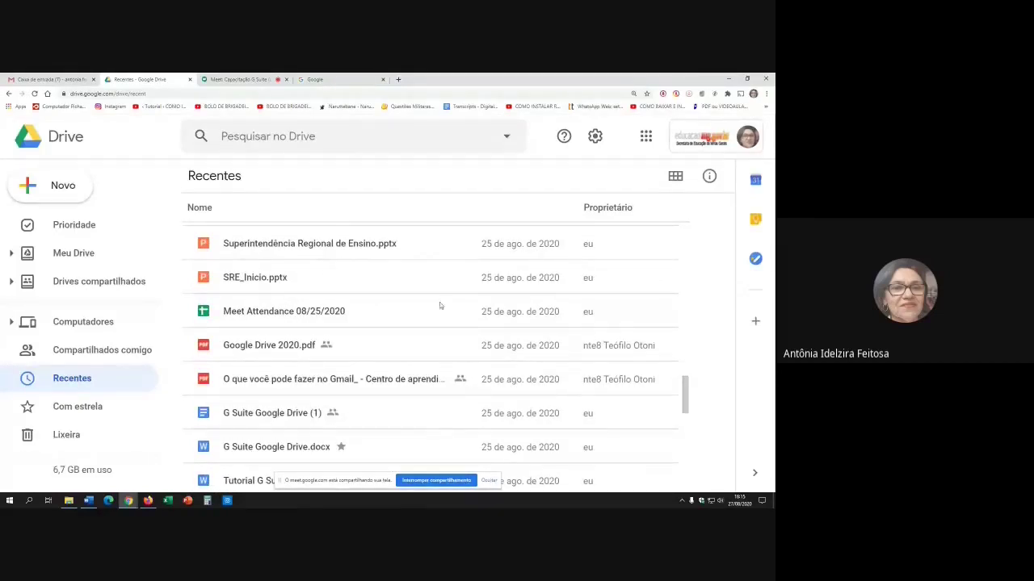
- Show the starred files in Com estrela, followed by Lixeira and the Armazenamento entry beneath it
click(90, 409)
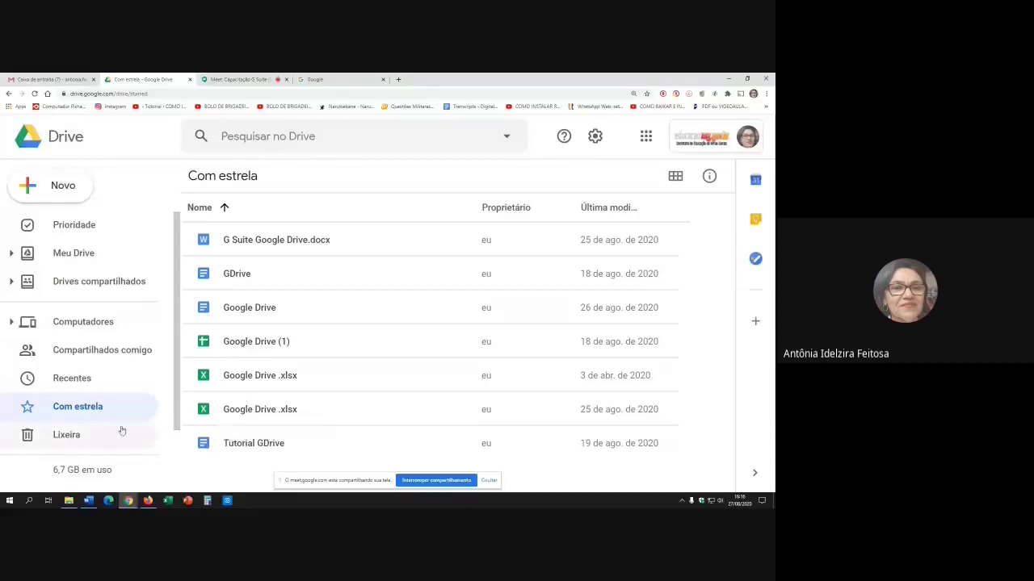
click(99, 437)
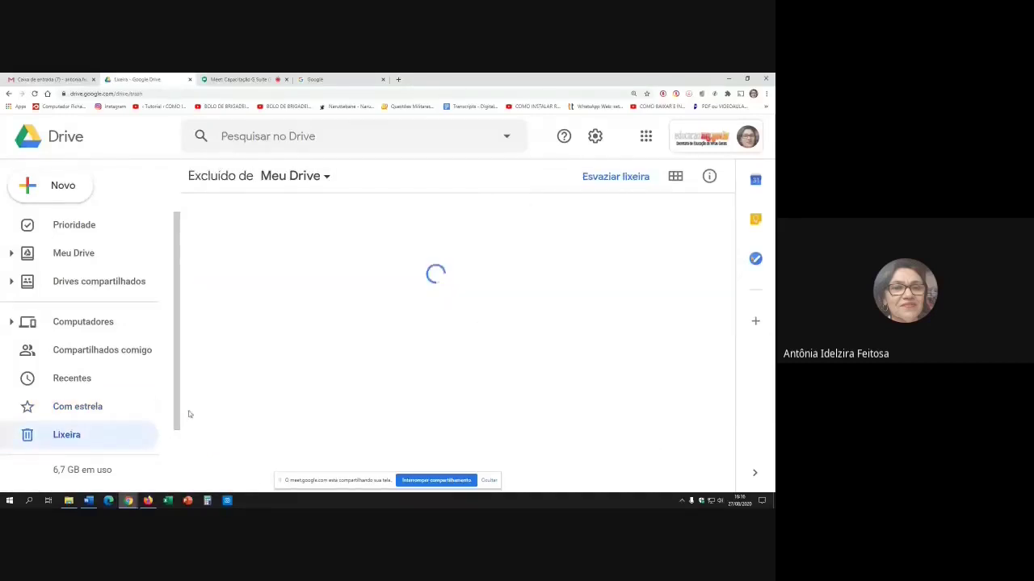
scroll(100, 410, down, 1)
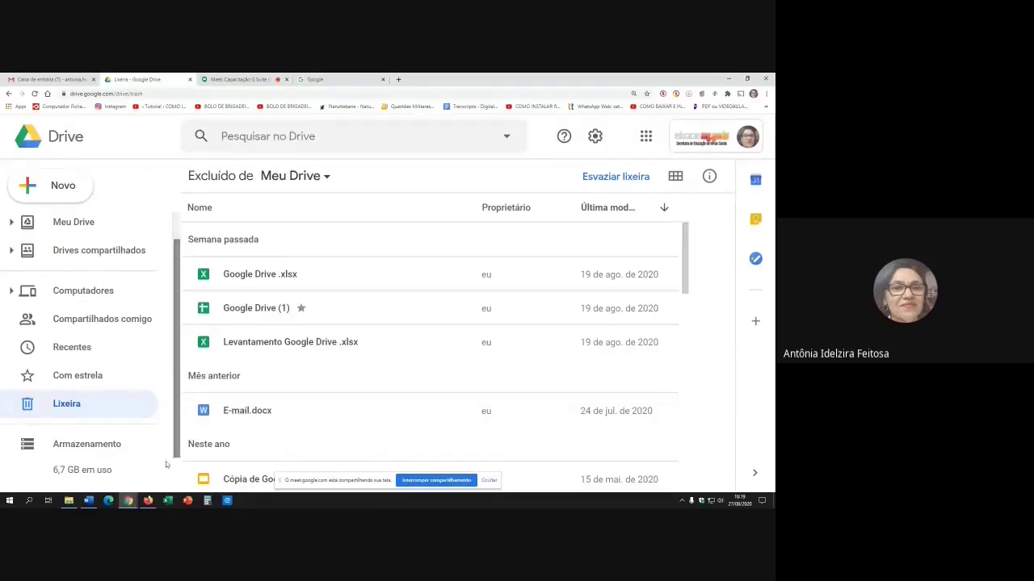
scroll(106, 253, up, 1)
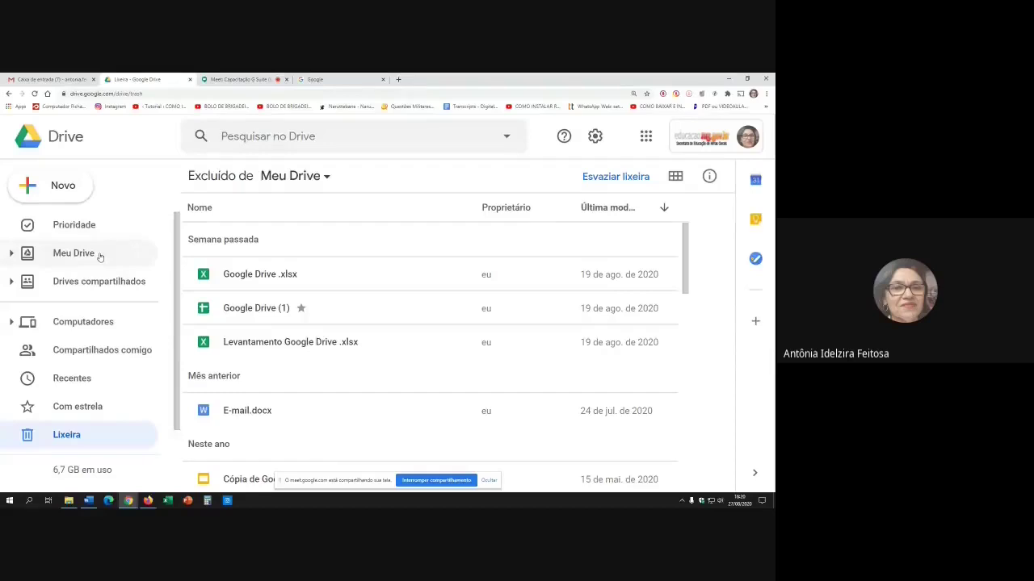
- Return to Meu Drive and review the folder, upload and document creation options offered from its heading
click(74, 254)
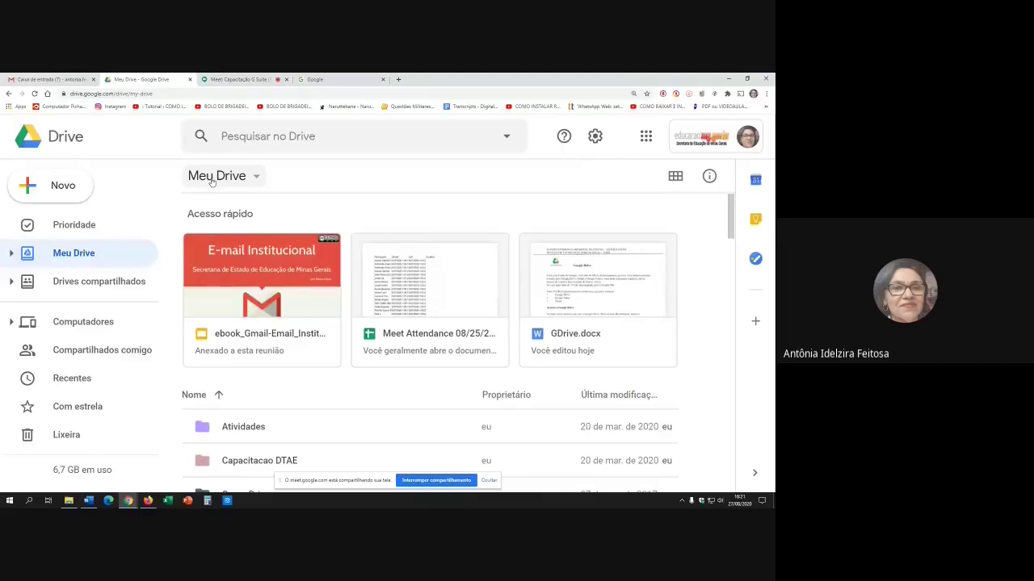
click(256, 178)
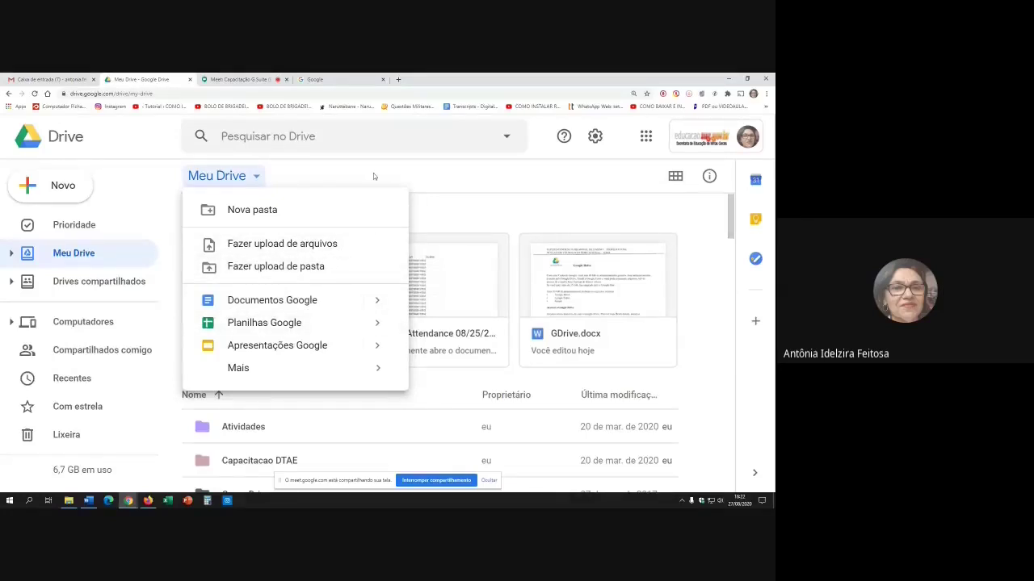
click(293, 172)
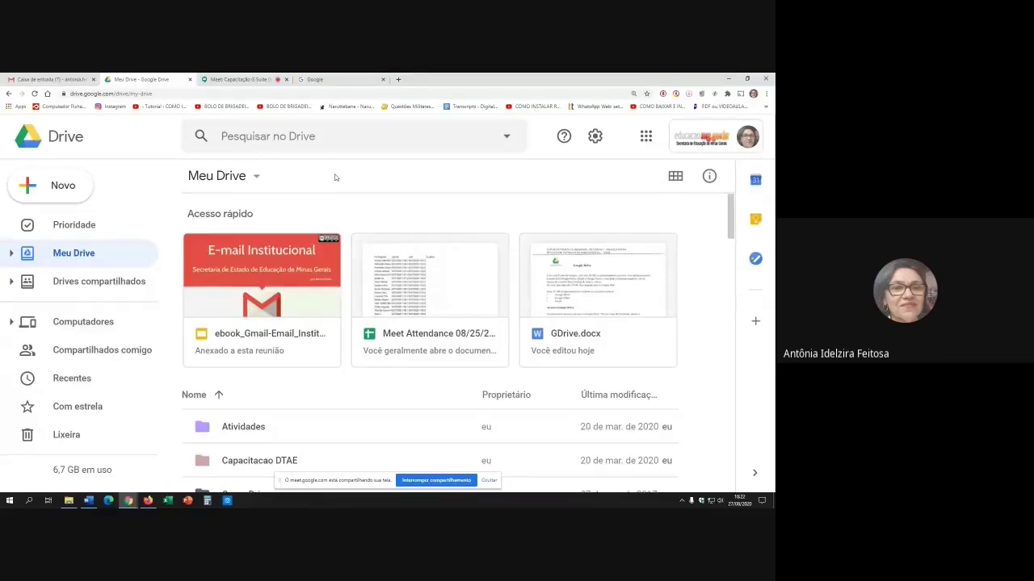
click(257, 178)
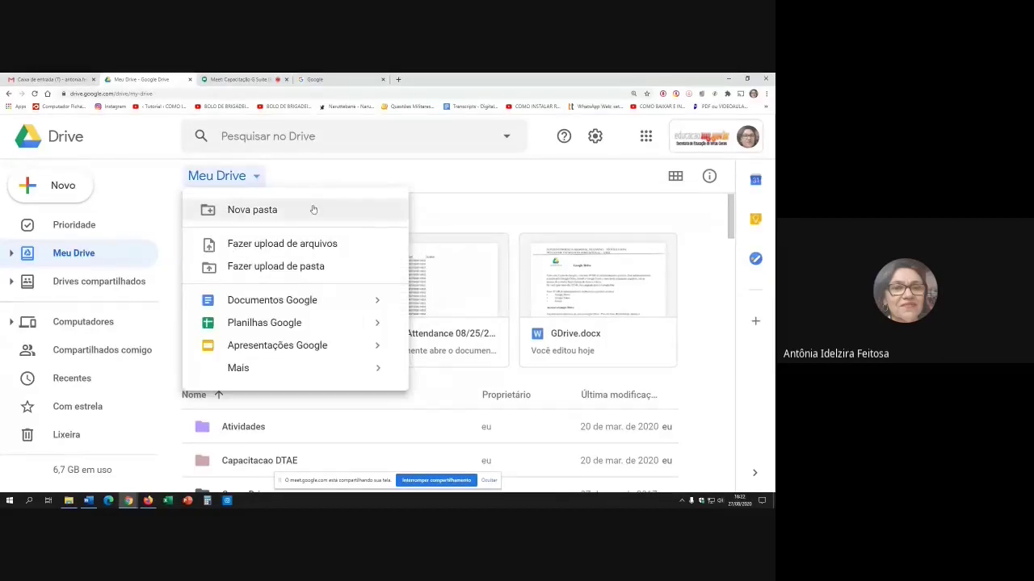
key(Escape)
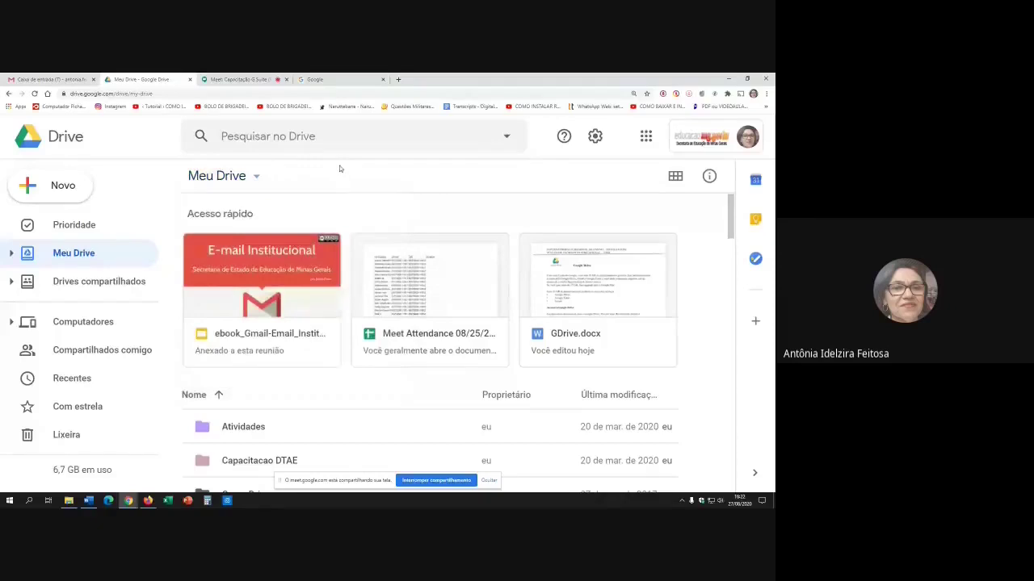
- Create a new folder named Treinamento in Meu Drive
click(84, 187)
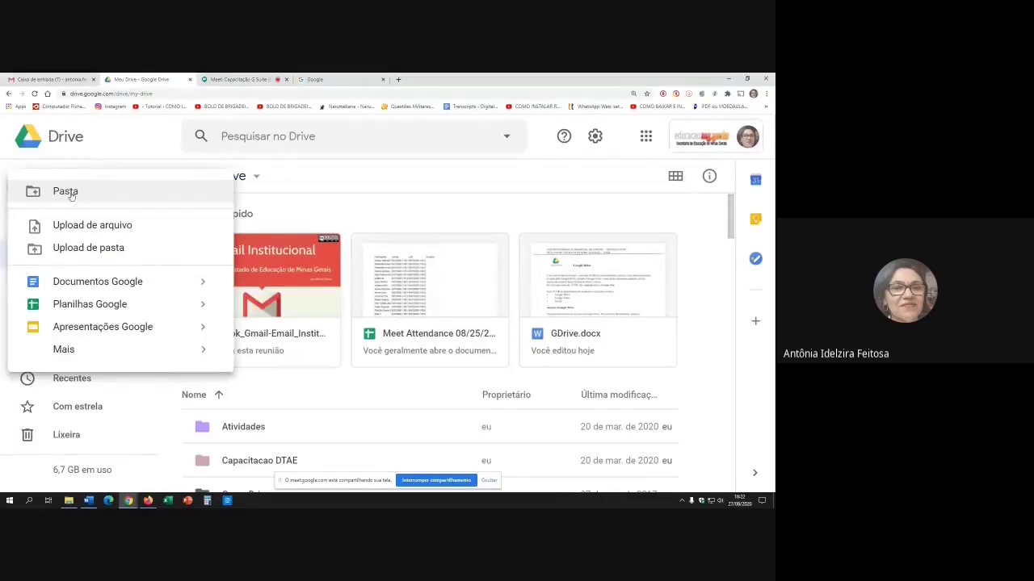
click(71, 195)
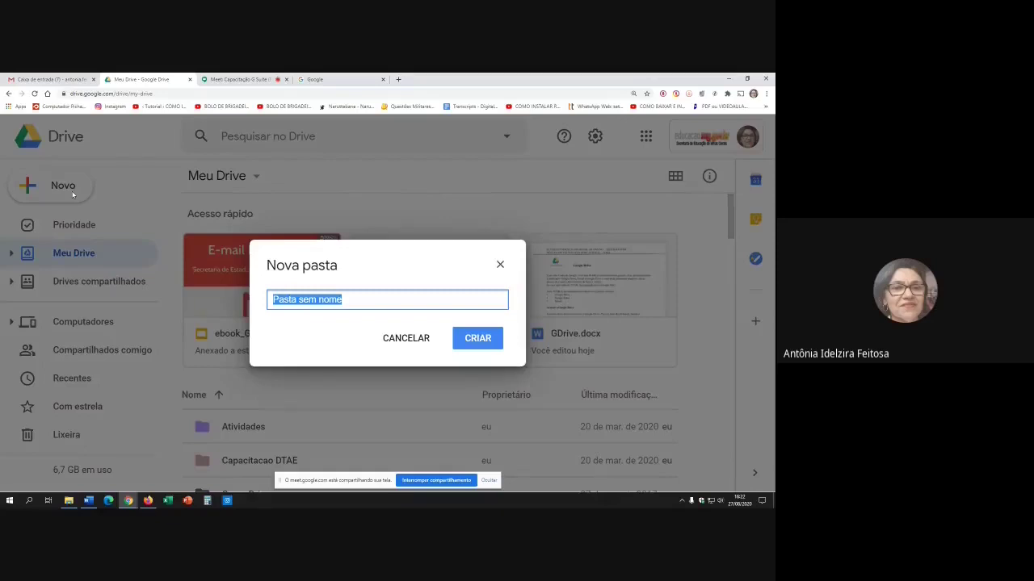
text(Trei)
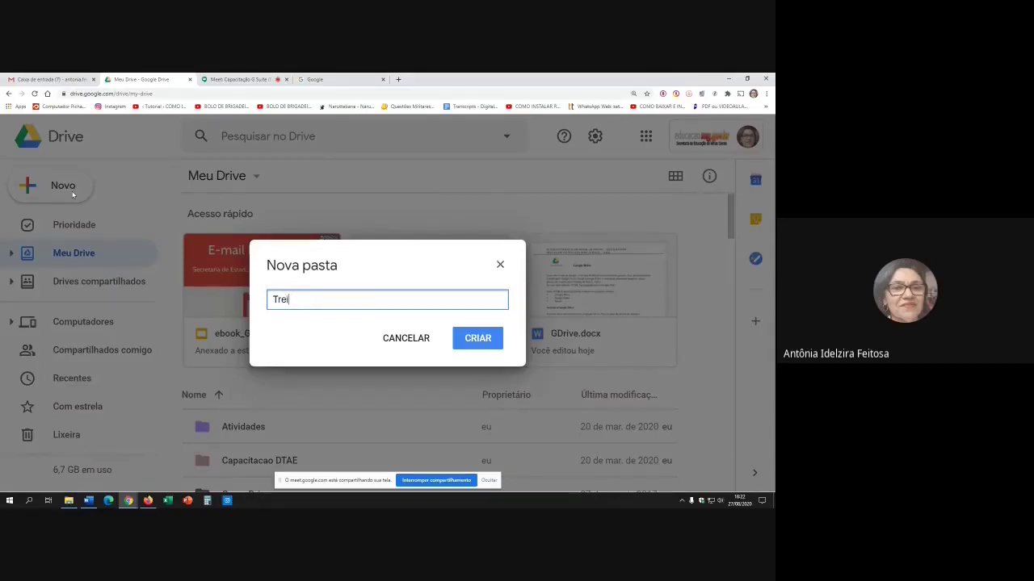
text(namento)
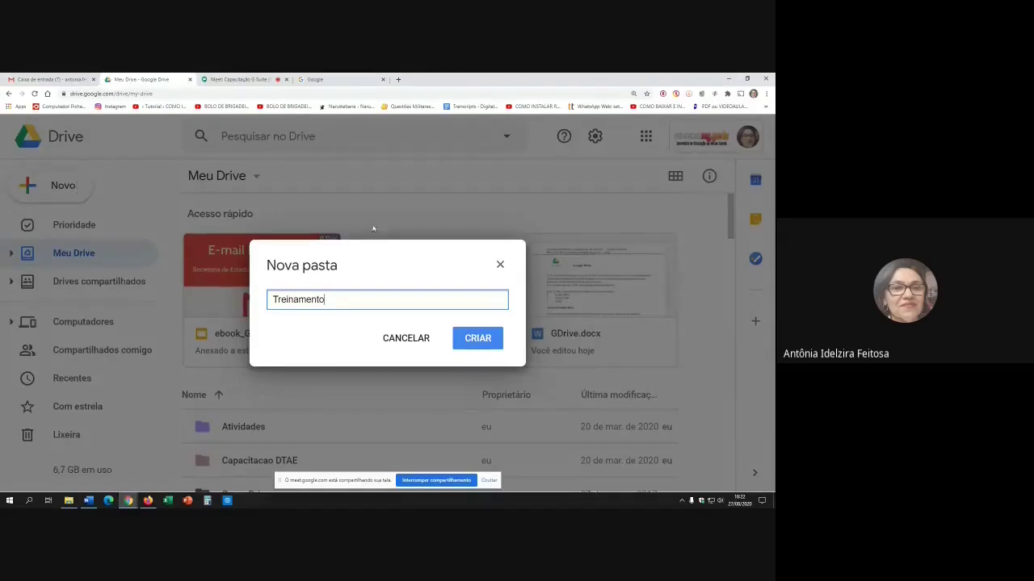
click(480, 342)
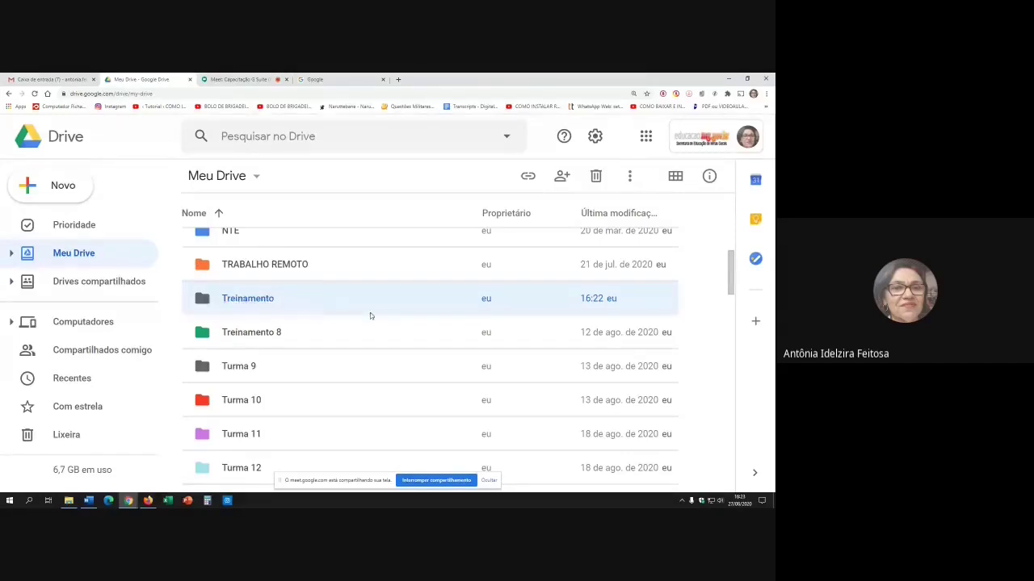
- Open the Treinamento folder and review the folder actions available from its name in the path
double_click(257, 299)
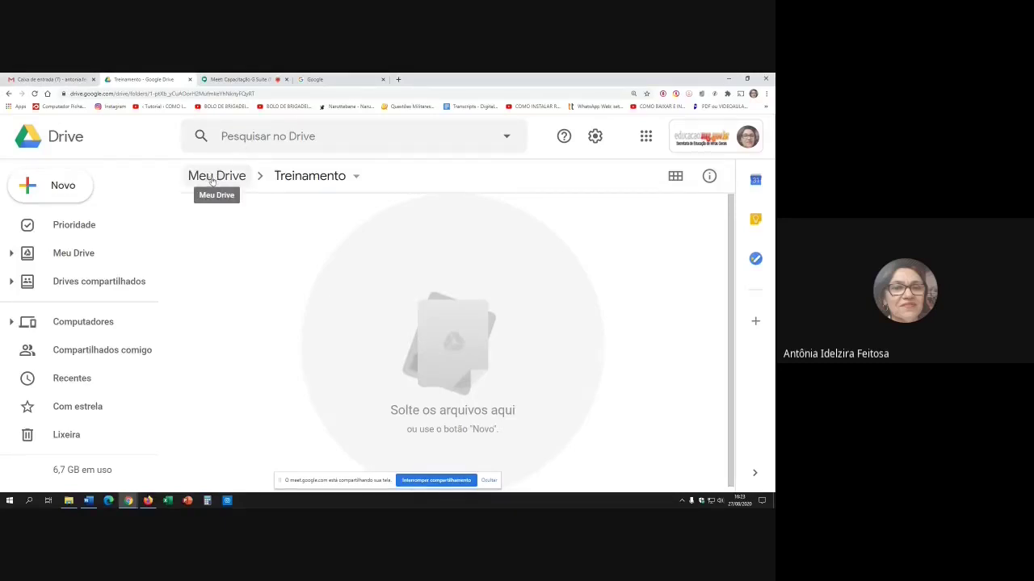
click(356, 176)
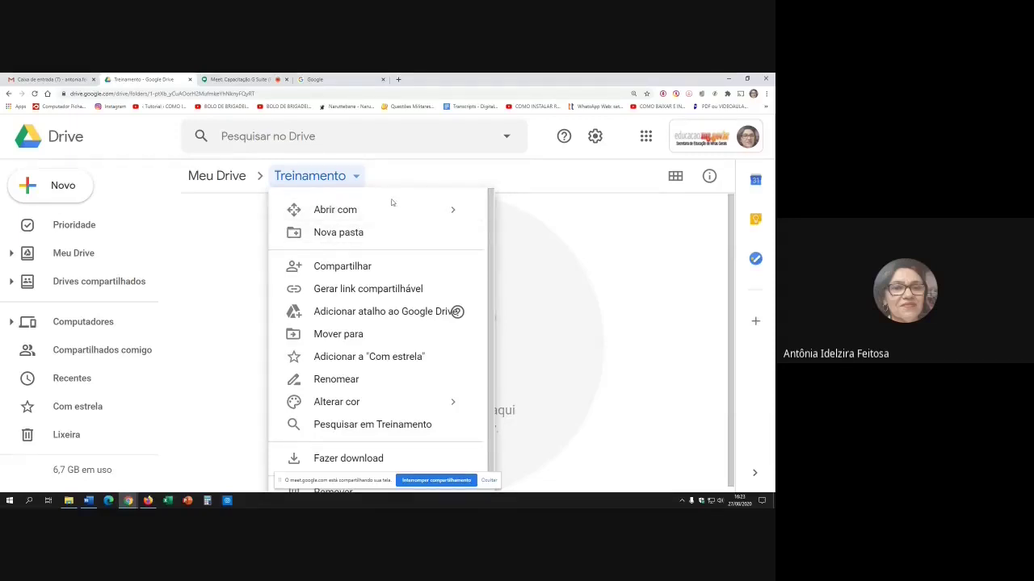
click(234, 239)
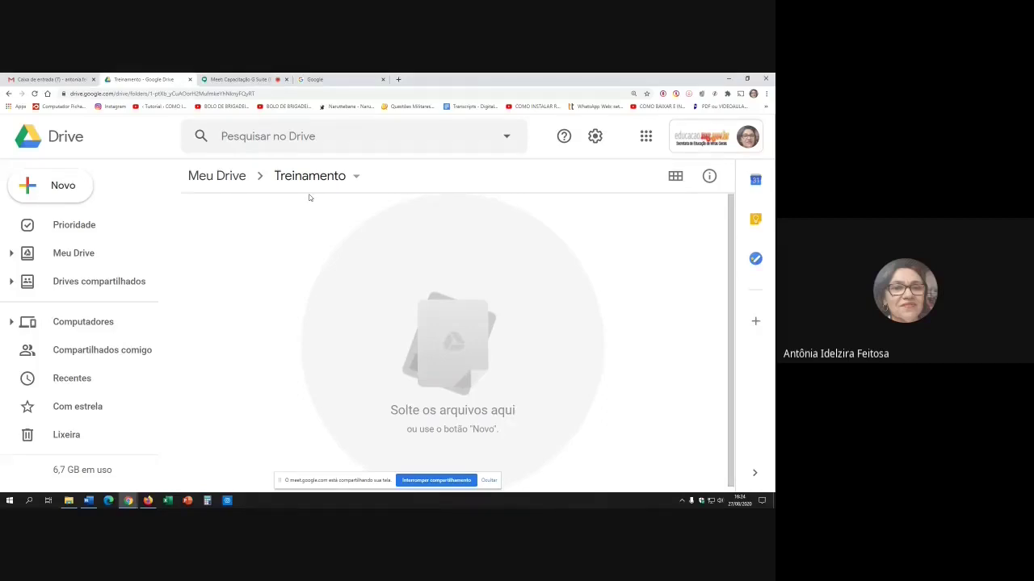
- Upload the file GDrive.docx from the computer's TELETRABALHO folder into Treinamento and dismiss the upload notice
click(84, 179)
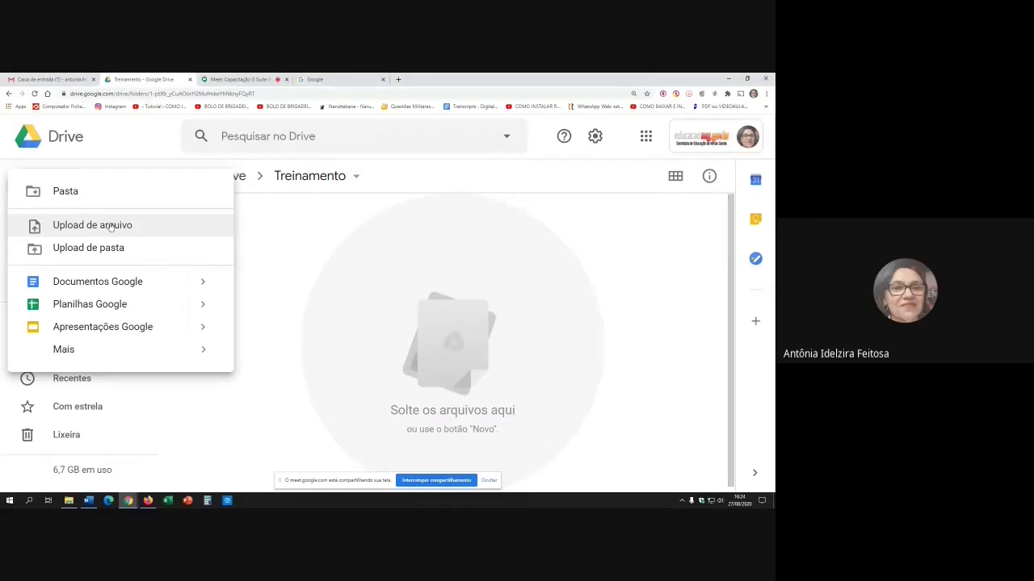
click(112, 226)
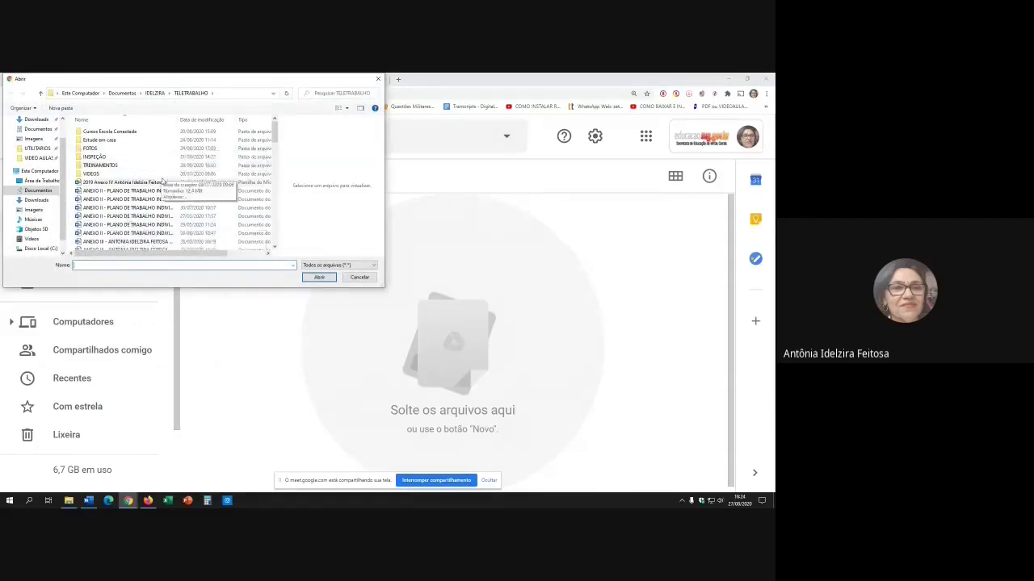
scroll(157, 176, down, 5)
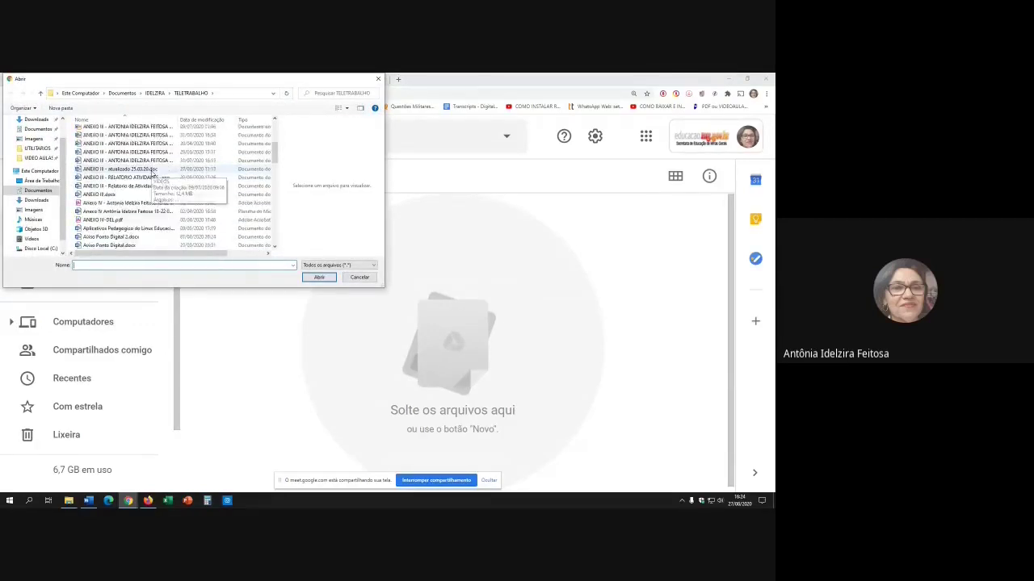
scroll(152, 172, down, 3)
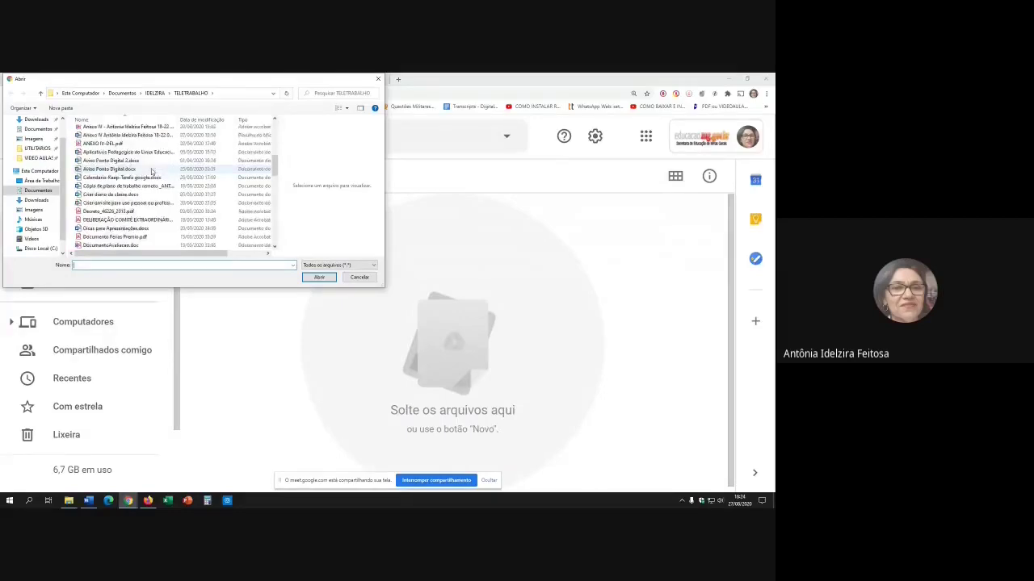
scroll(151, 172, down, 3)
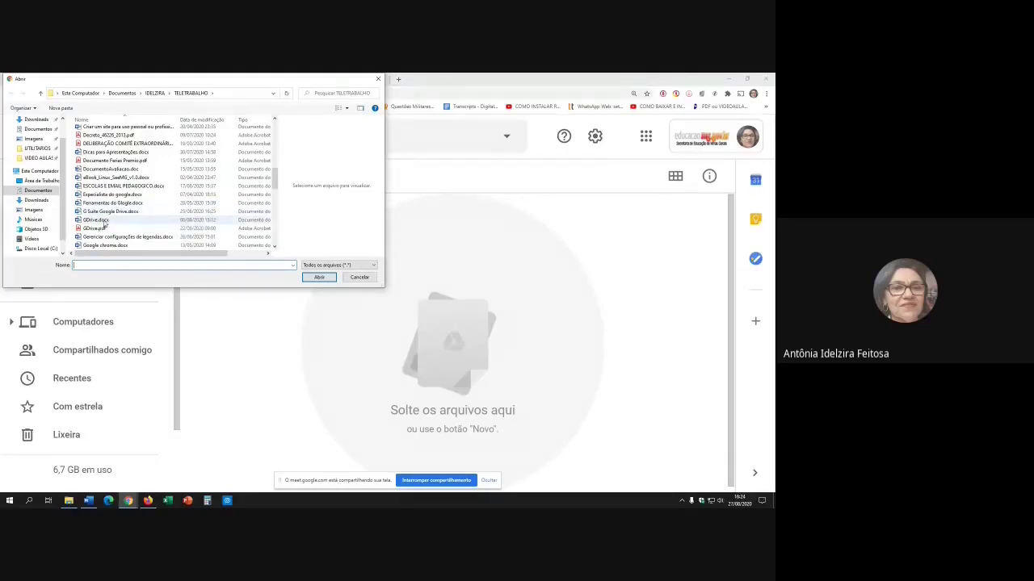
click(104, 225)
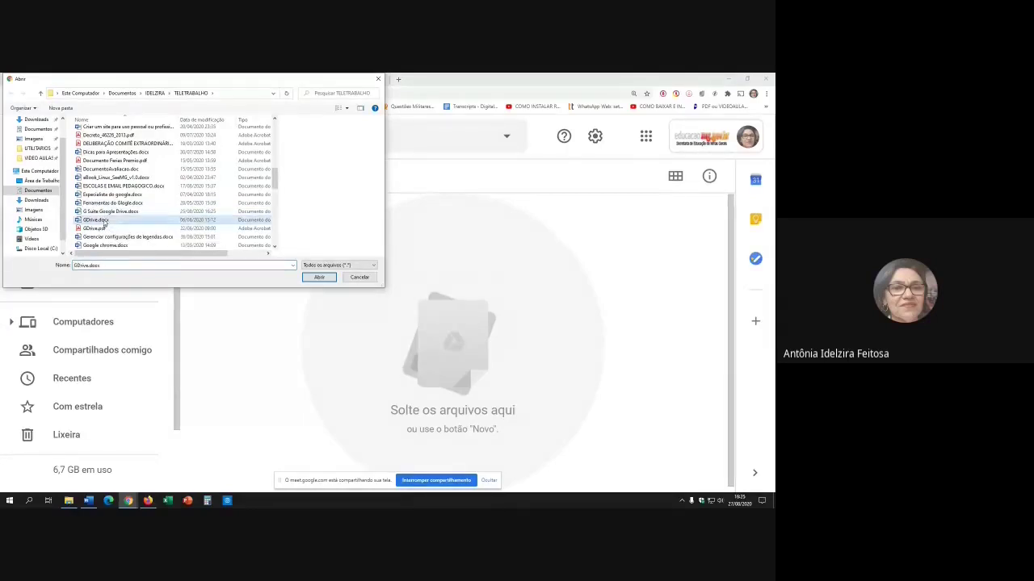
click(320, 278)
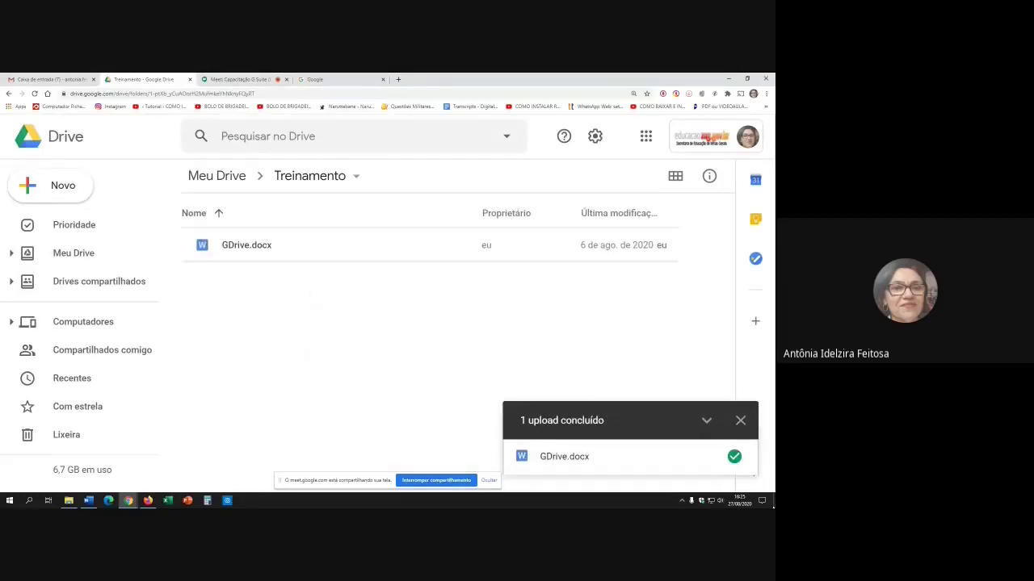
click(740, 421)
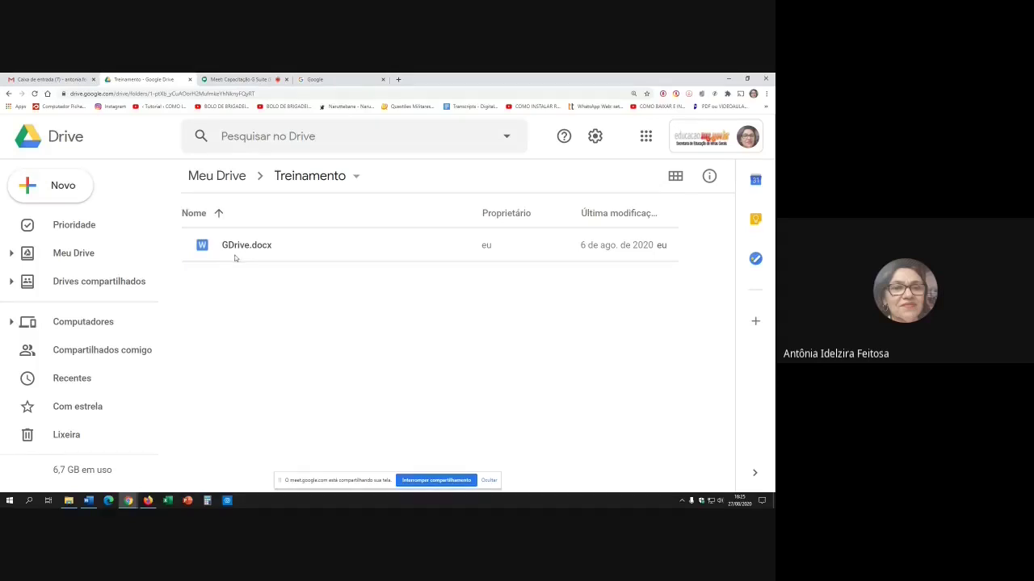
- Upload the whole Estude em casa folder from the computer into Treinamento, approving the browser's upload request
click(82, 188)
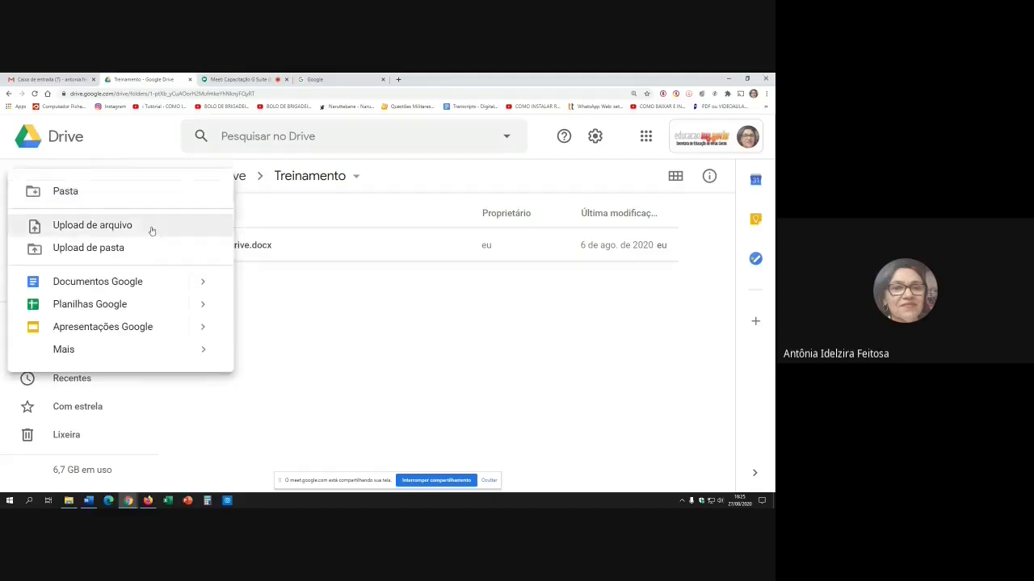
click(106, 251)
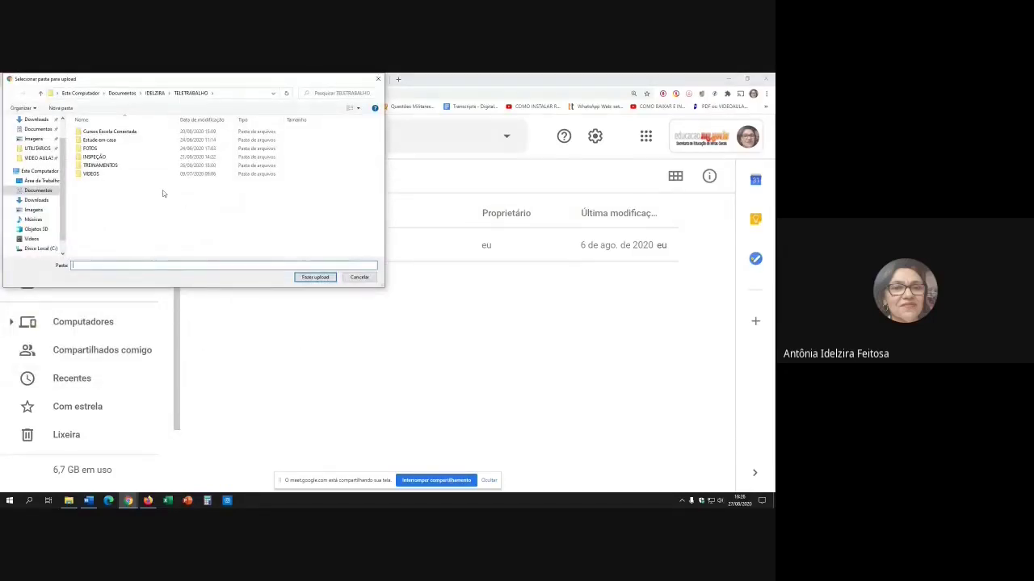
click(101, 140)
click(315, 278)
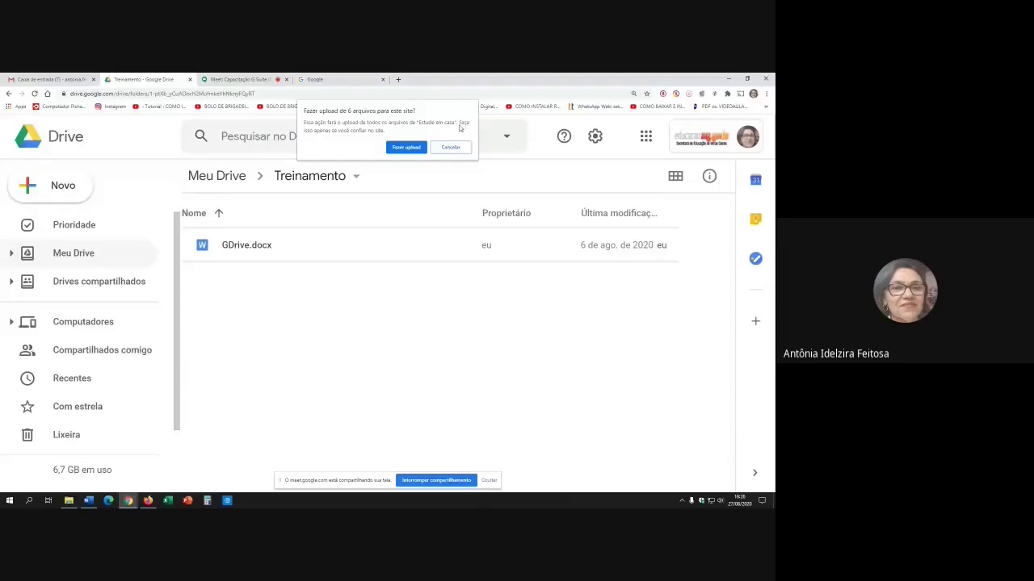
click(405, 148)
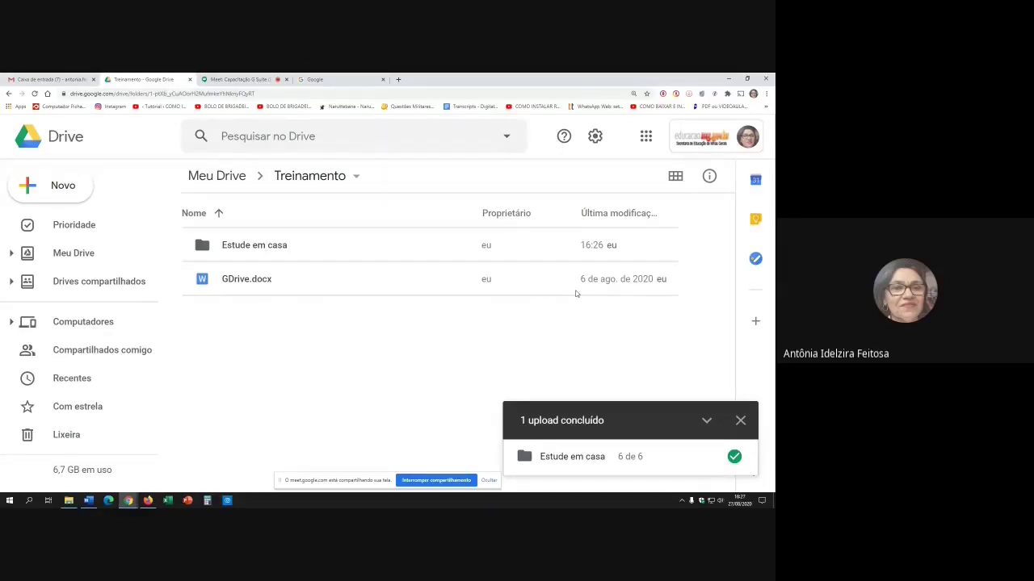
- Dismiss the finished upload notice and upload Google Drive .xlsx from the computer's Documentos folder straight into Treinamento
click(741, 421)
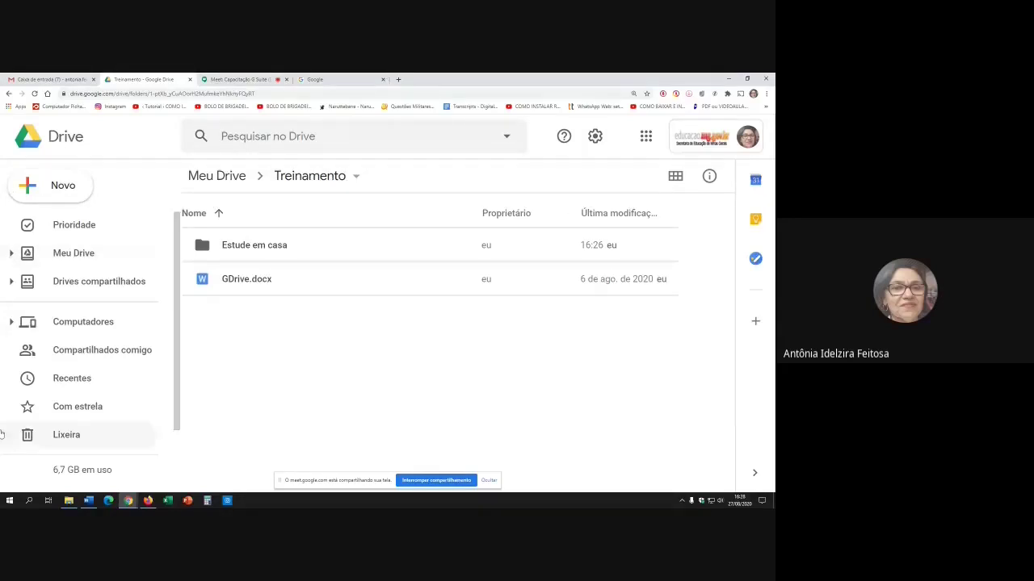
mouse_move(69, 502)
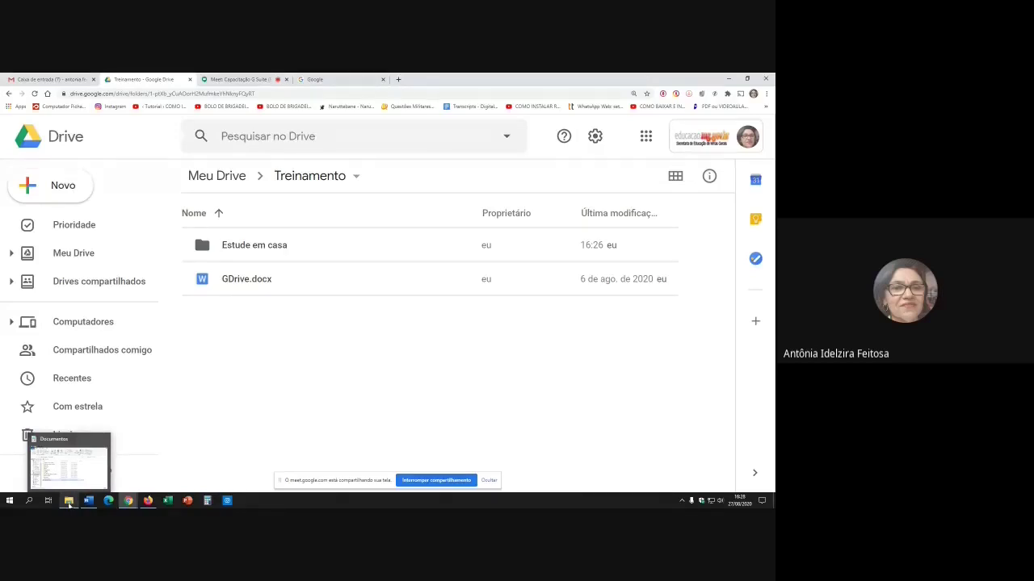
click(69, 502)
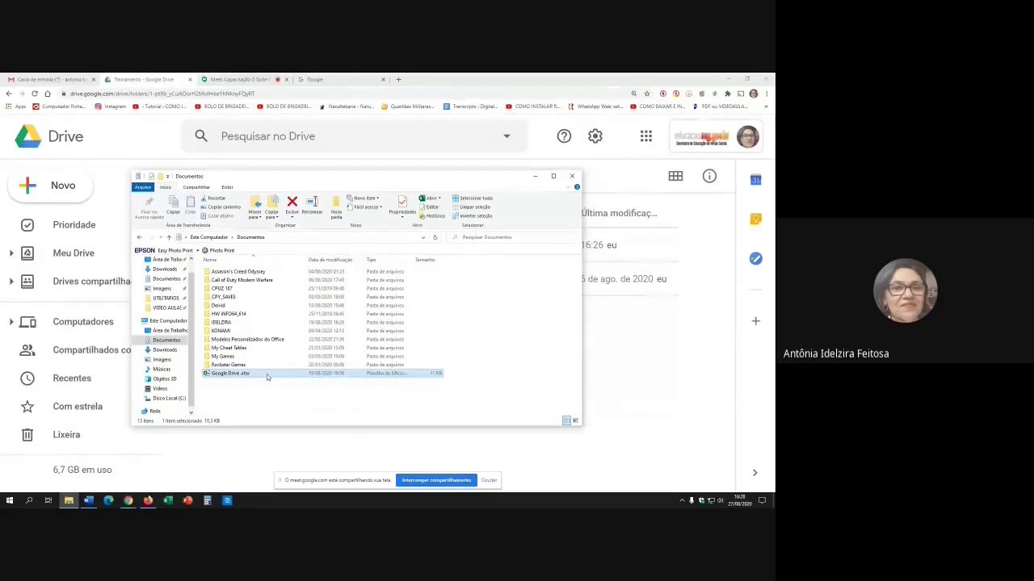
drag(267, 377, 306, 456)
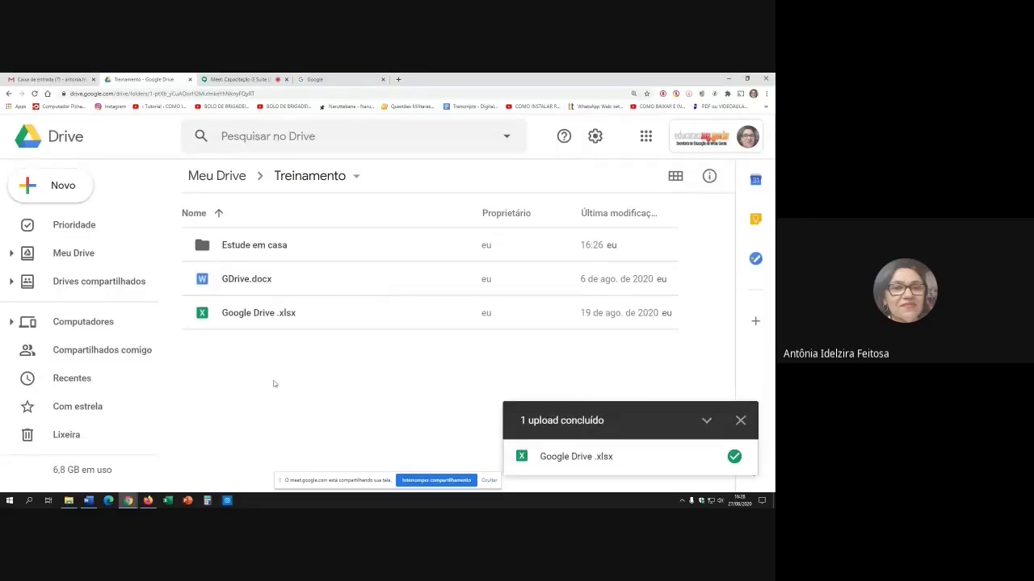
click(746, 426)
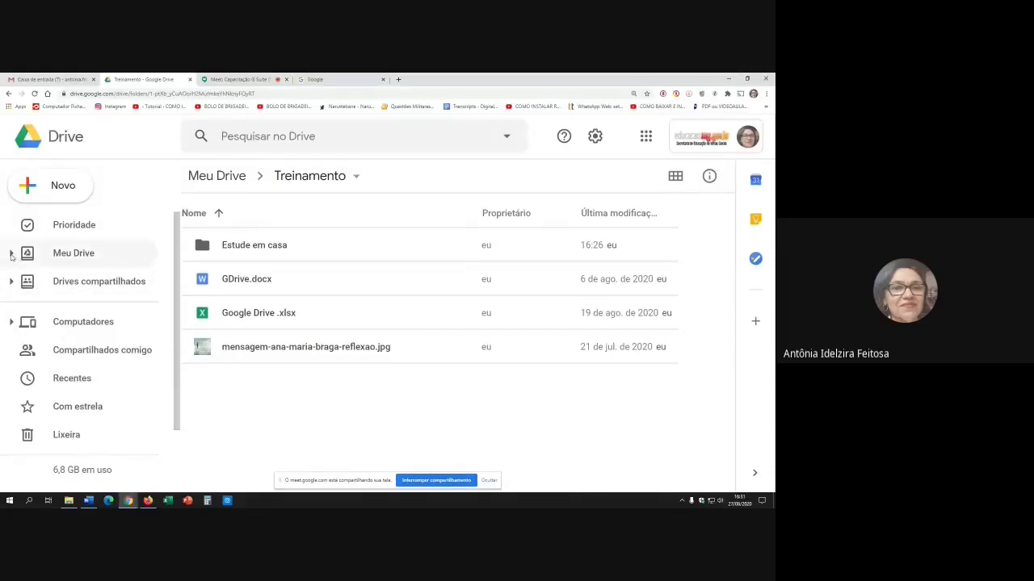
- Download the Curso Drive folder from Meu Drive, staying on the site instead of leaving it
click(79, 254)
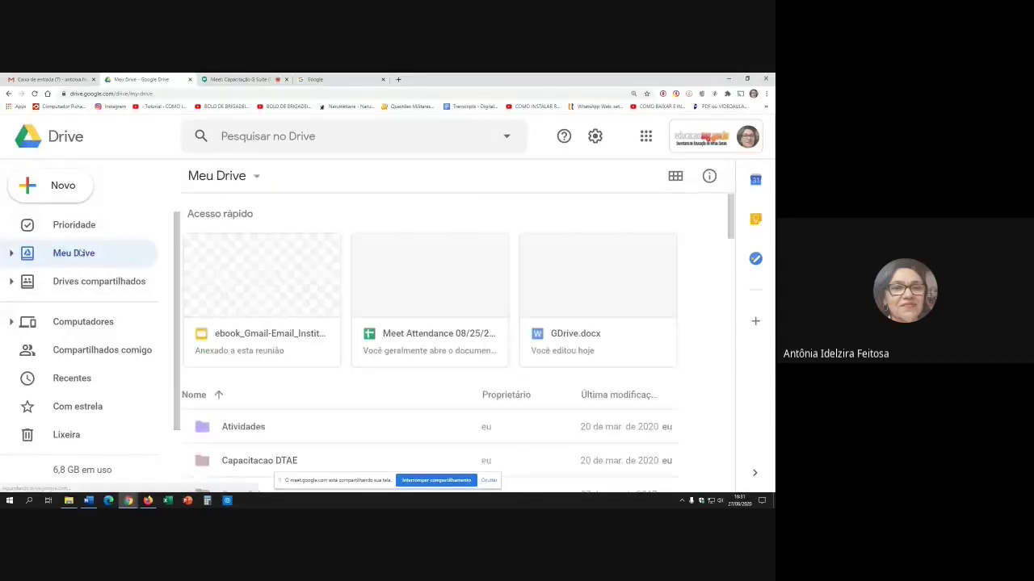
scroll(482, 436, down, 1)
scroll(455, 427, down, 1)
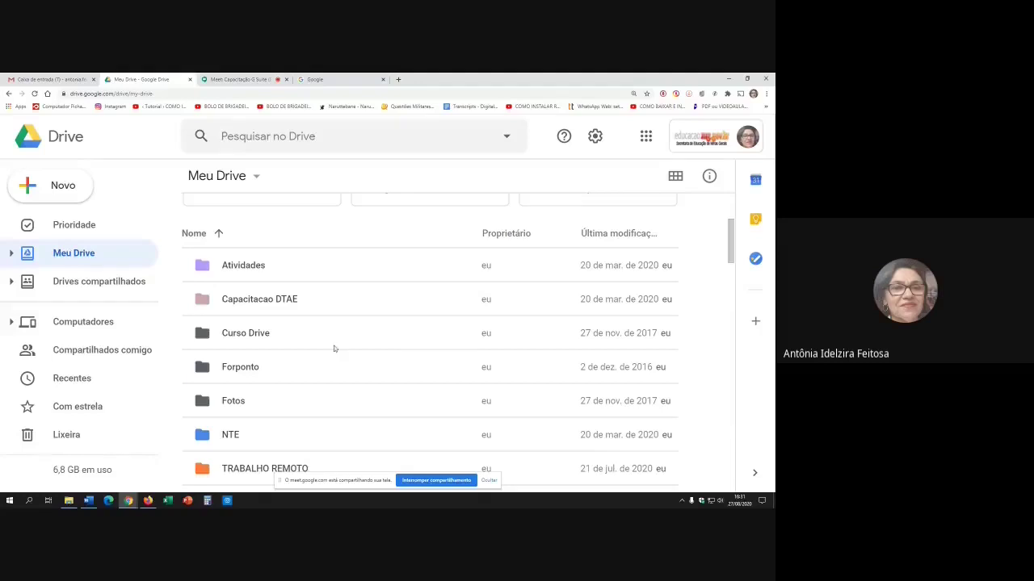
click(271, 338)
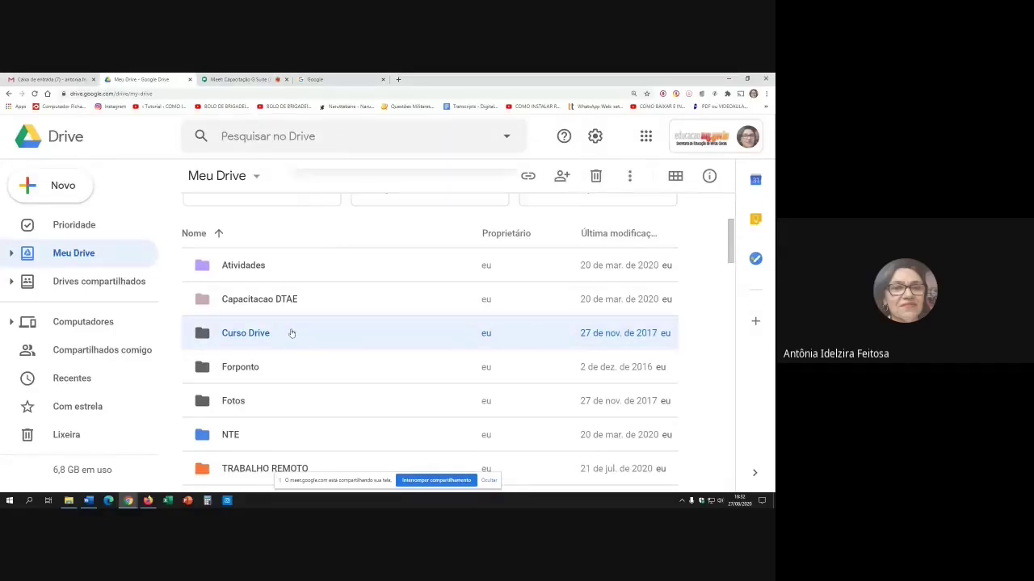
right_click(291, 333)
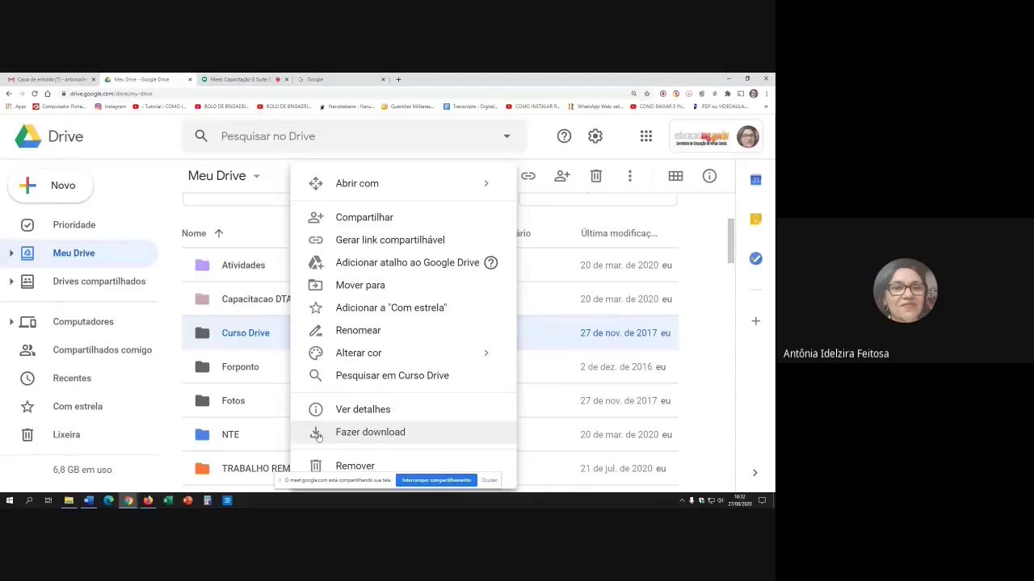
click(373, 435)
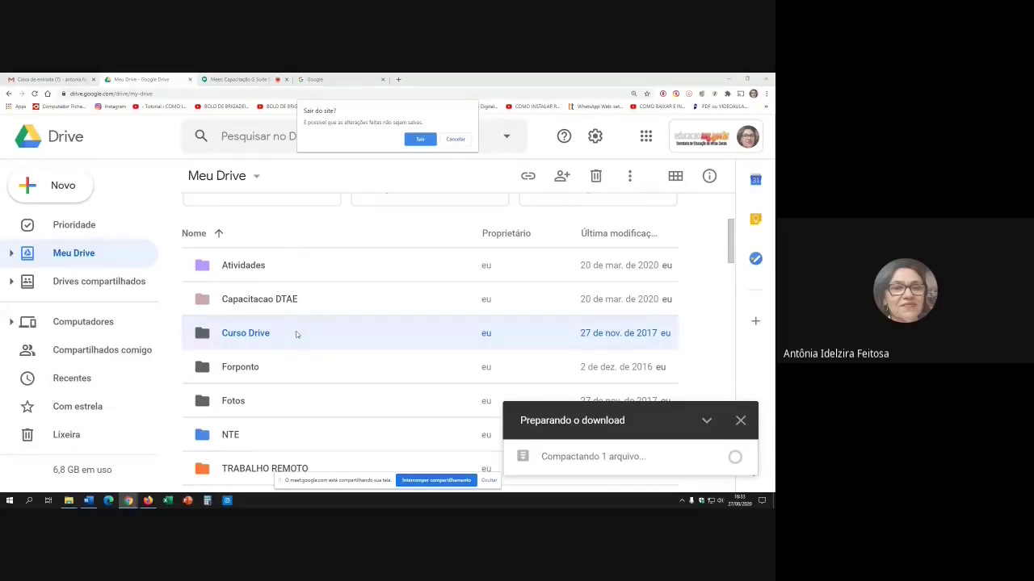
click(456, 139)
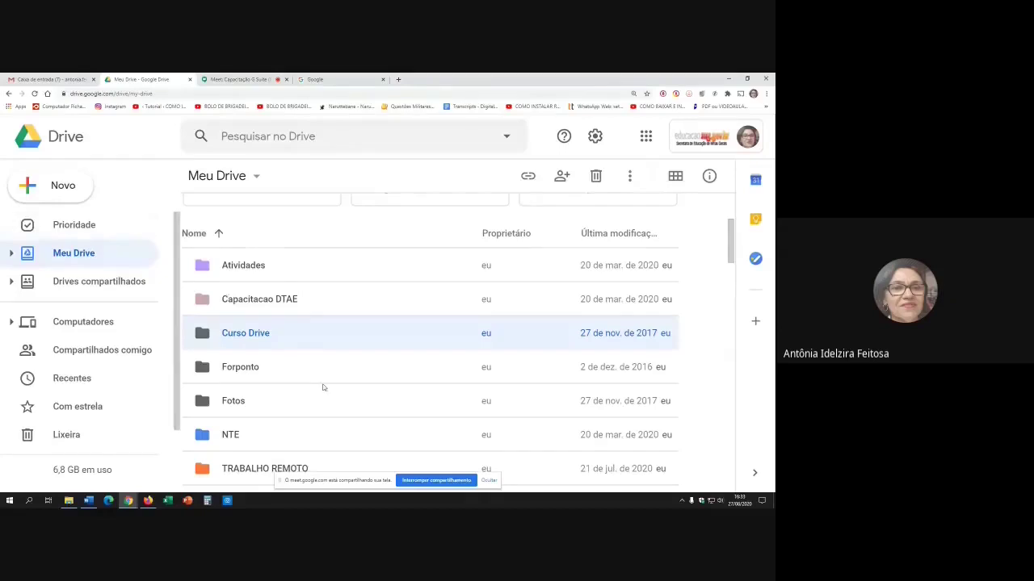
- Open the Treinamento folder and review the actions available for GDrive.docx, including its download option
scroll(322, 387, down, 2)
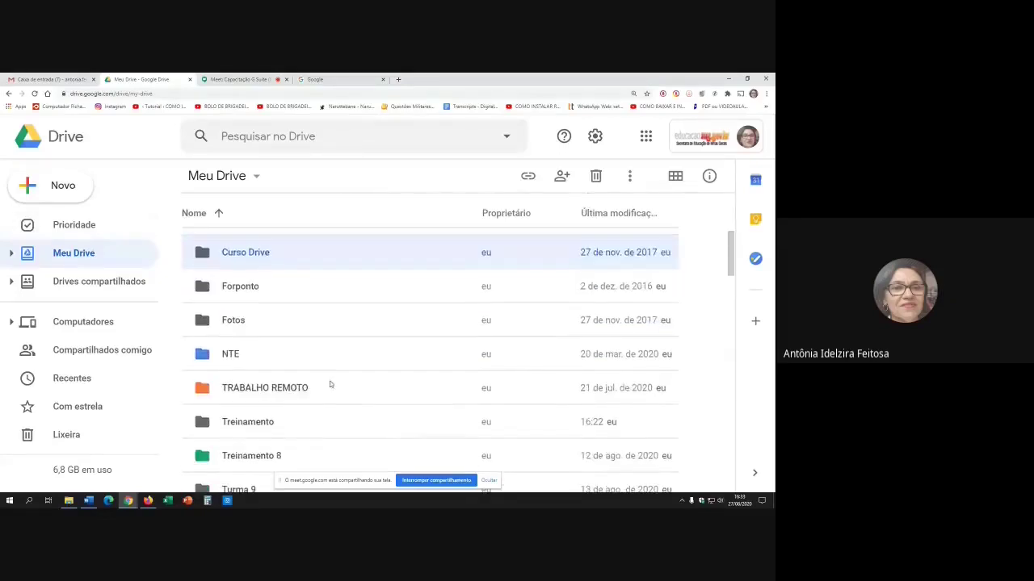
double_click(243, 423)
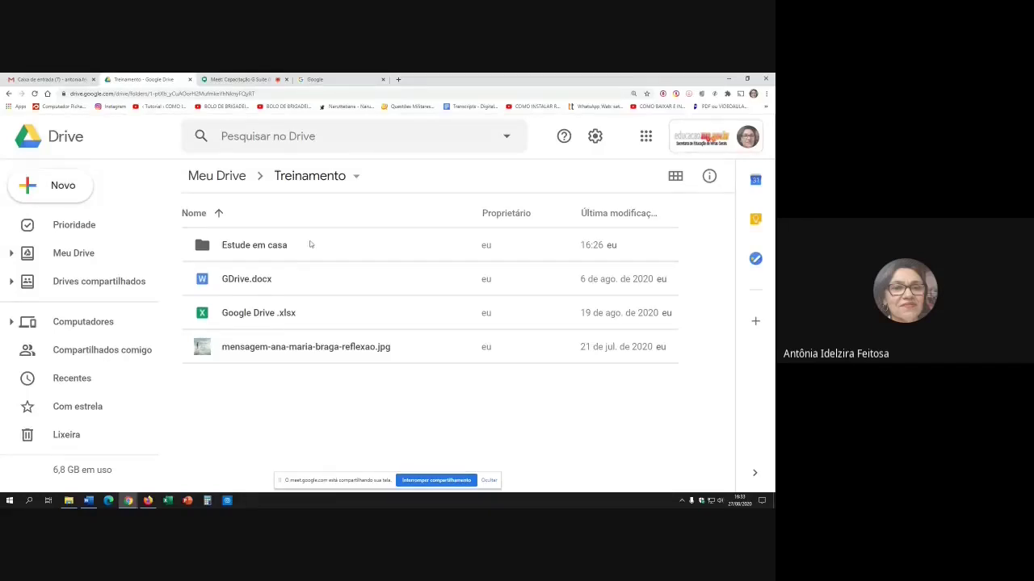
click(274, 283)
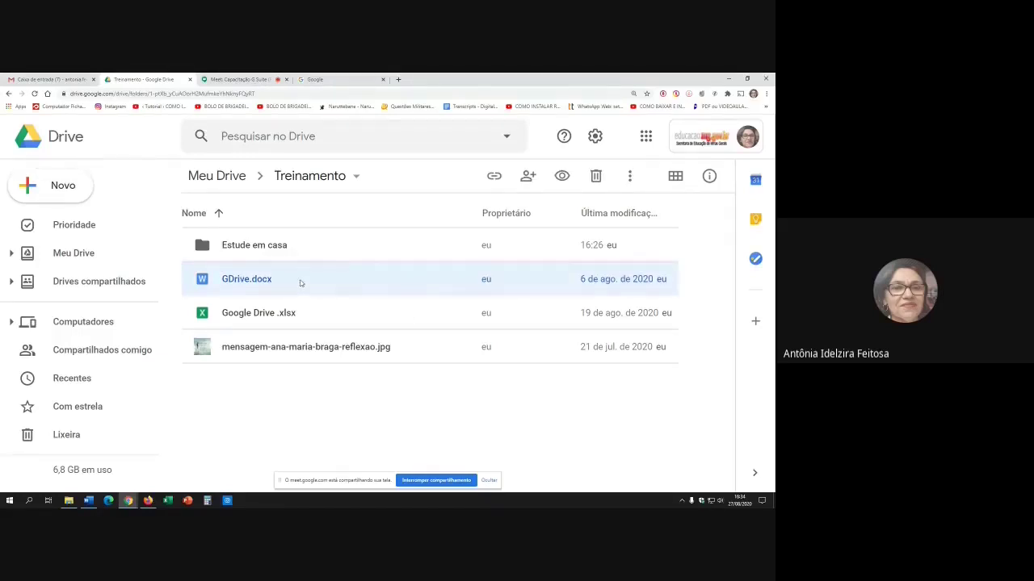
right_click(300, 283)
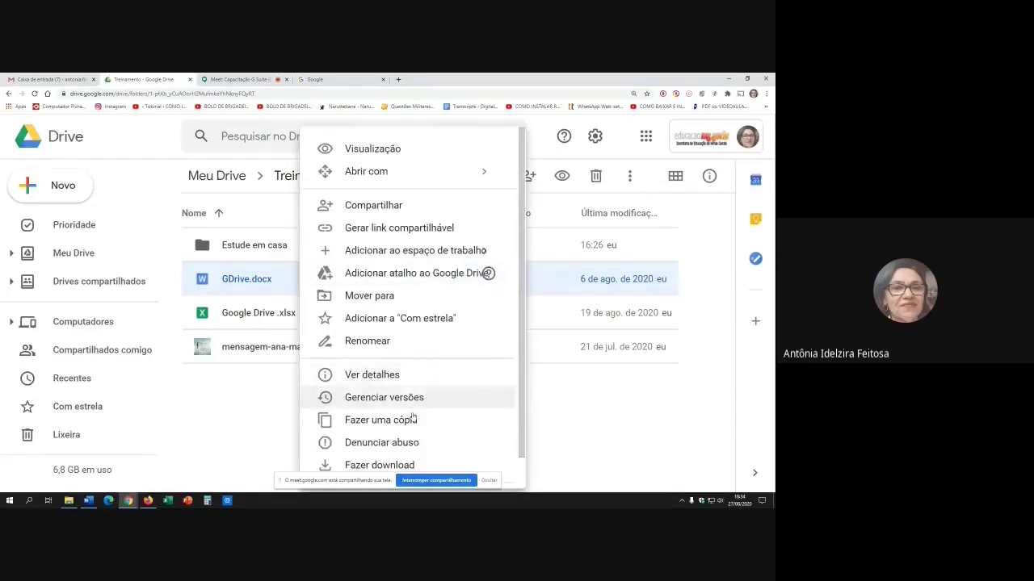
scroll(373, 400, down, 1)
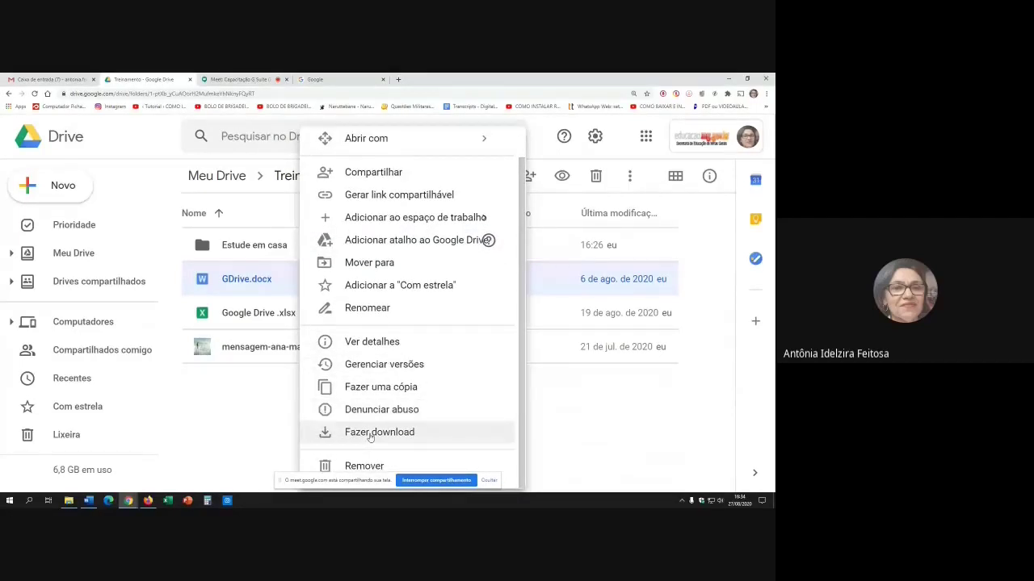
click(254, 283)
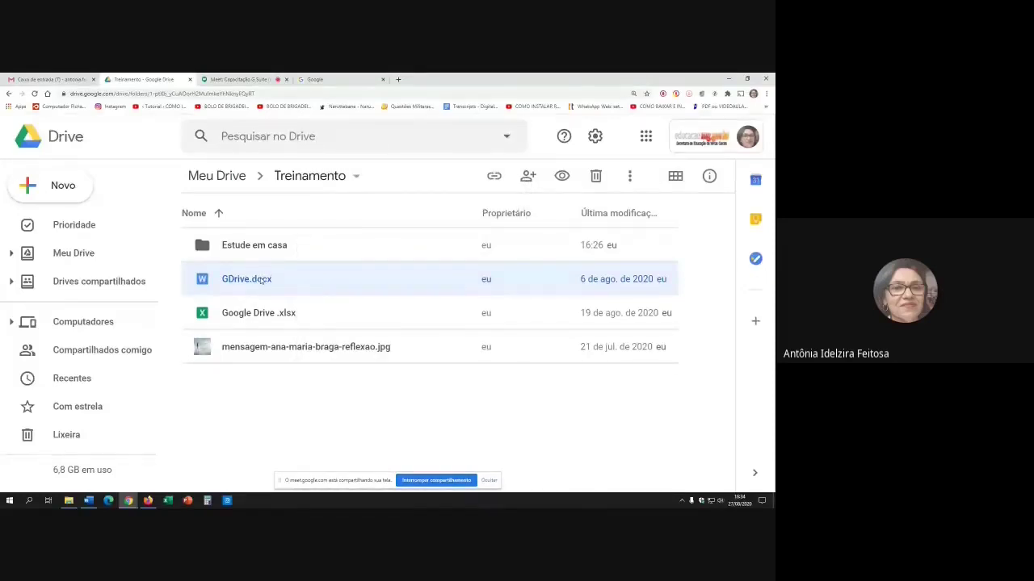
- Review the download formats offered for GDrive.docx in Google Docs and return to the Treinamento folder
double_click(247, 278)
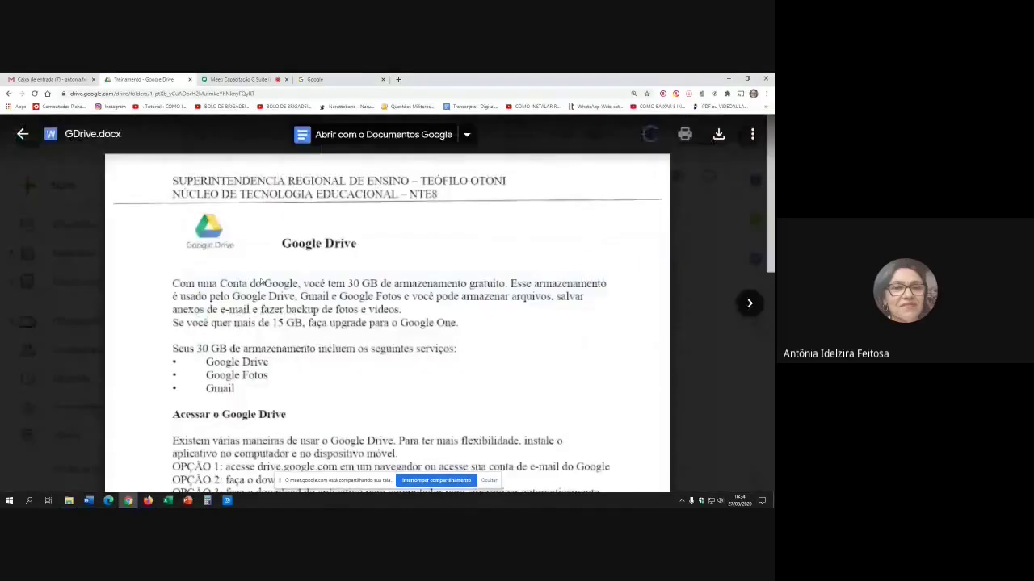
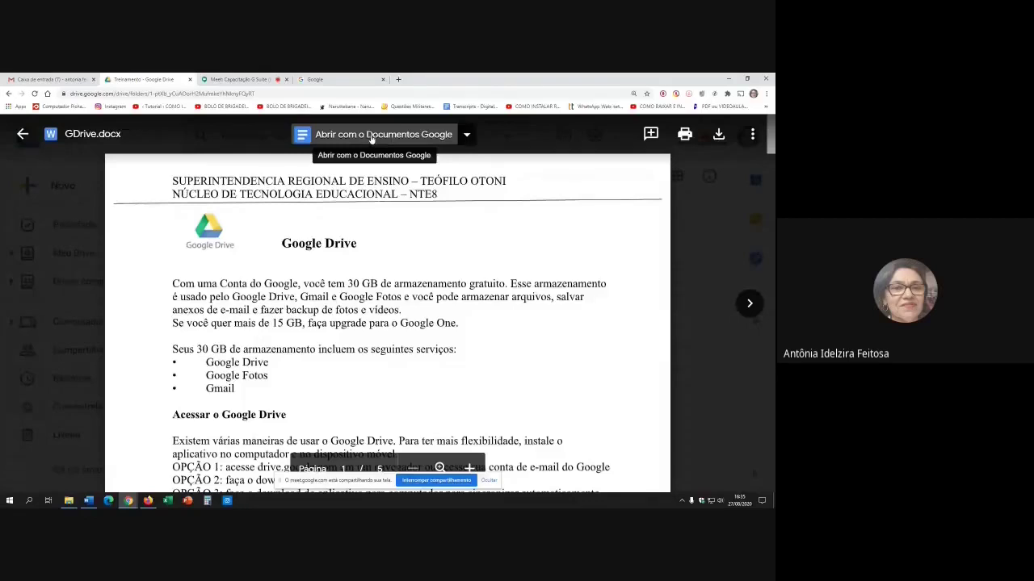
click(371, 134)
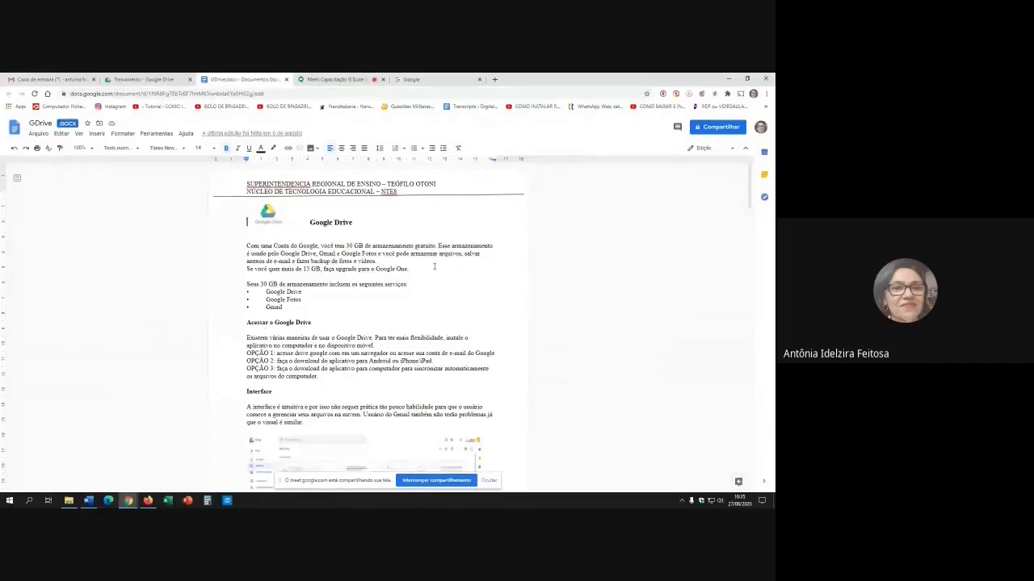
click(38, 134)
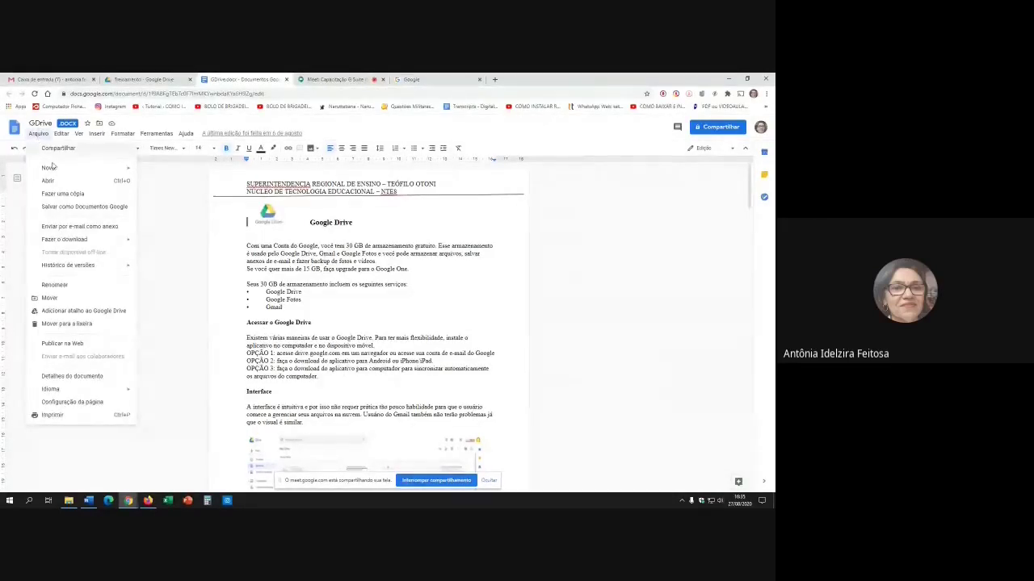
mouse_move(103, 242)
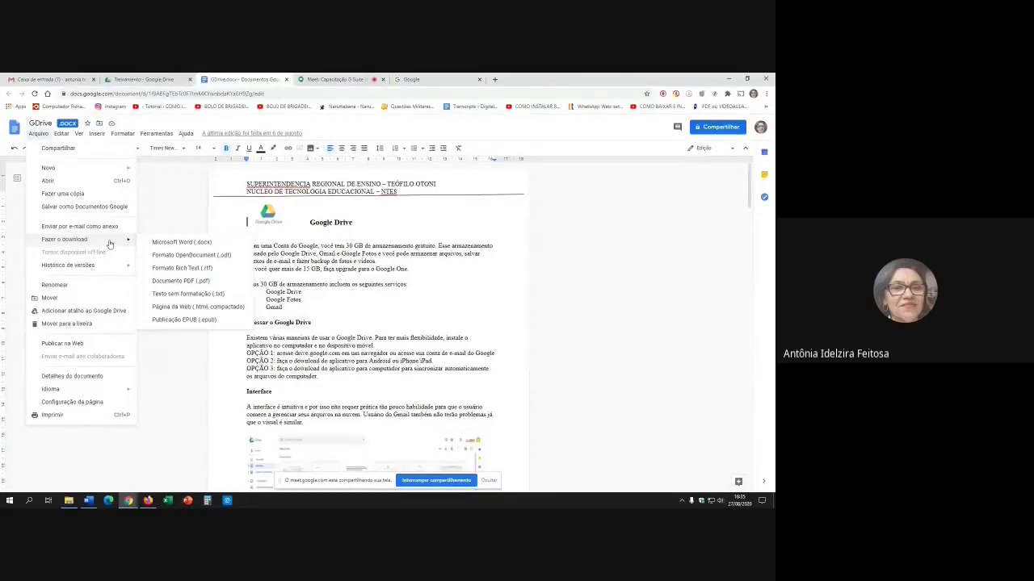
click(471, 302)
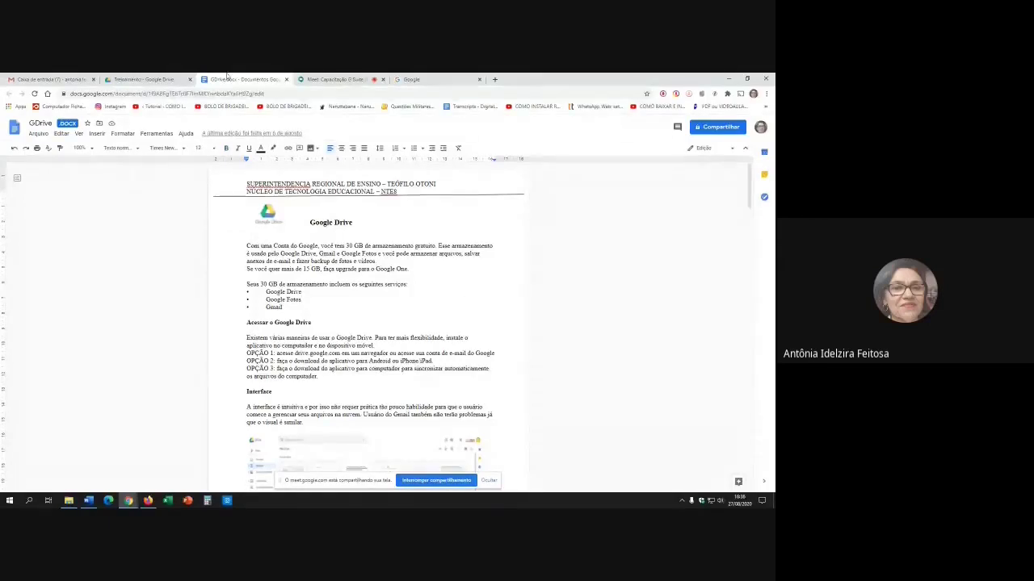
click(286, 80)
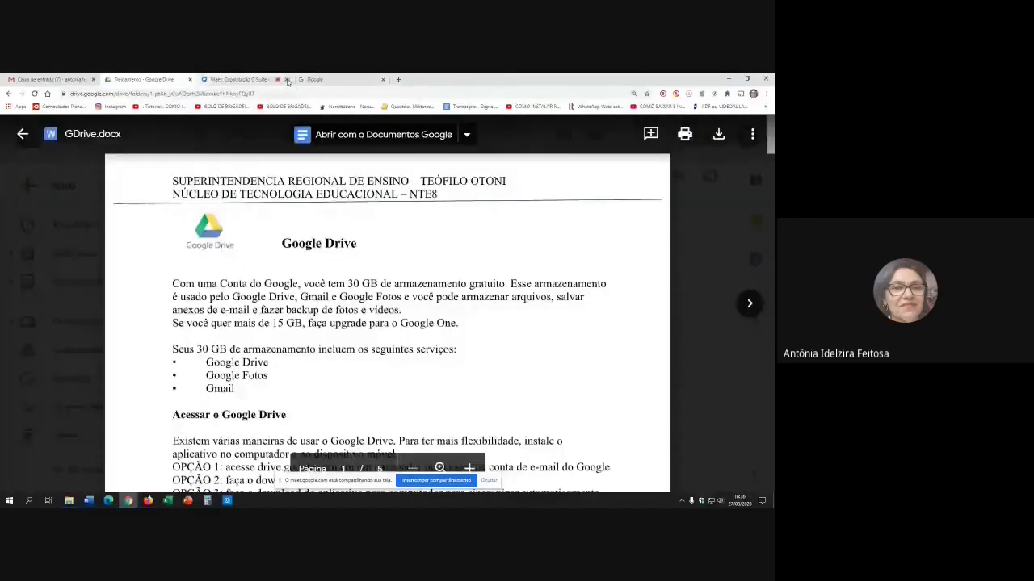
click(23, 135)
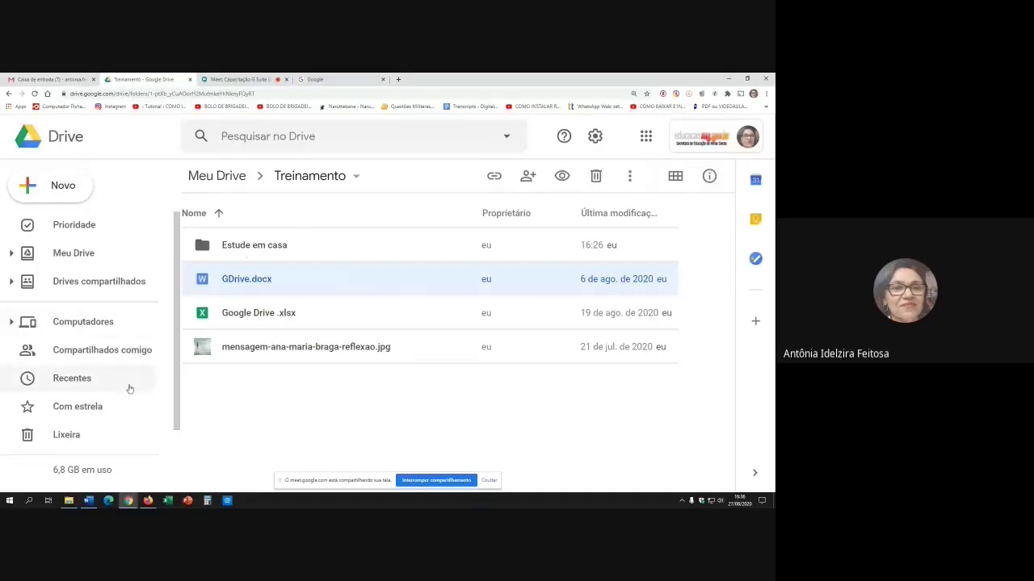
- Expand the Meu Drive folder tree and try to move mensagem-ana-maria-braga-reflexao.jpg onto one of its folders
click(284, 353)
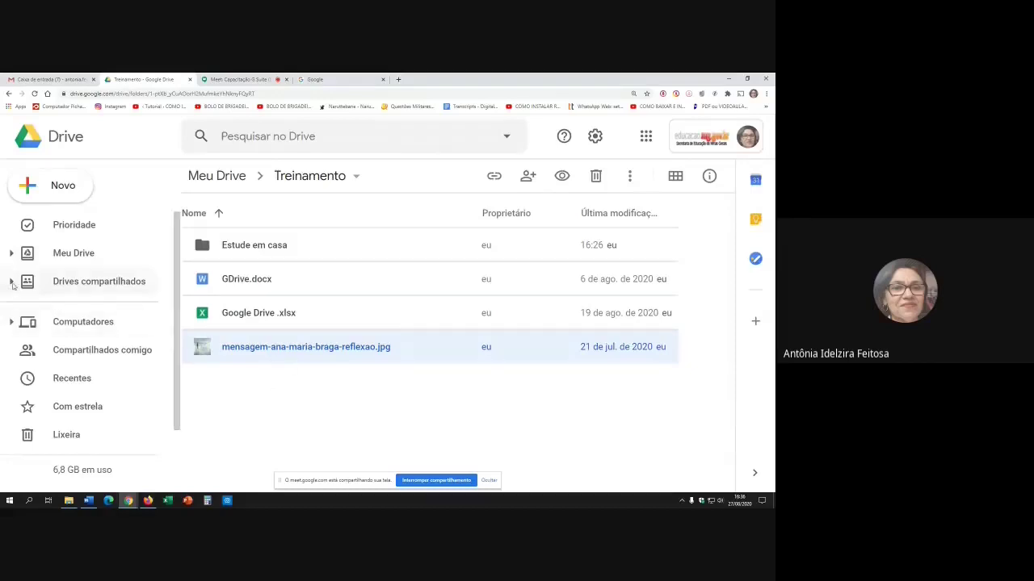
click(12, 256)
click(11, 253)
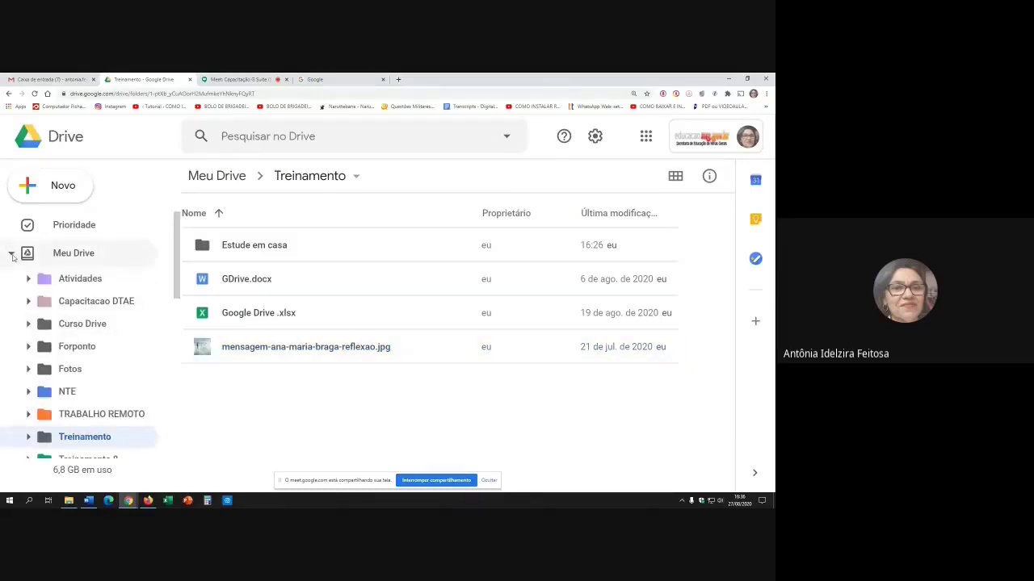
click(315, 353)
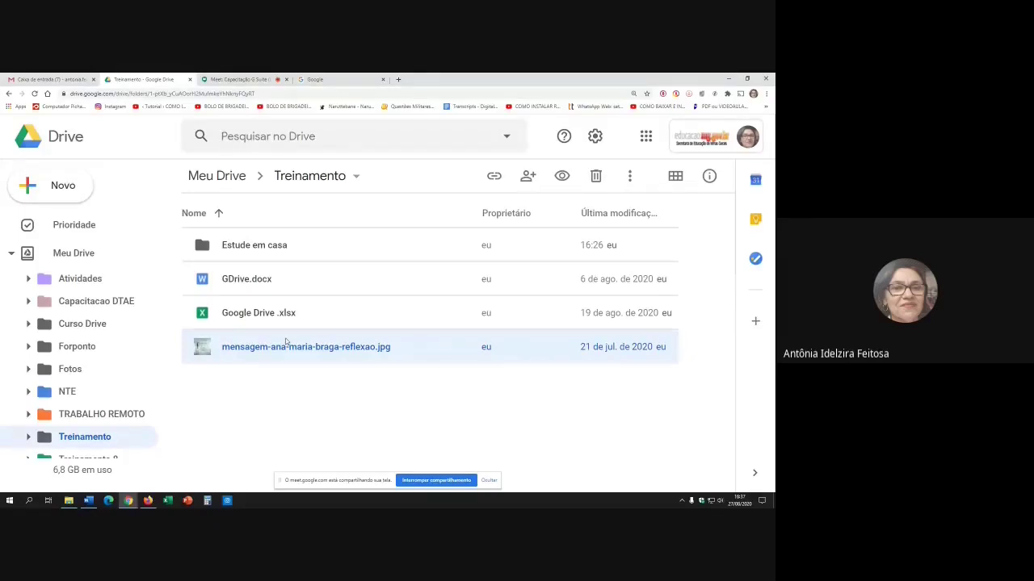
drag(285, 341, 226, 352)
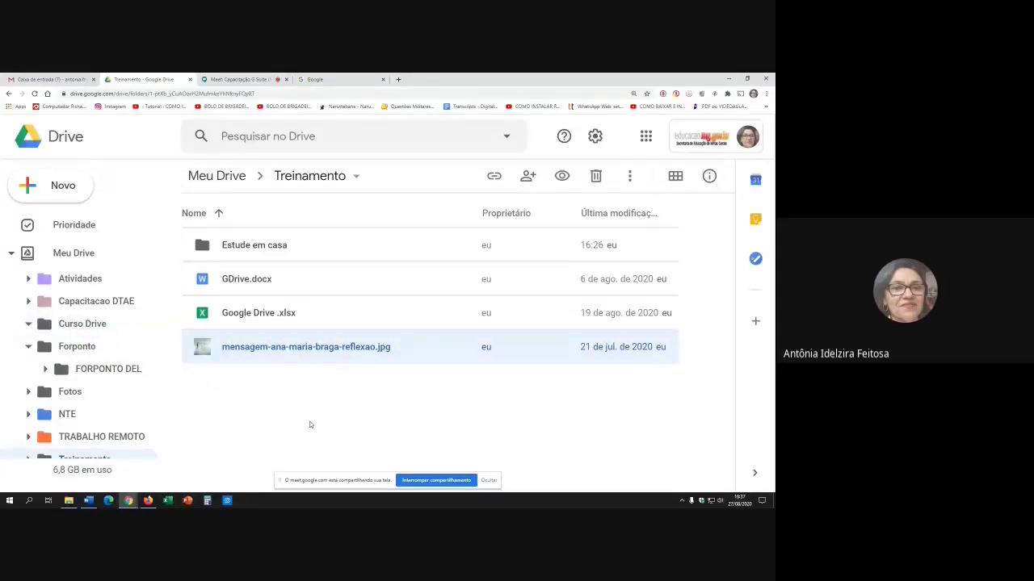
right_click(348, 345)
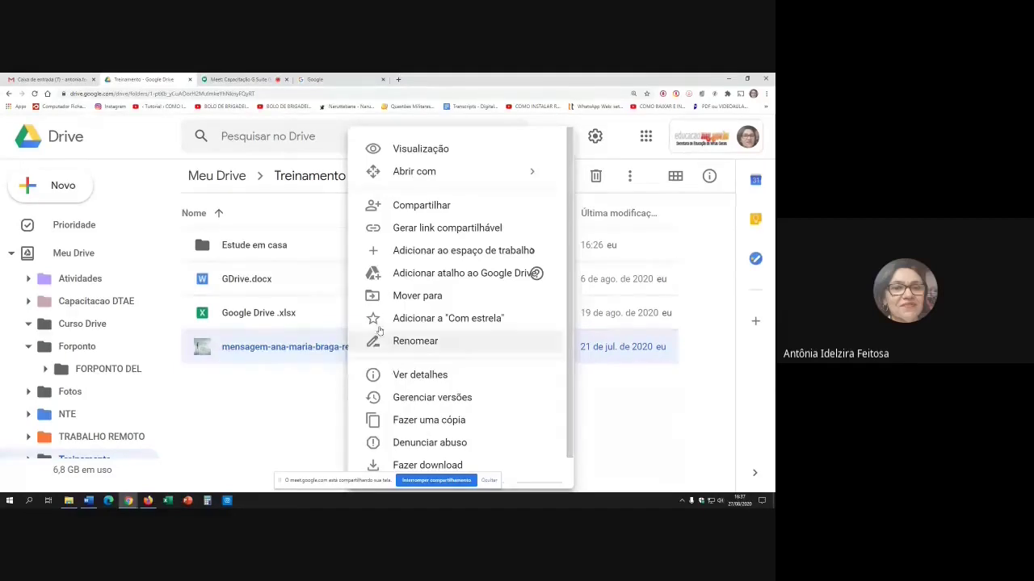
click(415, 296)
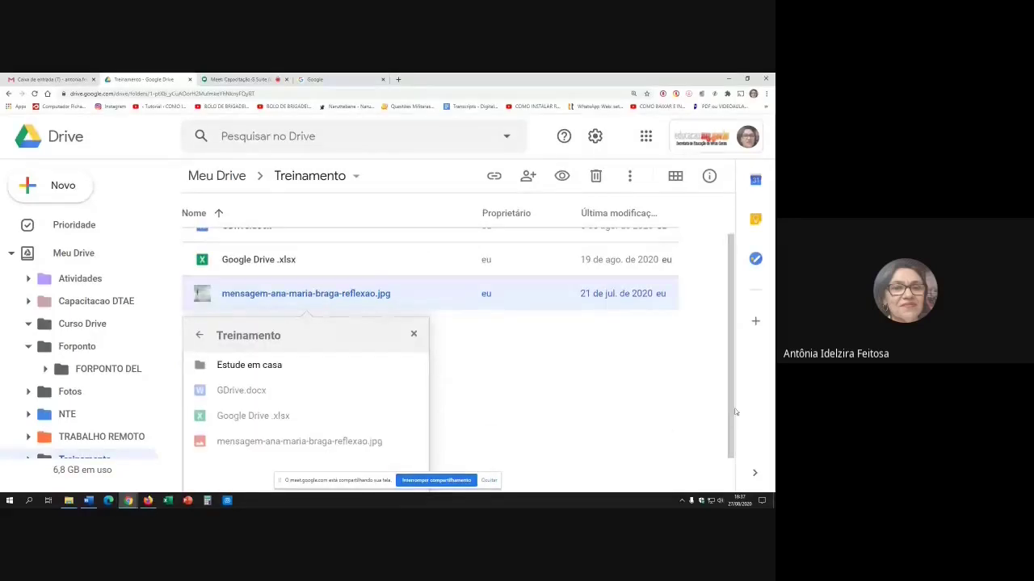
key(Escape)
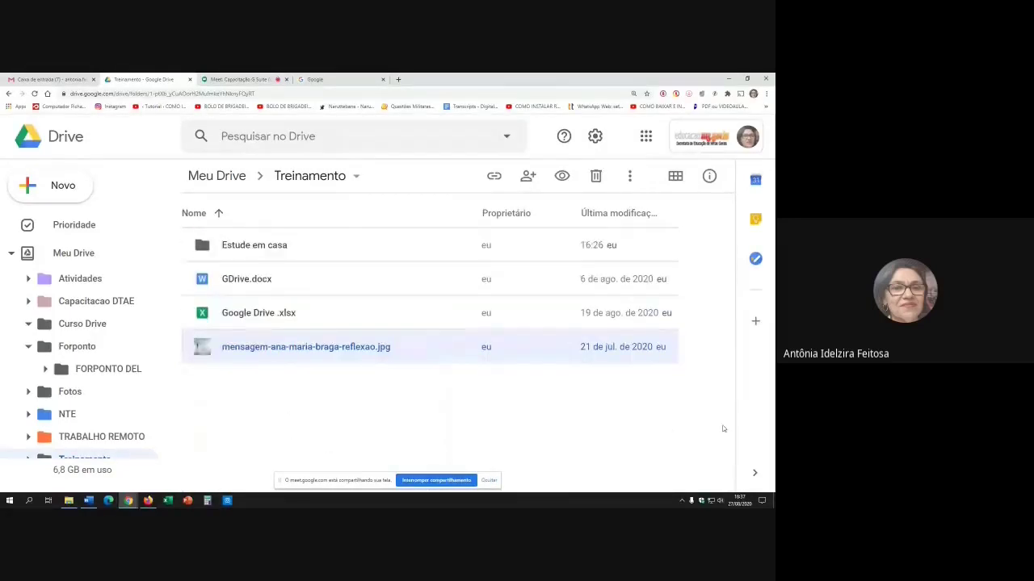
- Move mensagem-ana-maria-braga-reflexao.jpg from the Treinamento folder to the Treinamento 8 folder in Meu Drive
right_click(315, 349)
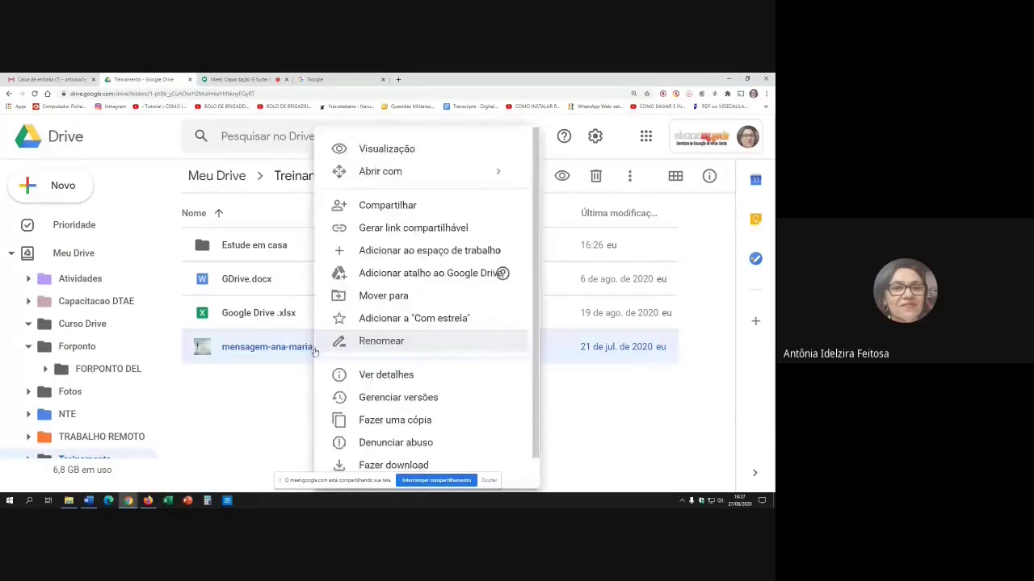
click(378, 296)
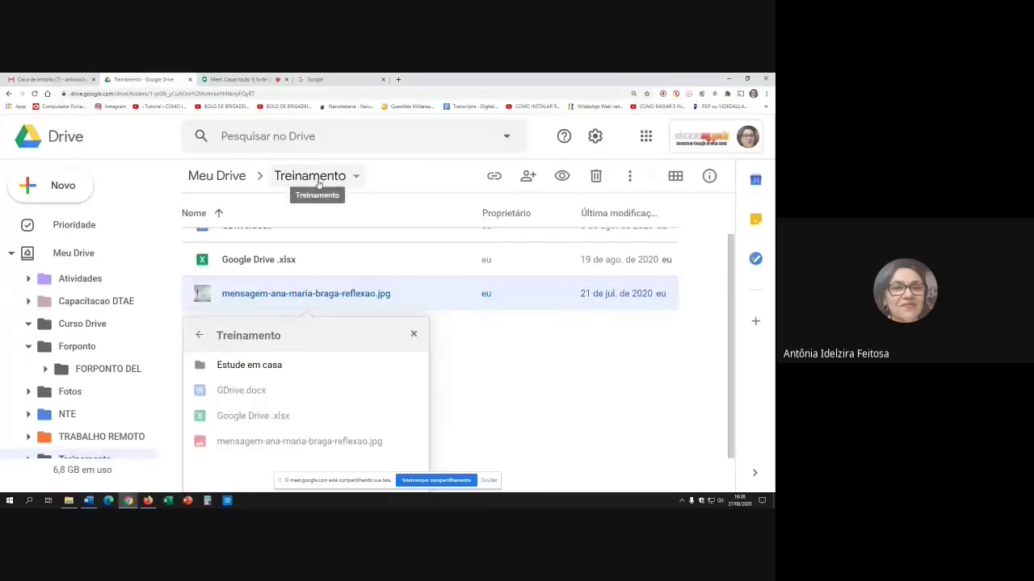
click(198, 337)
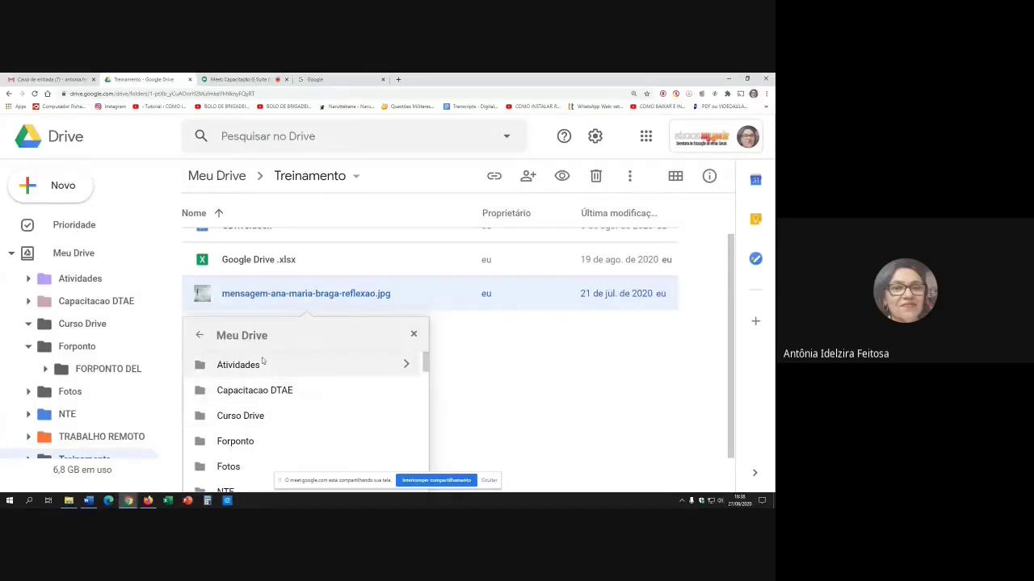
scroll(263, 368, down, 6)
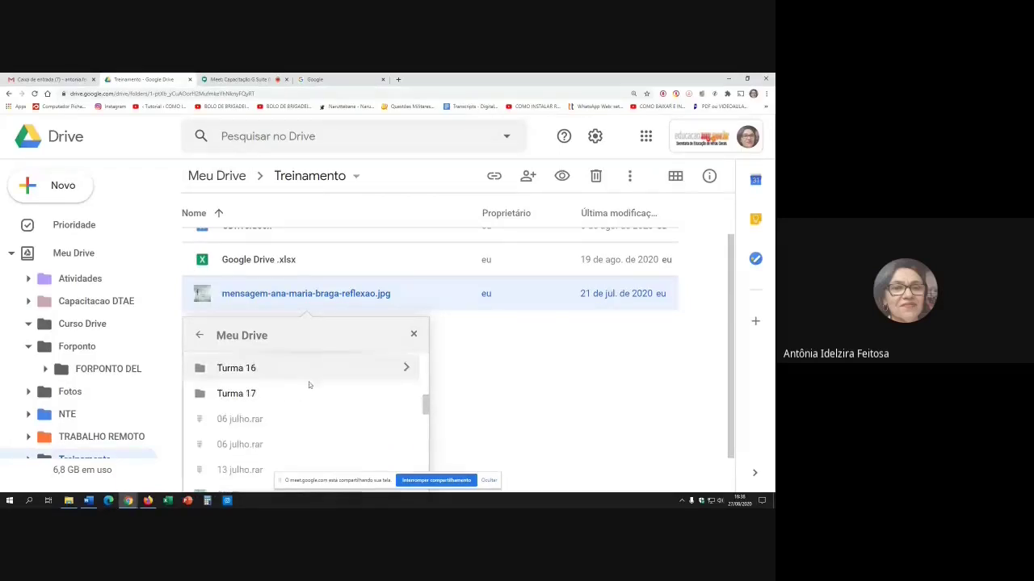
scroll(309, 386, down, 10)
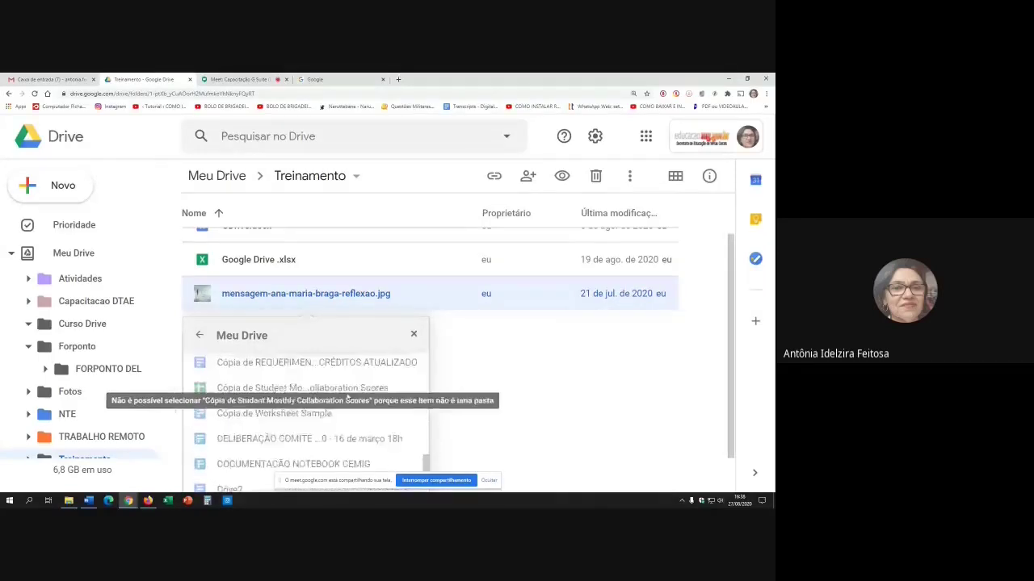
scroll(349, 402, down, 5)
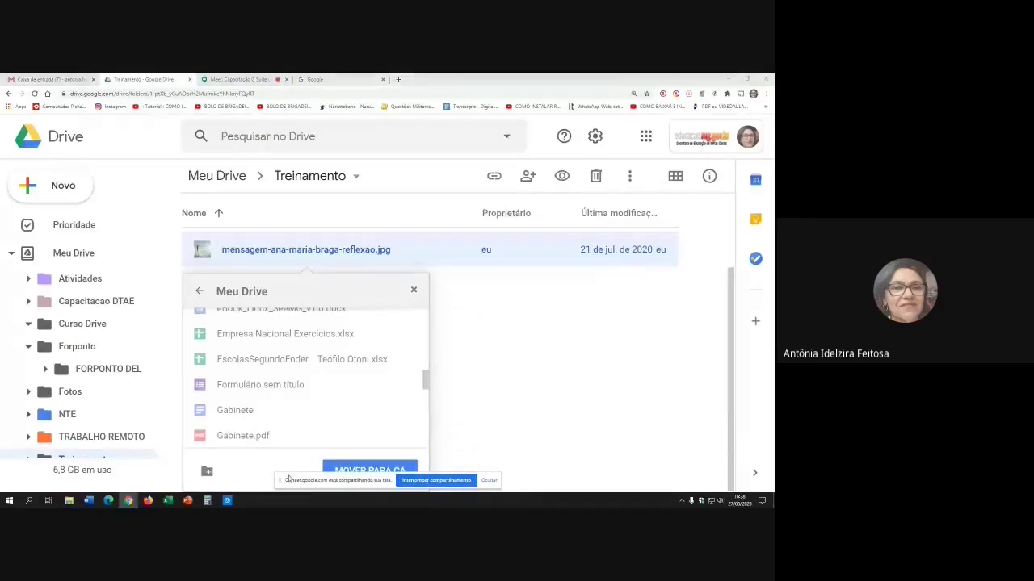
drag(288, 479, 460, 479)
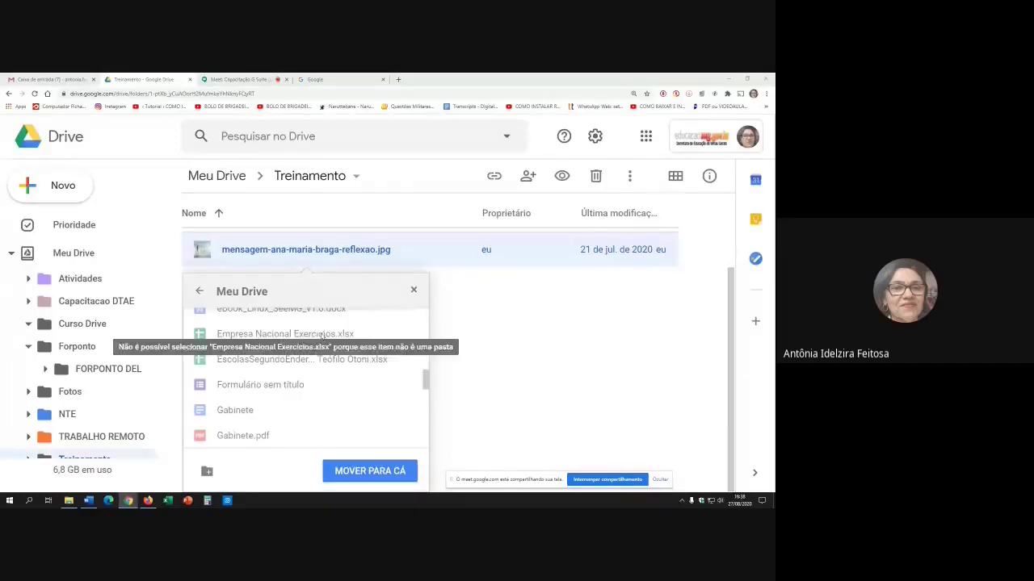
scroll(321, 338, up, 10)
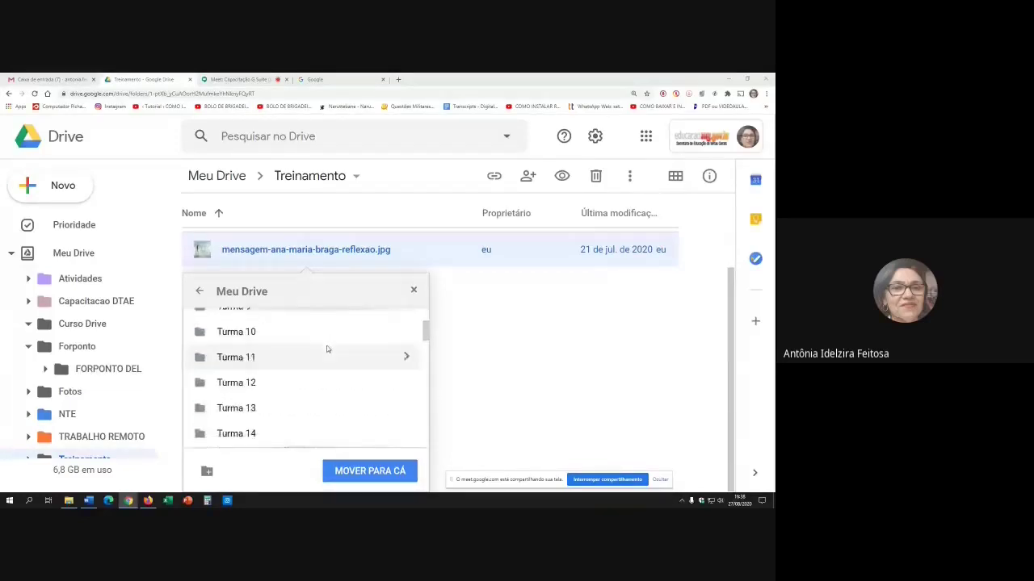
scroll(327, 349, up, 10)
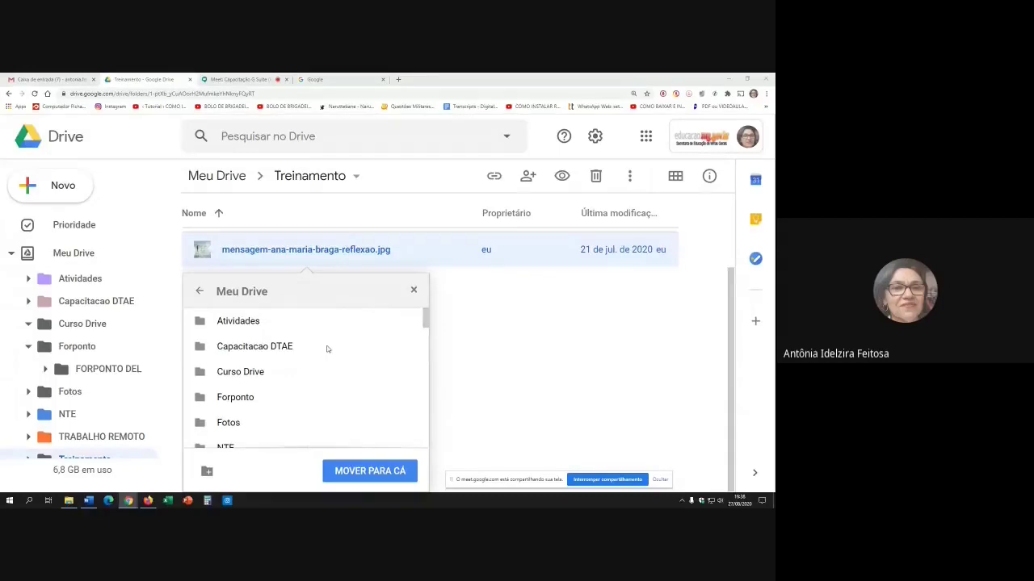
scroll(327, 349, down, 3)
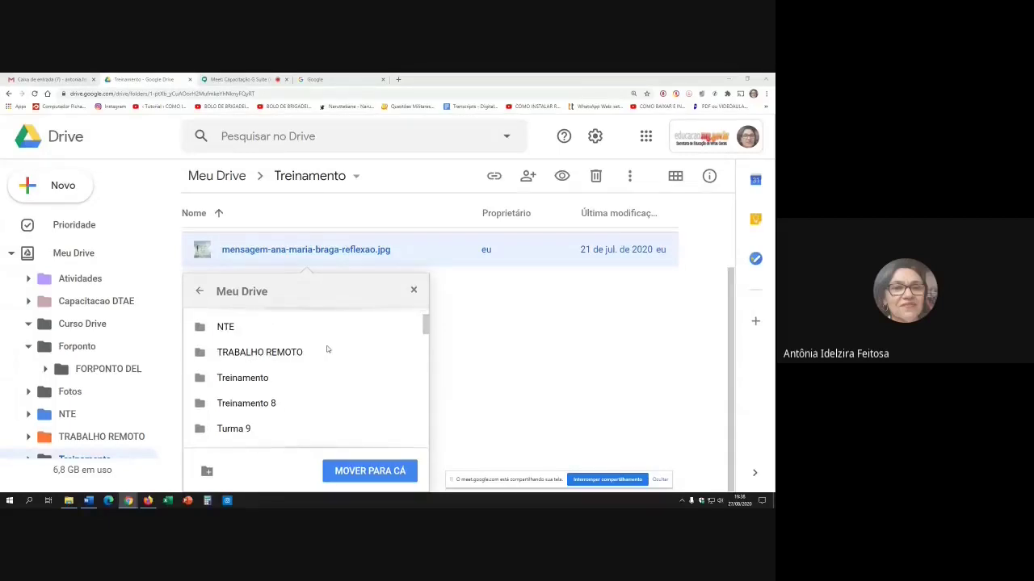
click(246, 406)
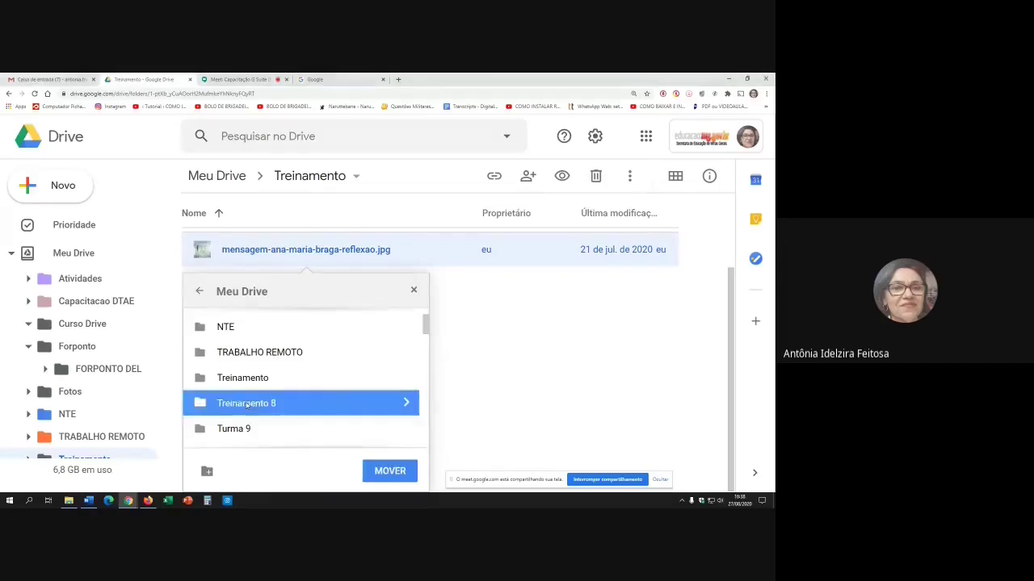
click(389, 473)
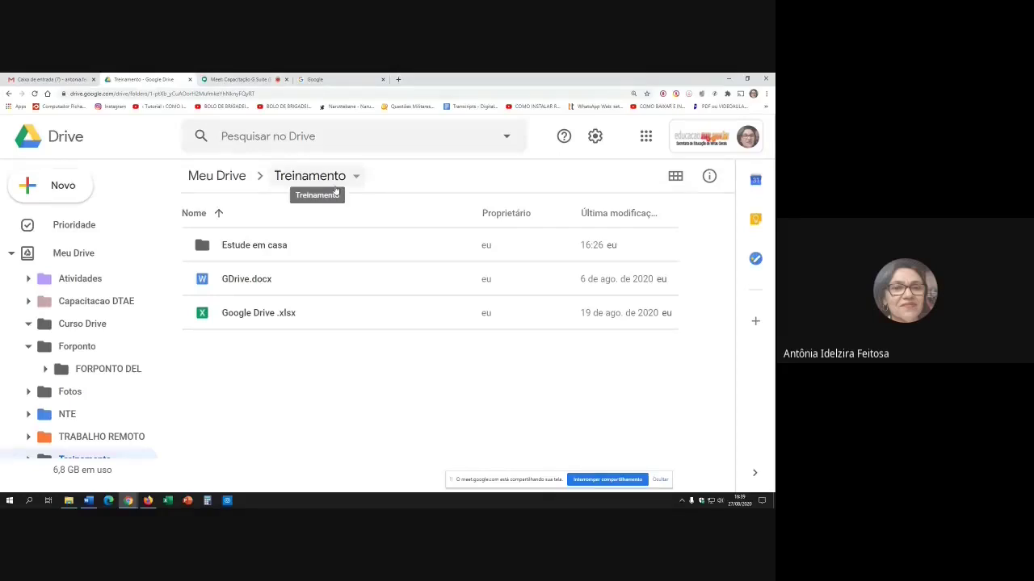
- Check the contents of the Treinamento 8 folder for the moved image and return to the Treinamento folder
scroll(93, 408, down, 2)
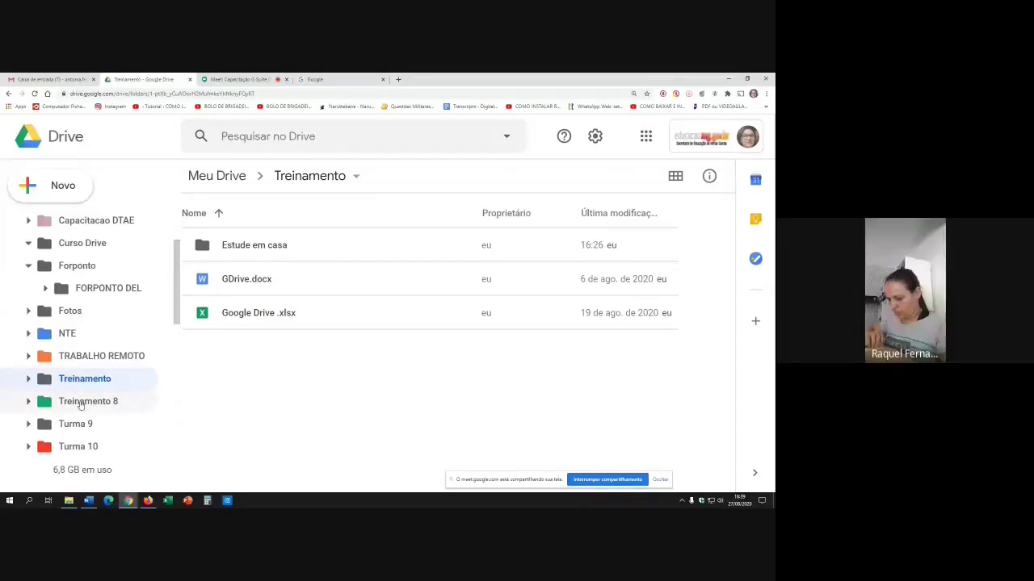
click(81, 403)
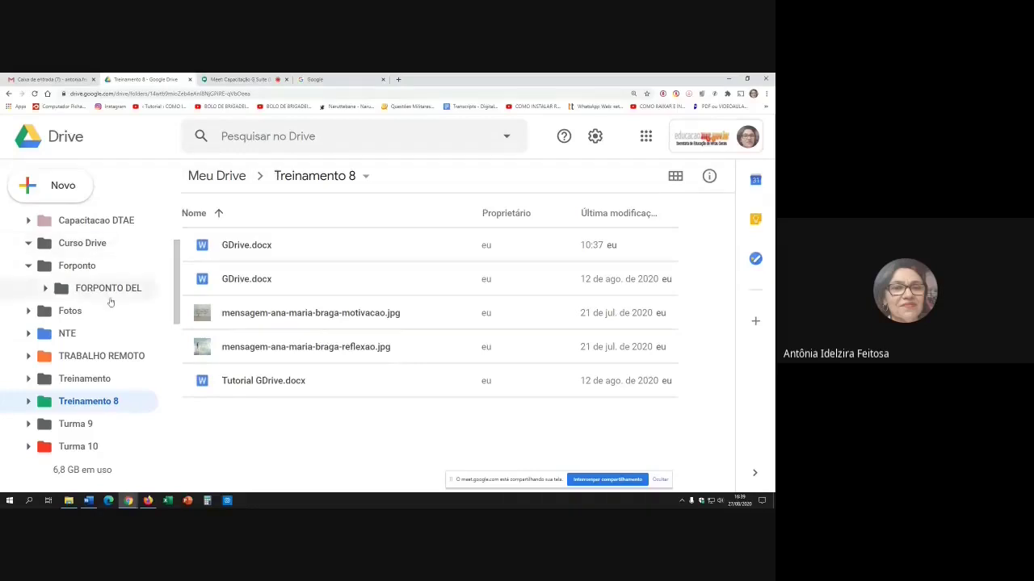
click(89, 379)
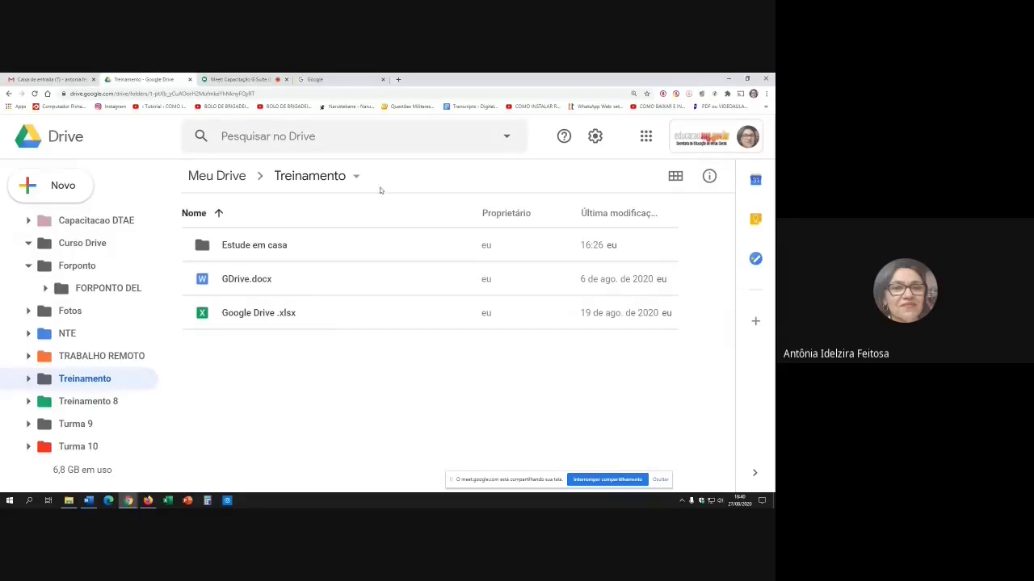
- Make a copy of Google Drive .xlsx in the Treinamento folder
click(265, 314)
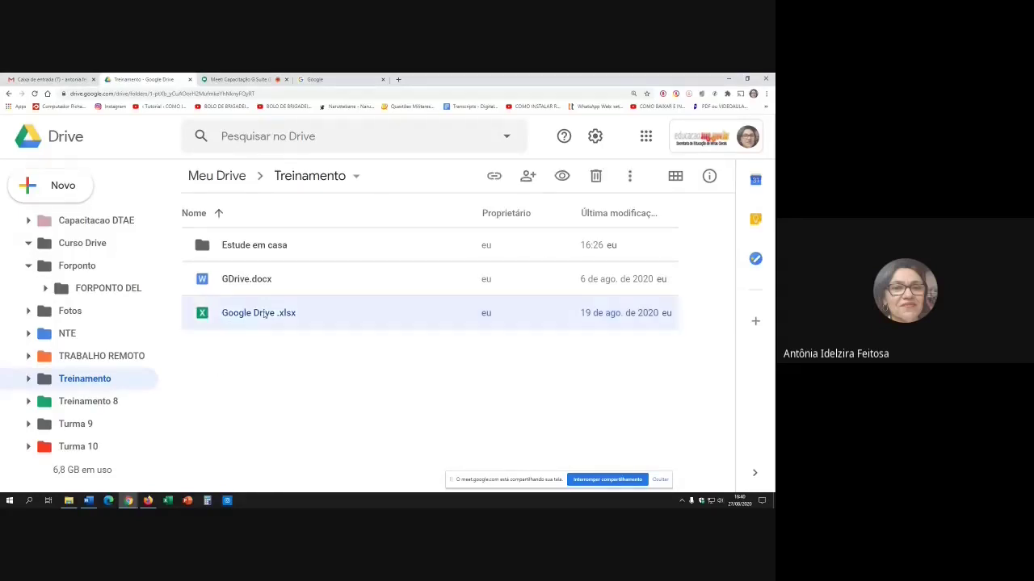
right_click(318, 316)
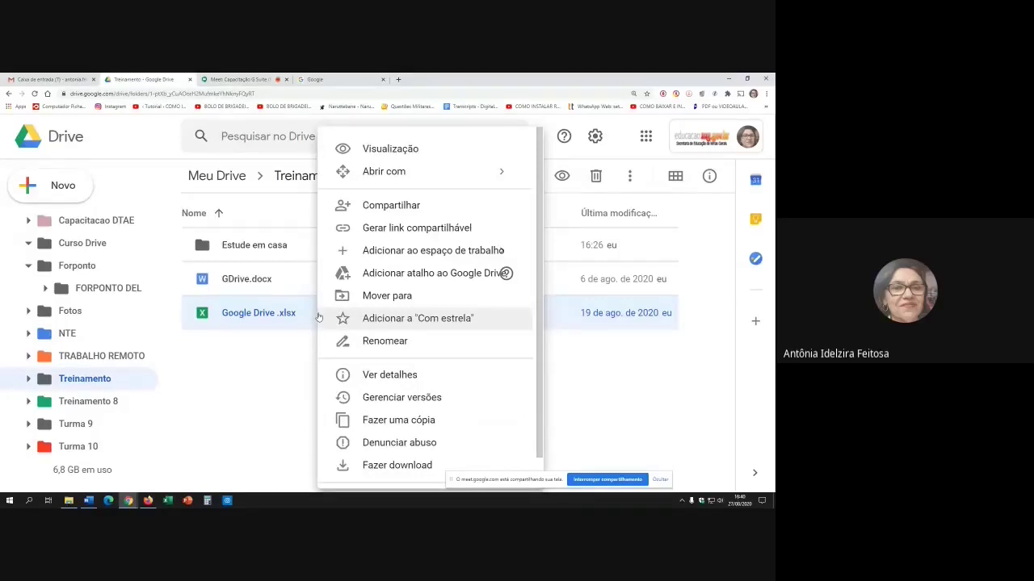
click(381, 425)
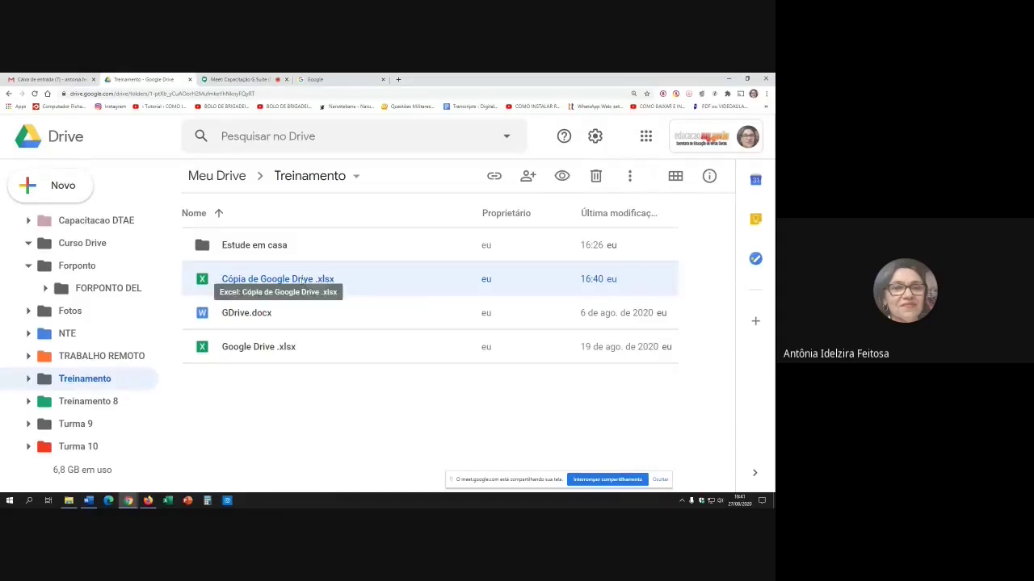
right_click(302, 280)
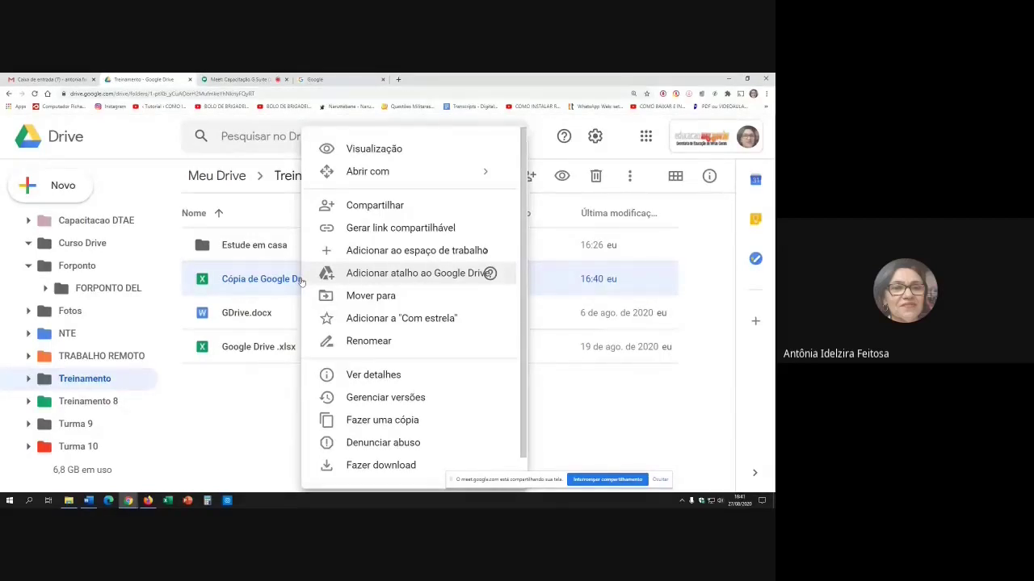
click(358, 343)
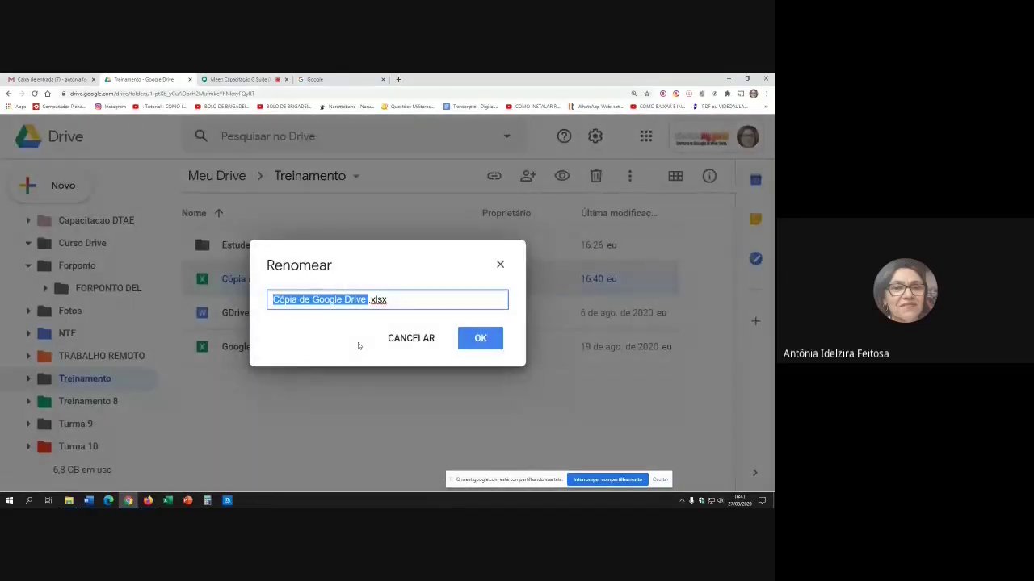
click(414, 342)
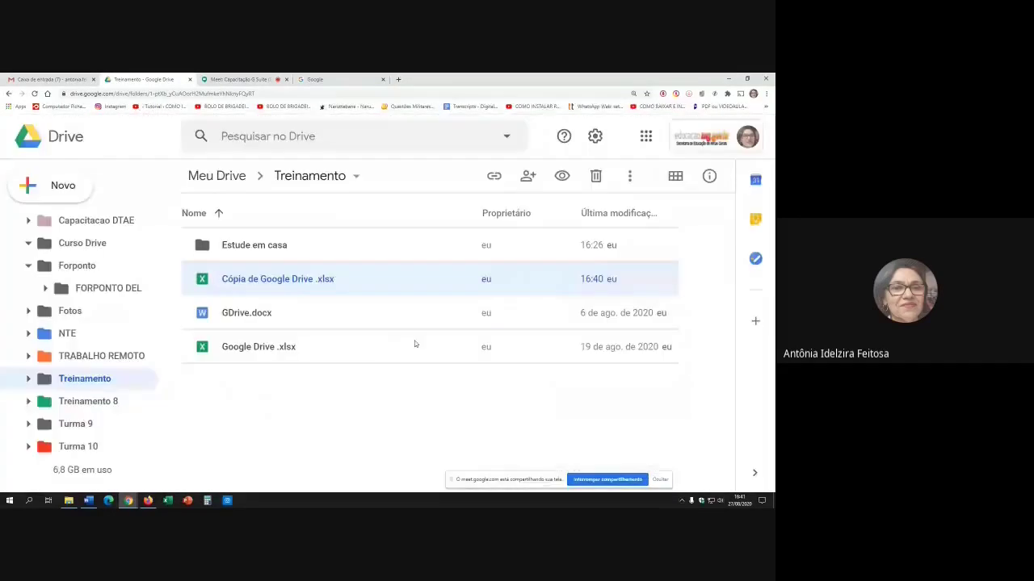
- Rename the copied spreadsheet Cópia de Google Drive .xlsx as Tutorial Google Drive .xlsx
right_click(313, 279)
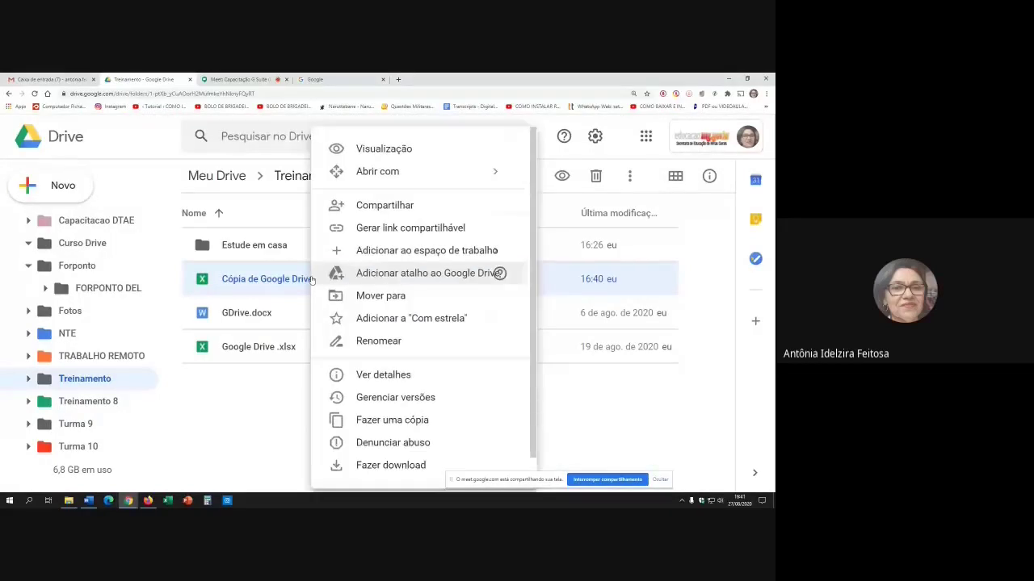
click(367, 343)
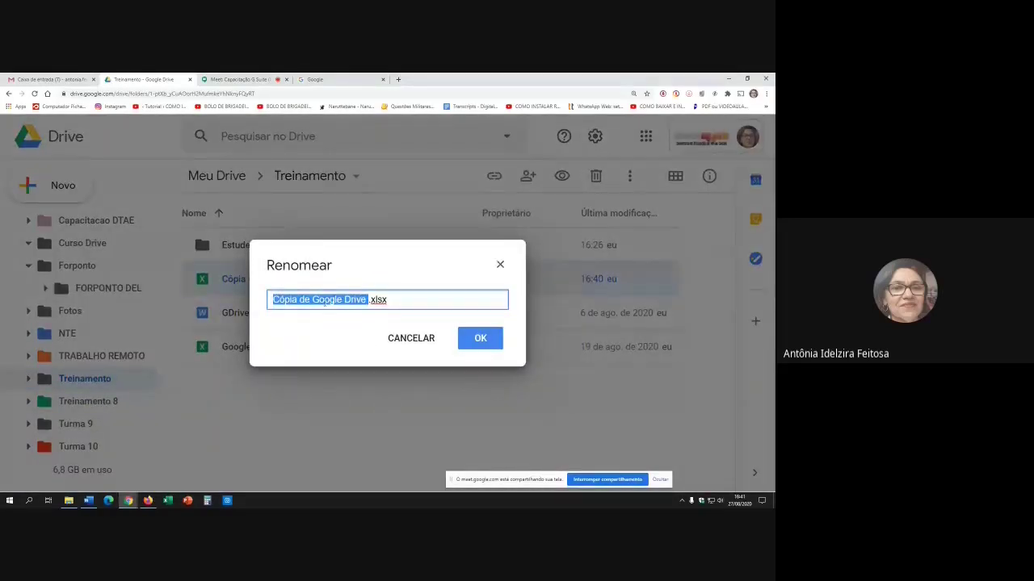
click(311, 299)
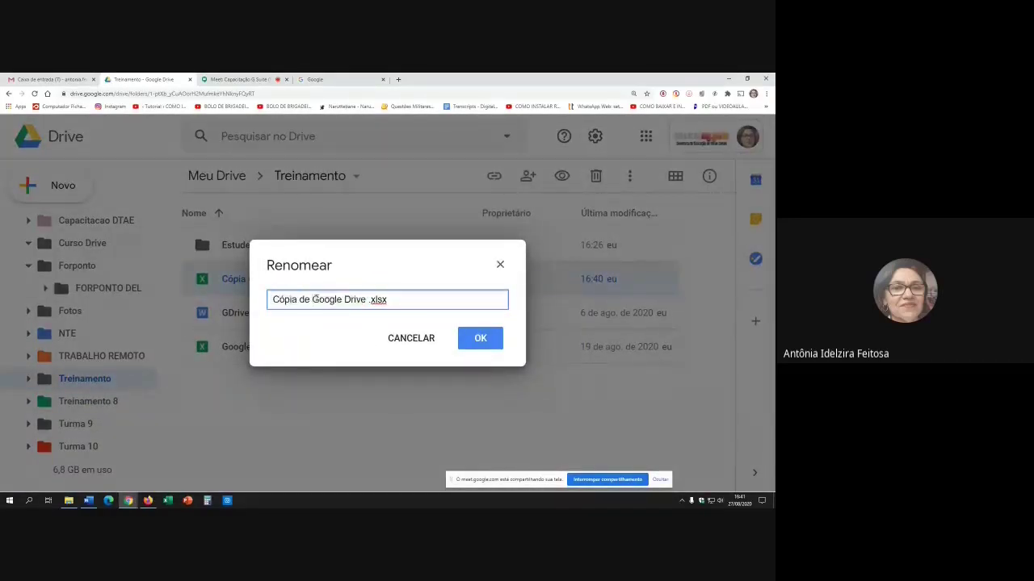
drag(313, 300, 270, 300)
text(T)
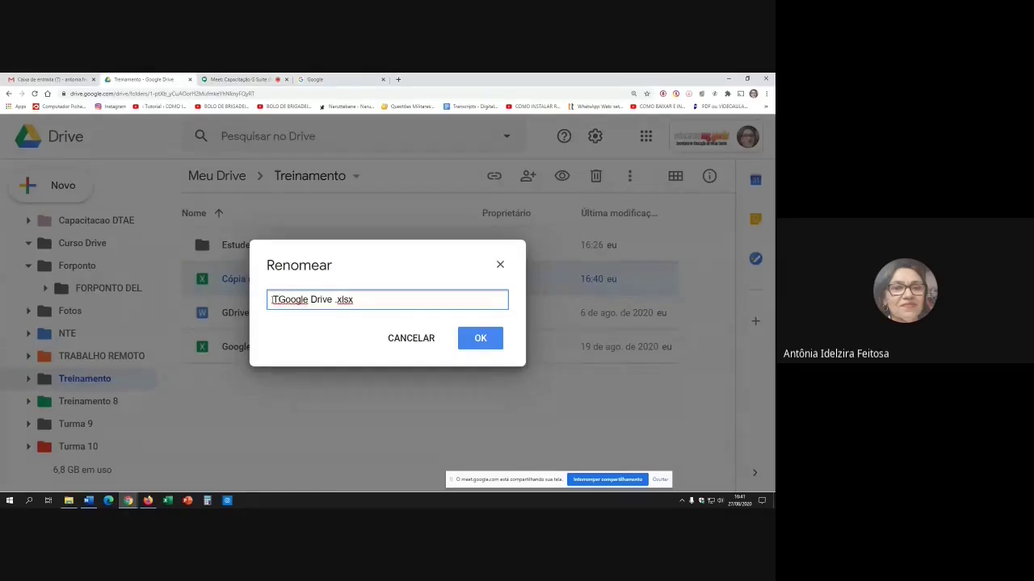
text(uto)
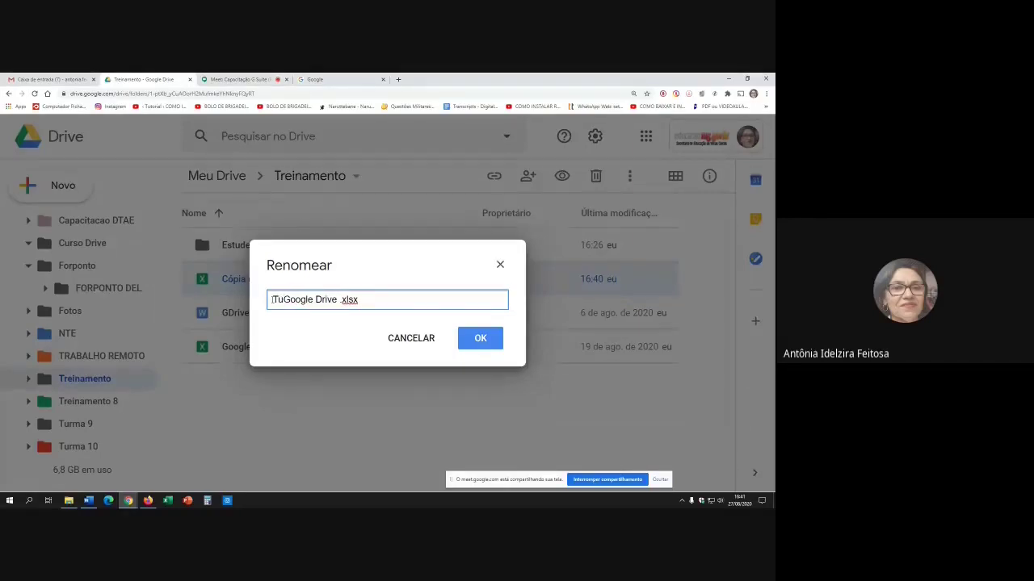
text(rial)
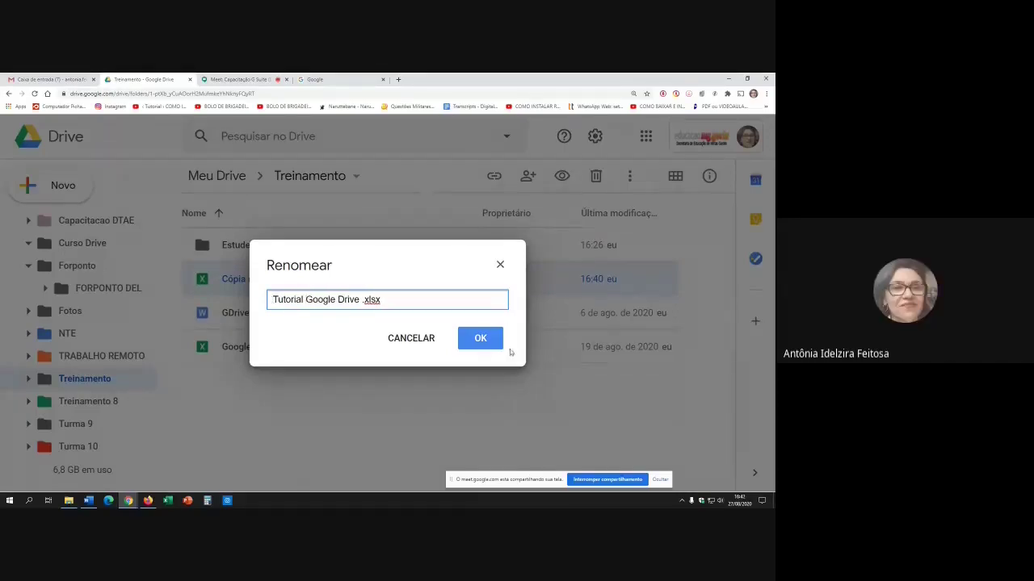
click(479, 340)
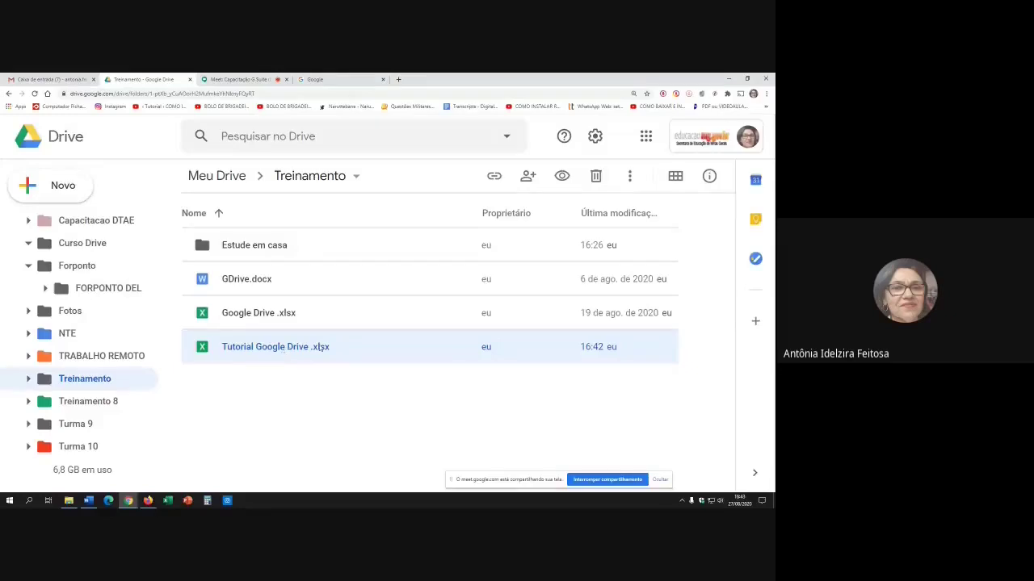
- Remove Tutorial Google Drive .xlsx from the Treinamento folder
right_click(344, 346)
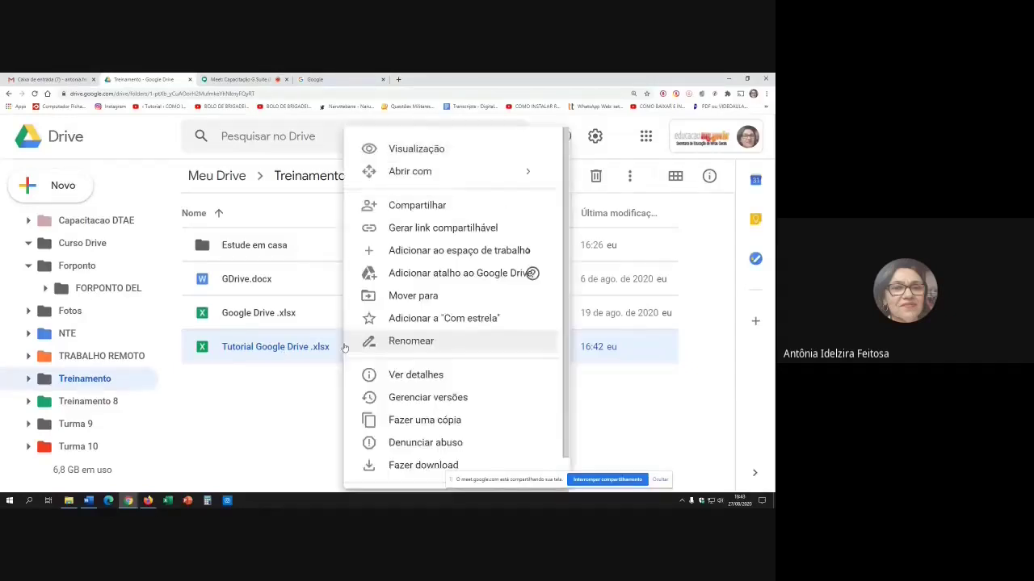
scroll(404, 432, down, 1)
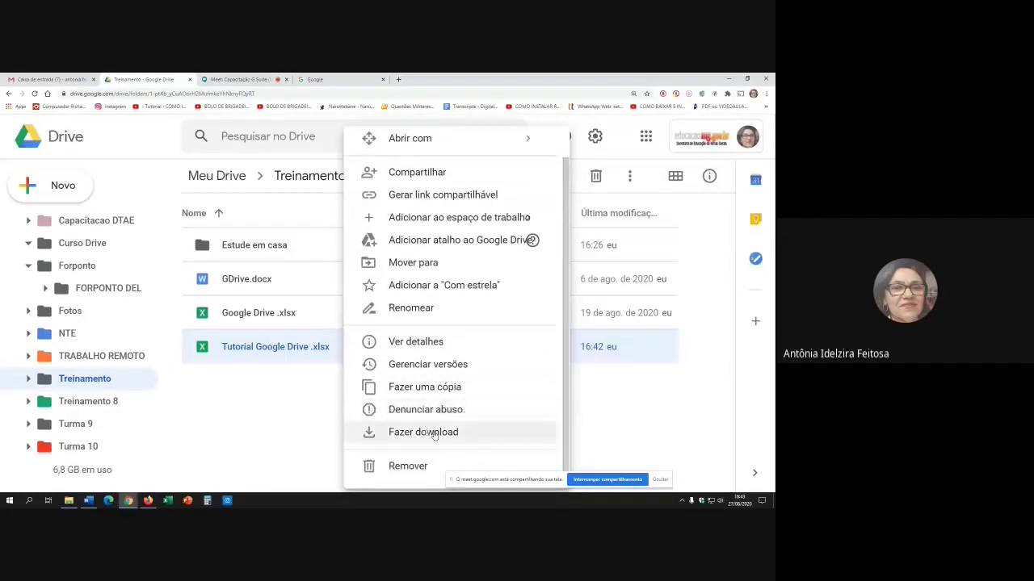
click(409, 473)
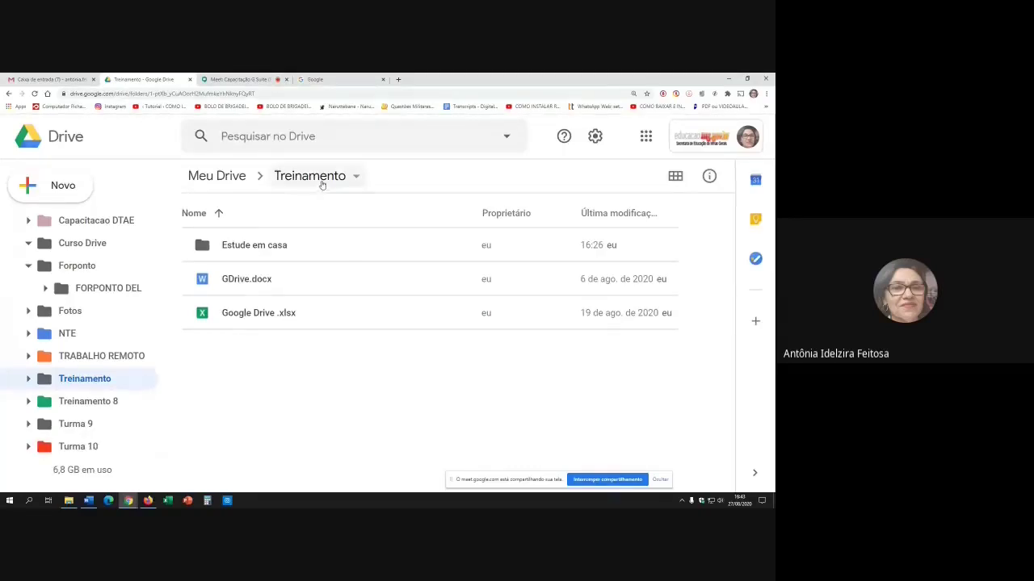
- Open the Lixeira and restore Tutorial Google Drive .xlsx from it
scroll(147, 403, down, 3)
scroll(148, 403, down, 4)
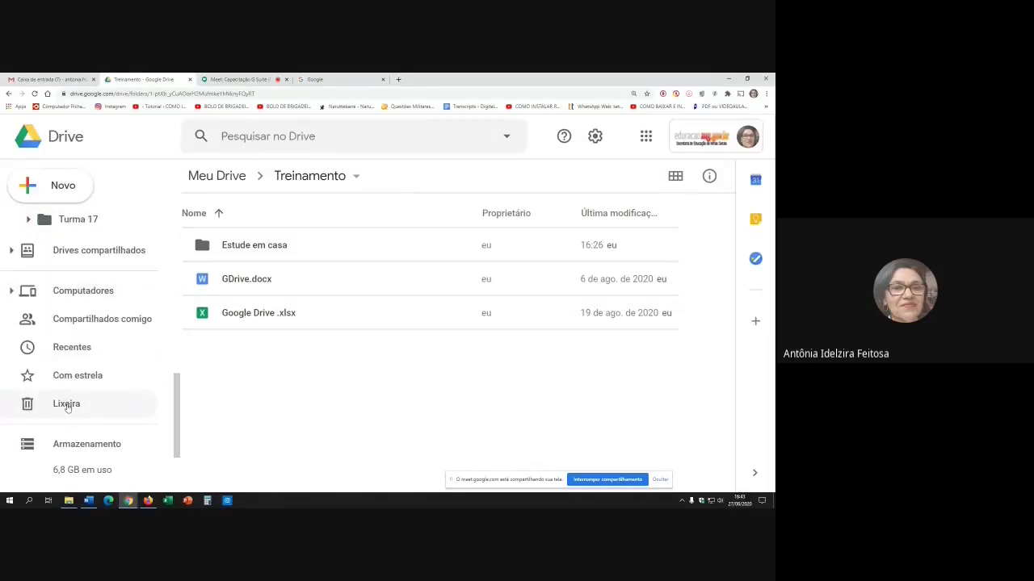
click(67, 406)
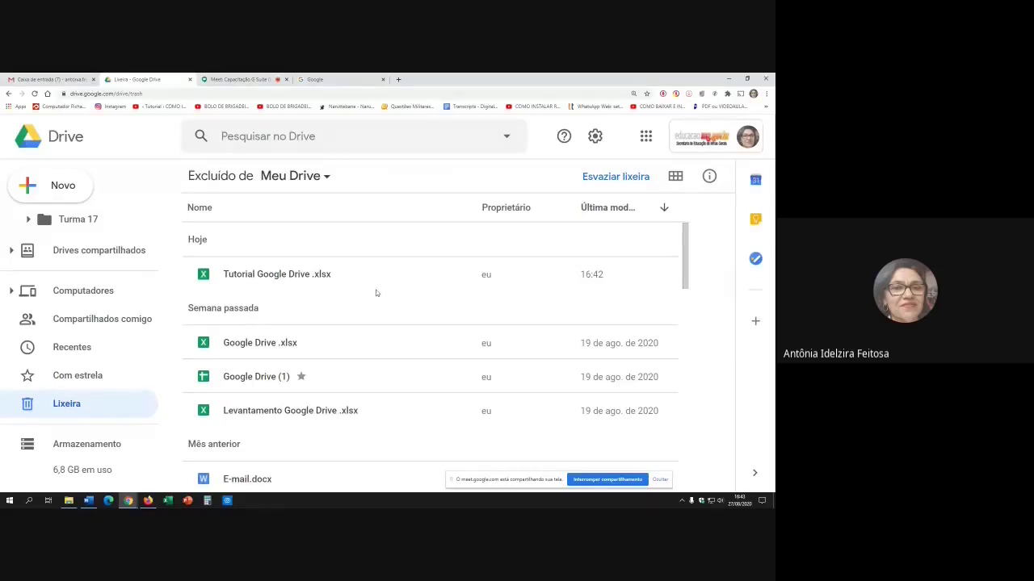
right_click(326, 276)
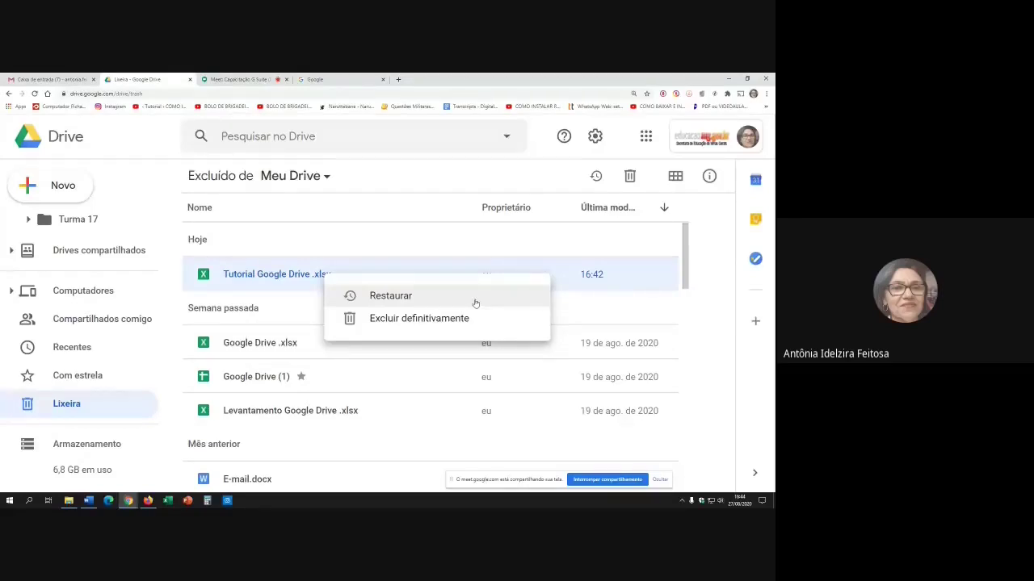
click(393, 299)
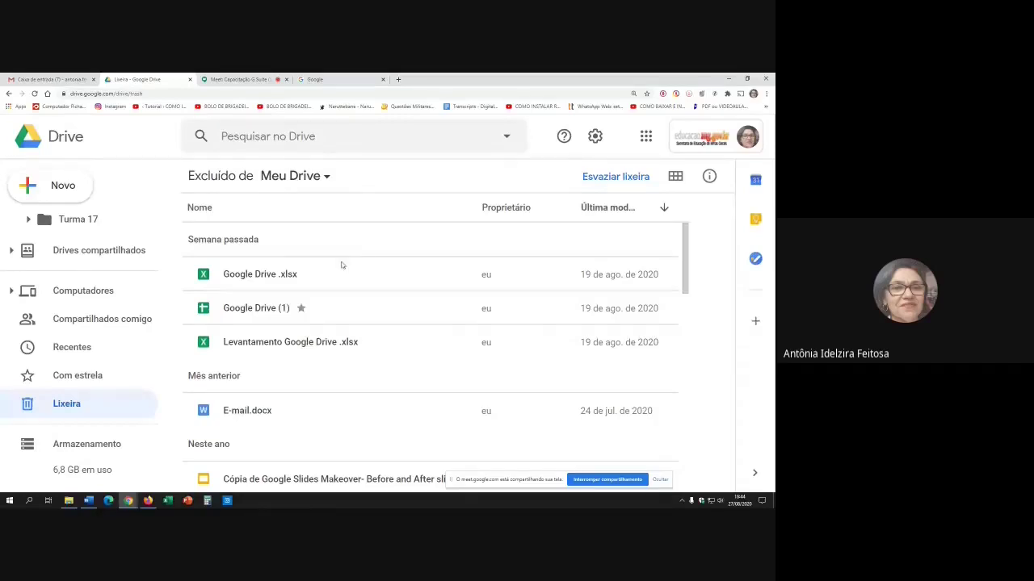
- Look through the deleted files and folders listed in the Lixeira
scroll(342, 284, down, 3)
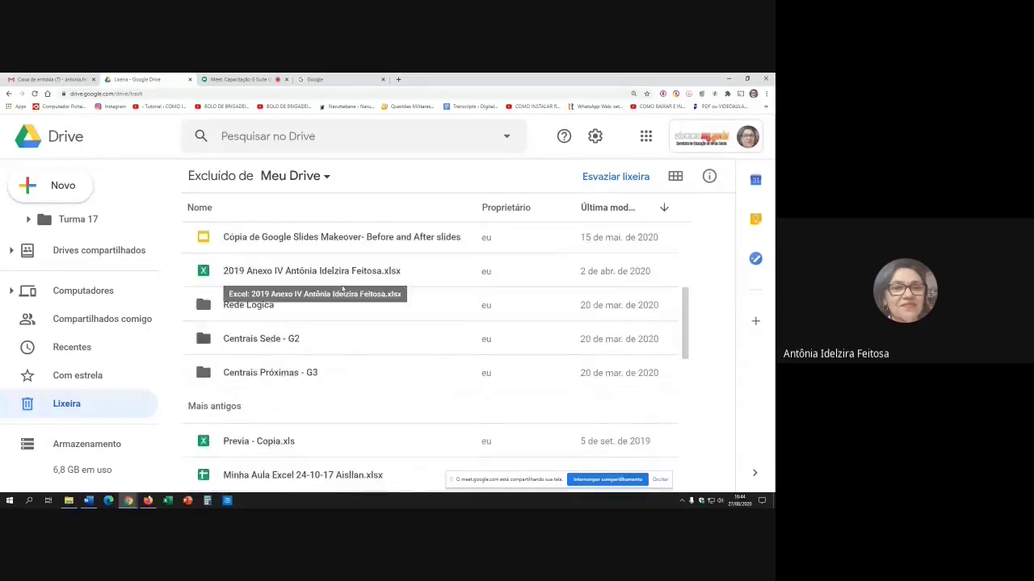
scroll(341, 289, down, 2)
scroll(343, 289, up, 5)
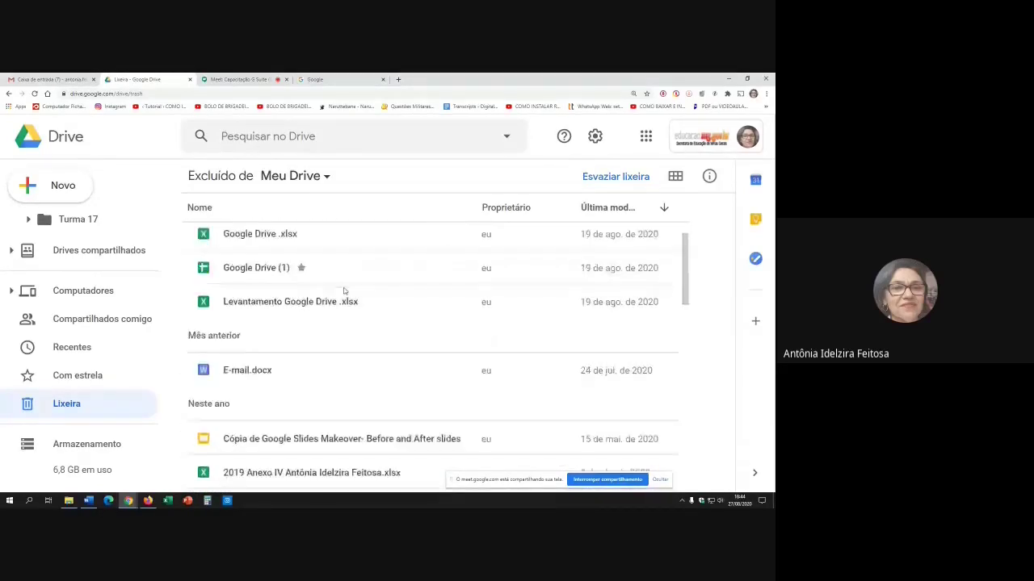
scroll(344, 289, up, 1)
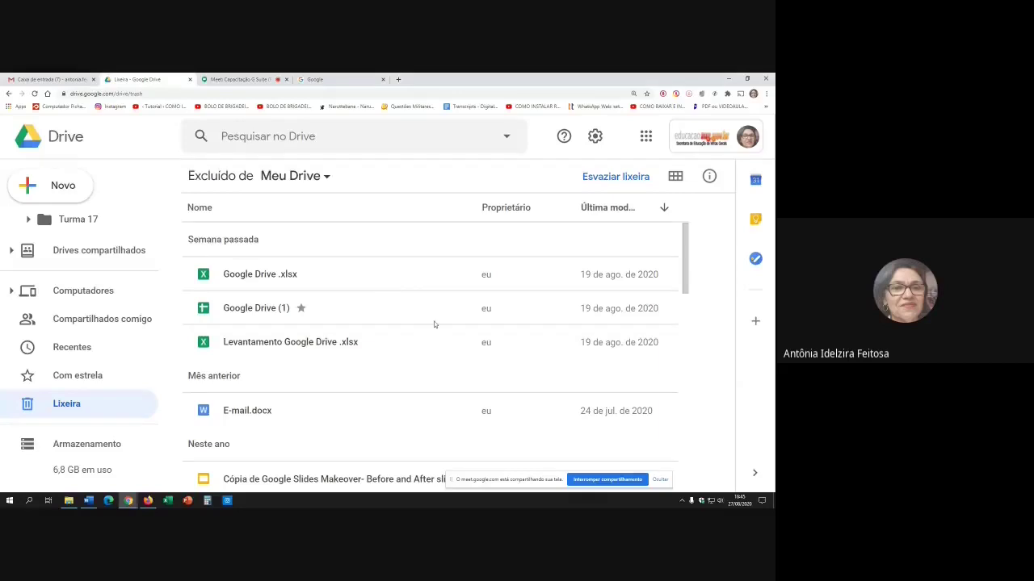
- Return to Meu Drive and open the Treinamento folder
scroll(142, 347, up, 10)
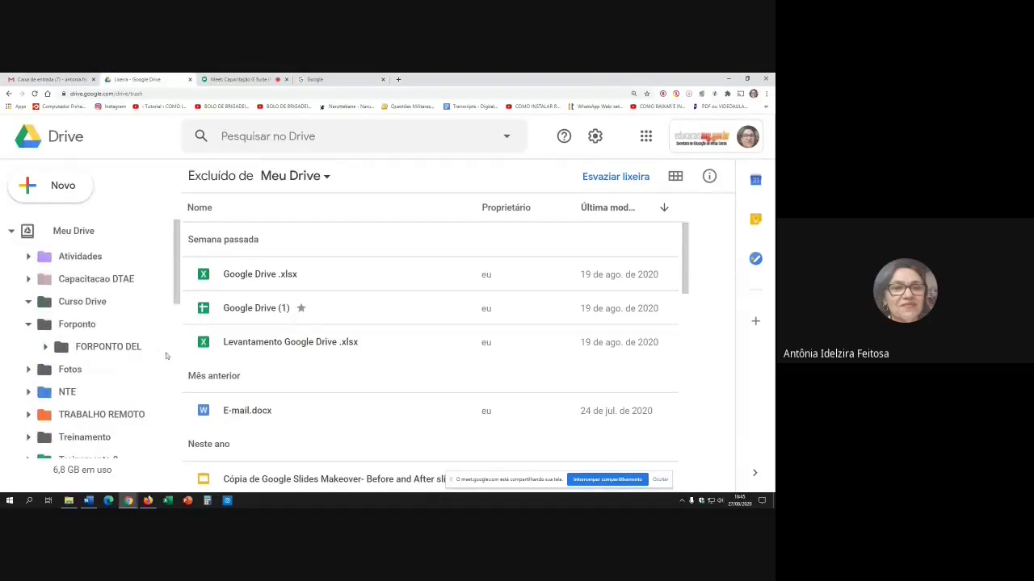
scroll(166, 356, down, 10)
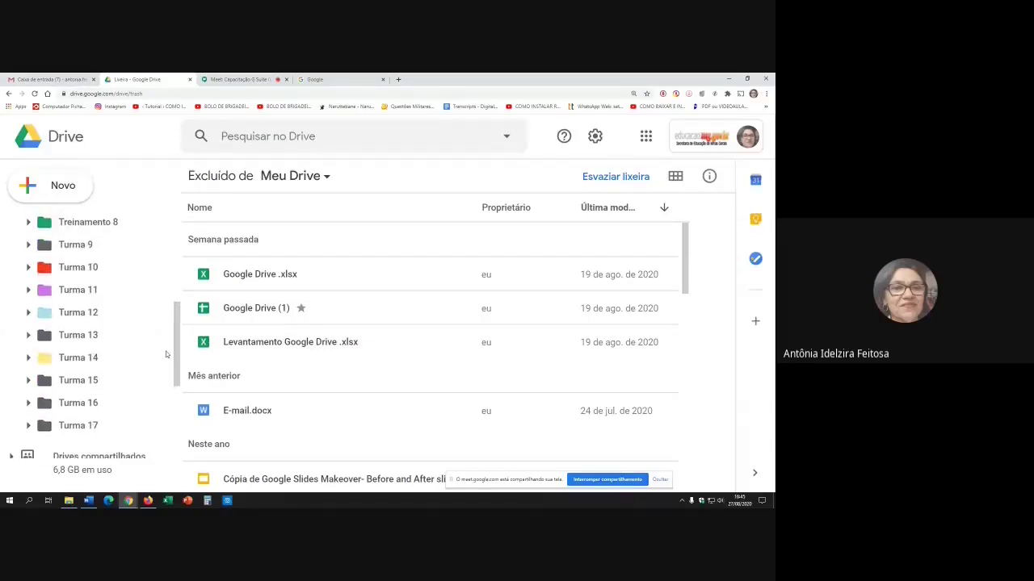
scroll(166, 354, up, 10)
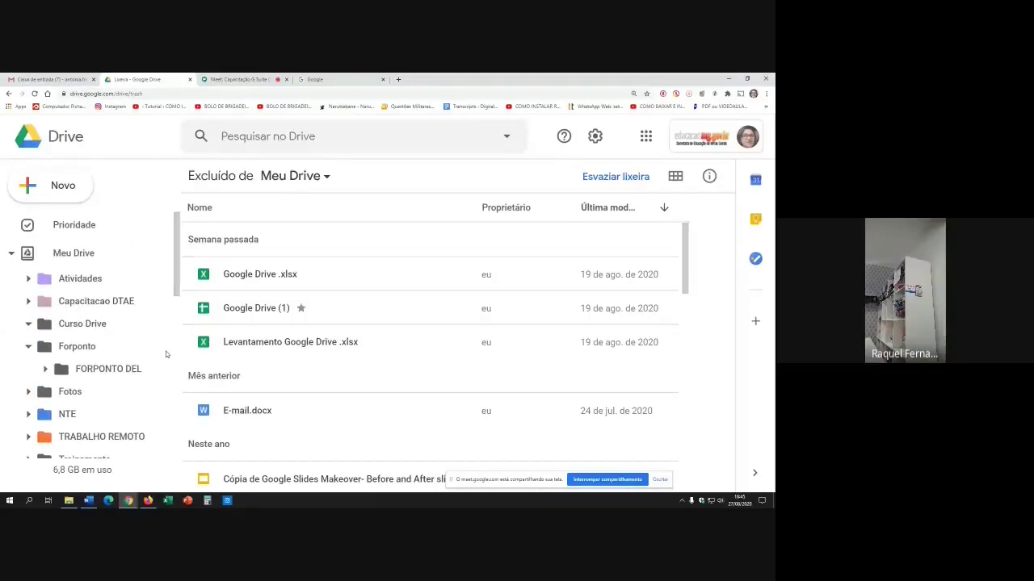
click(75, 253)
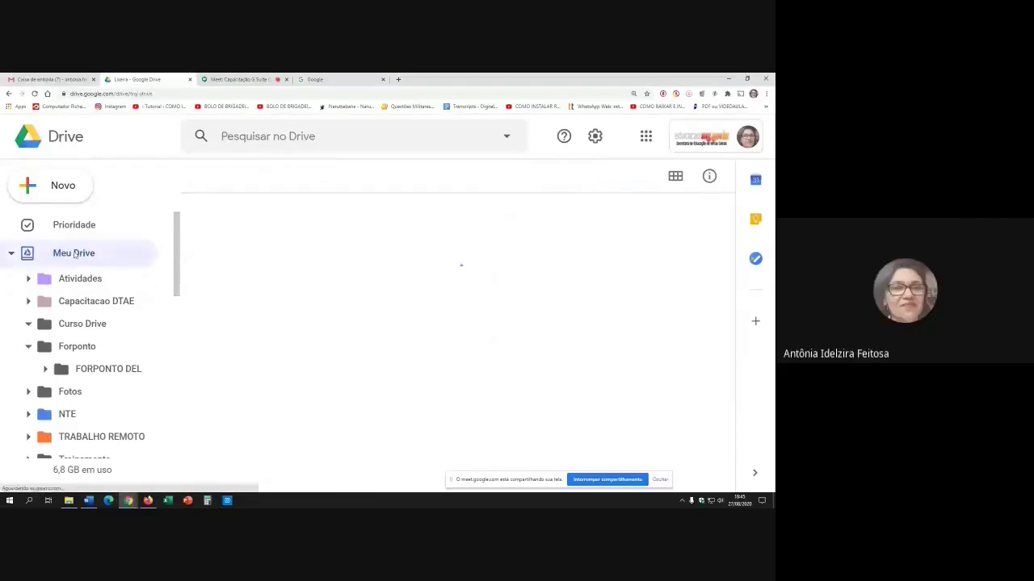
scroll(393, 441, down, 3)
scroll(394, 441, down, 10)
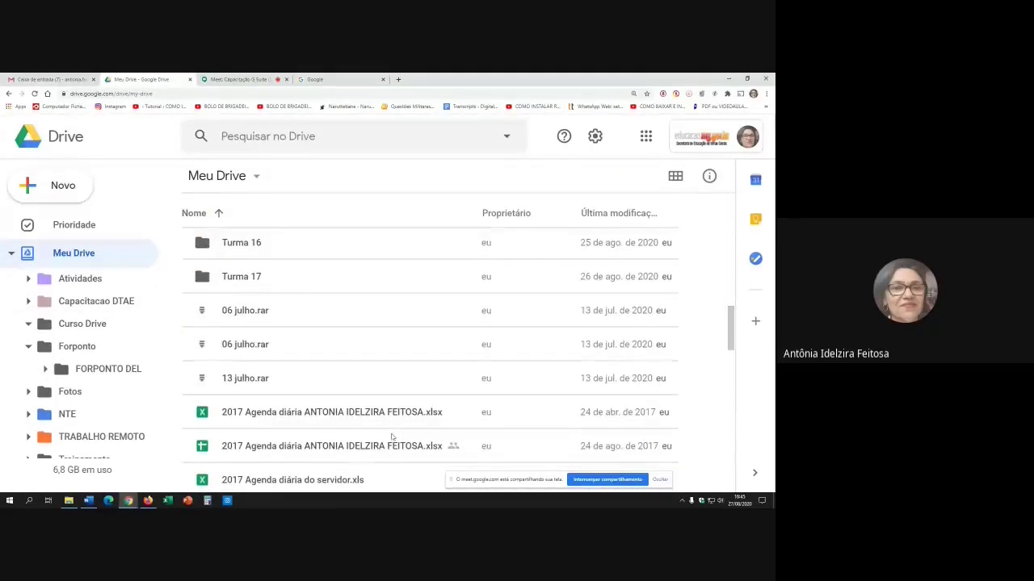
scroll(388, 432, up, 4)
scroll(383, 426, up, 2)
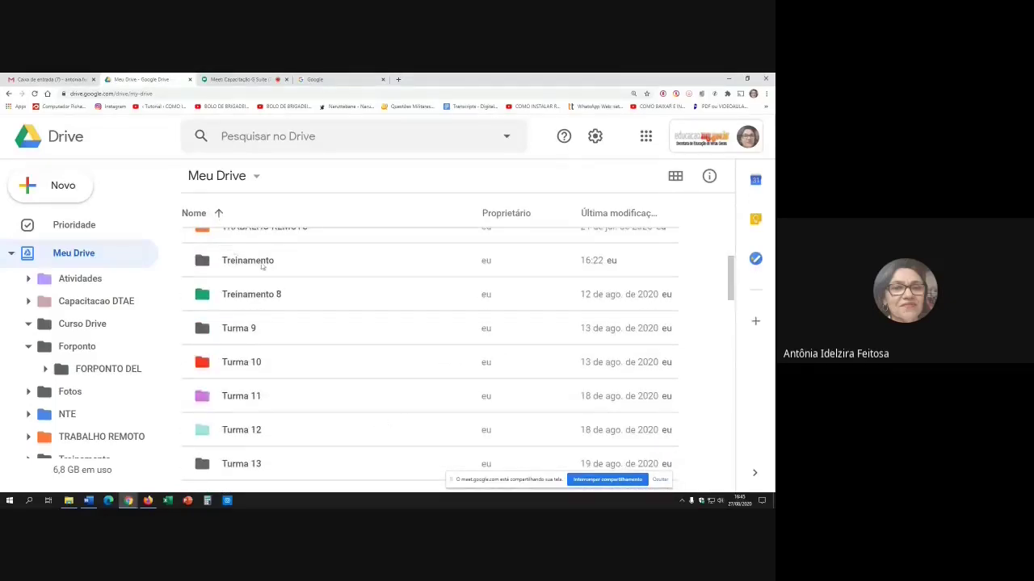
double_click(261, 261)
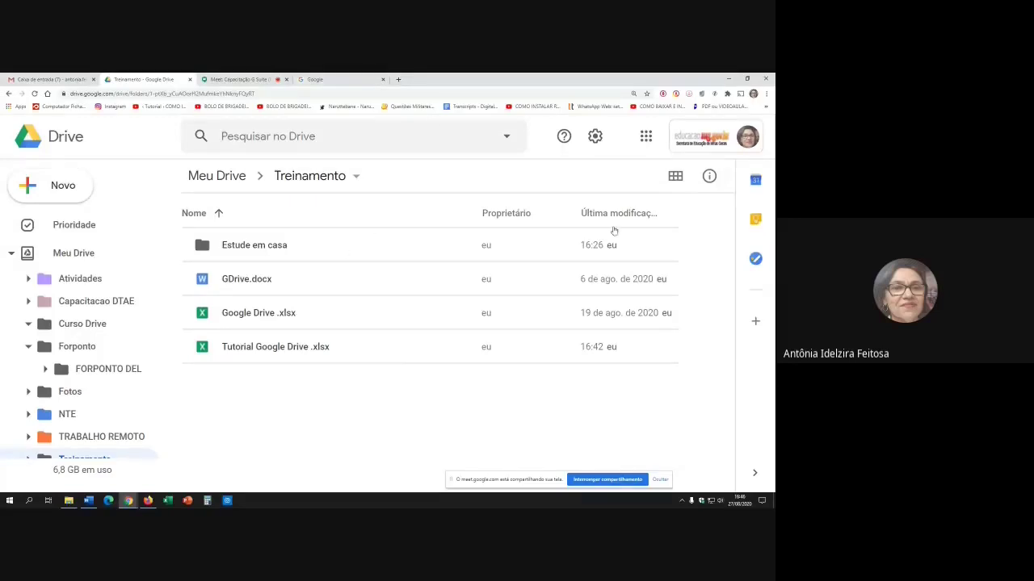
- Enable converting uploaded files to the Google Docs editor format in the Drive settings
click(595, 139)
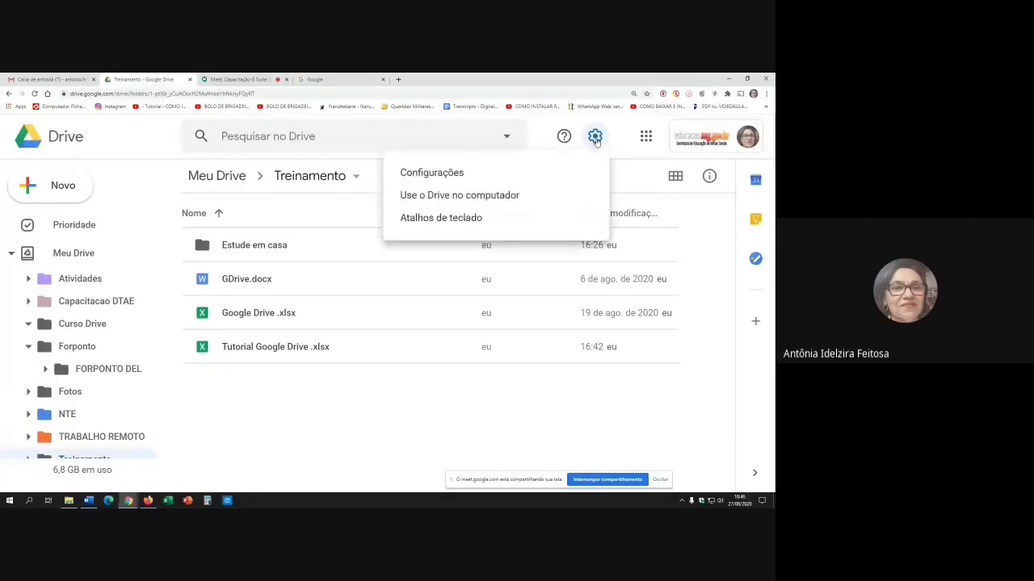
click(433, 175)
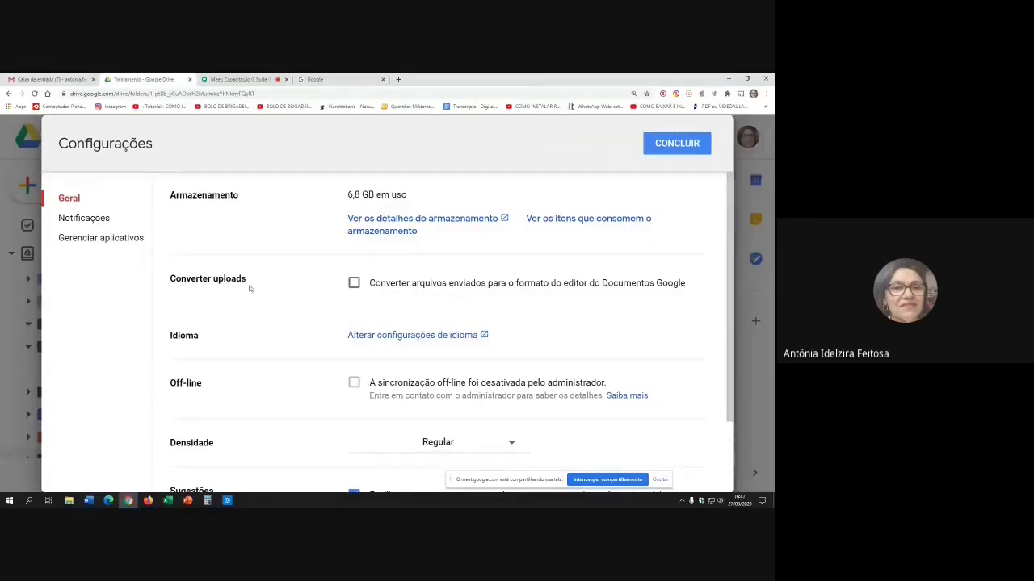
click(355, 283)
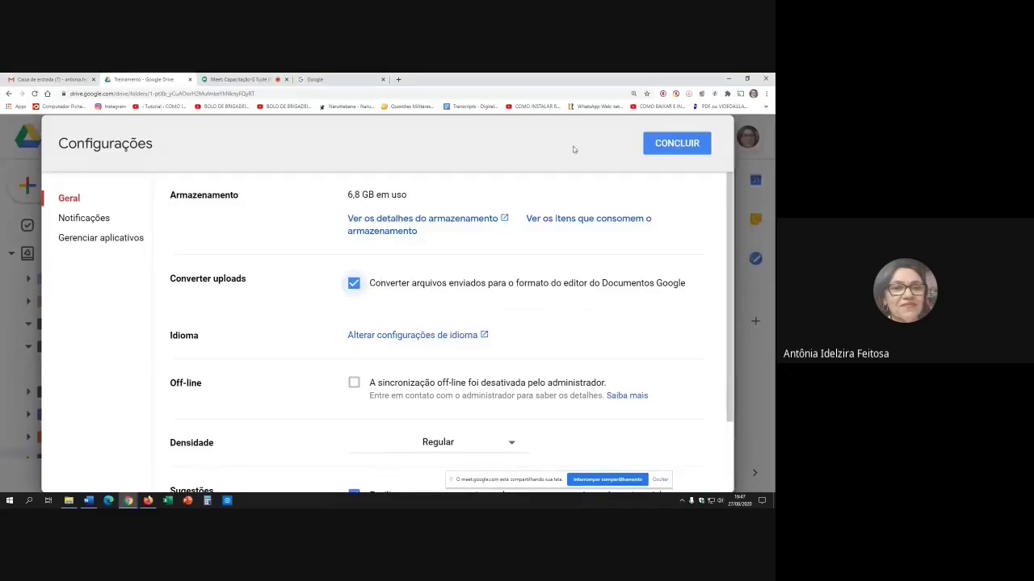
click(682, 145)
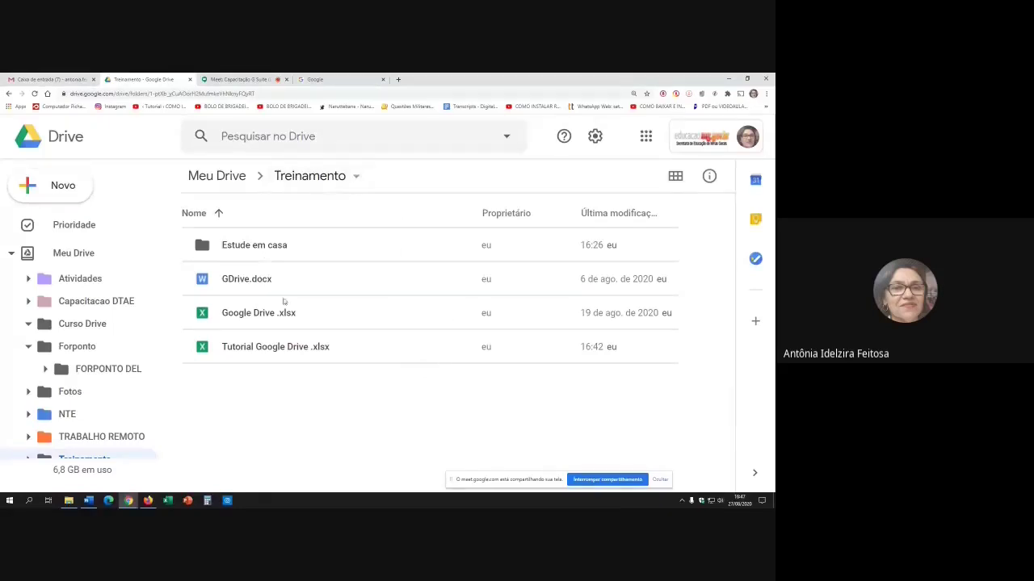
click(85, 186)
click(81, 194)
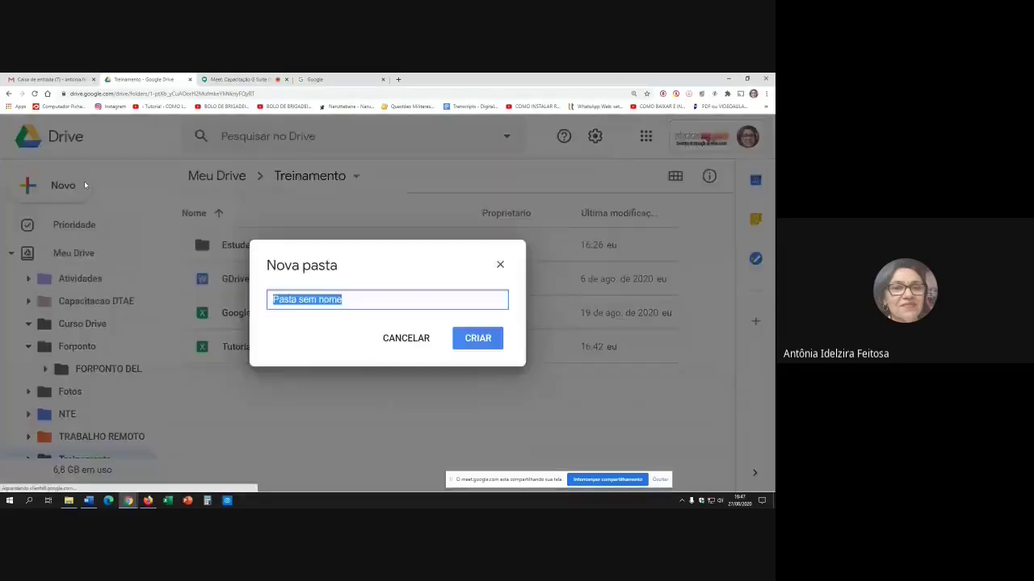
click(413, 345)
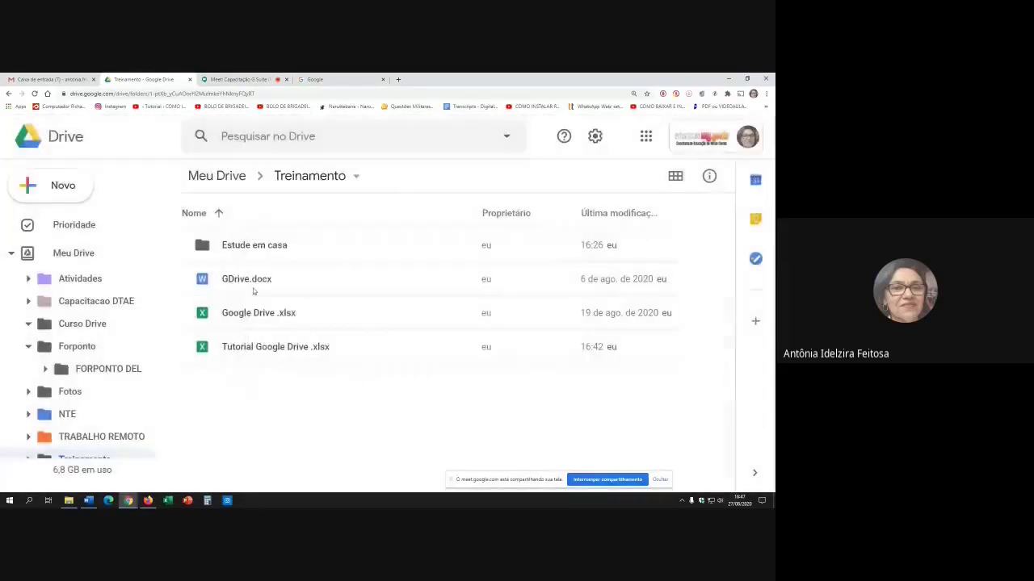
- Upload Google Drive.docx from the computer's TELETRABALHO folder into the Treinamento folder and dismiss the upload notice
click(81, 198)
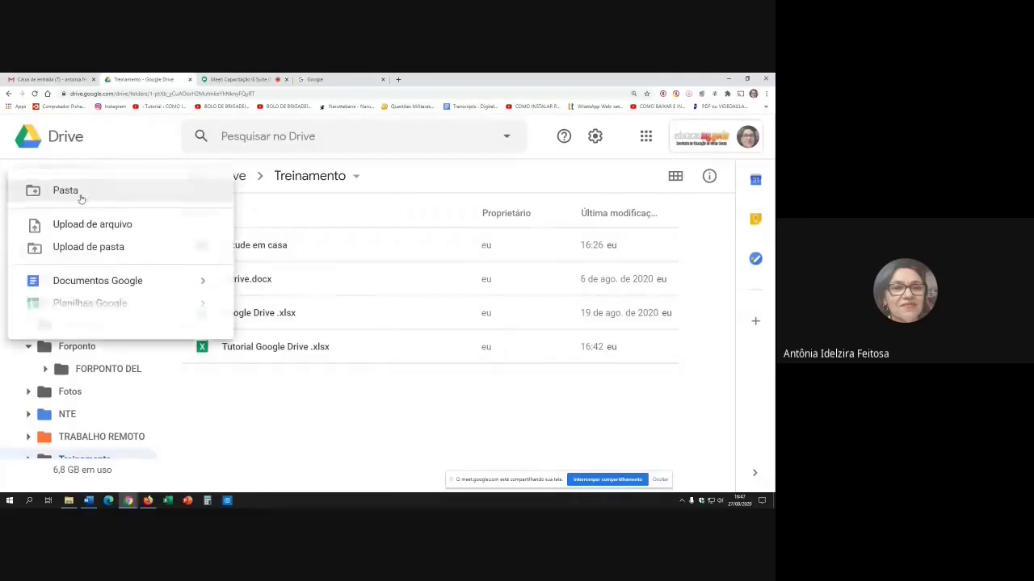
click(92, 224)
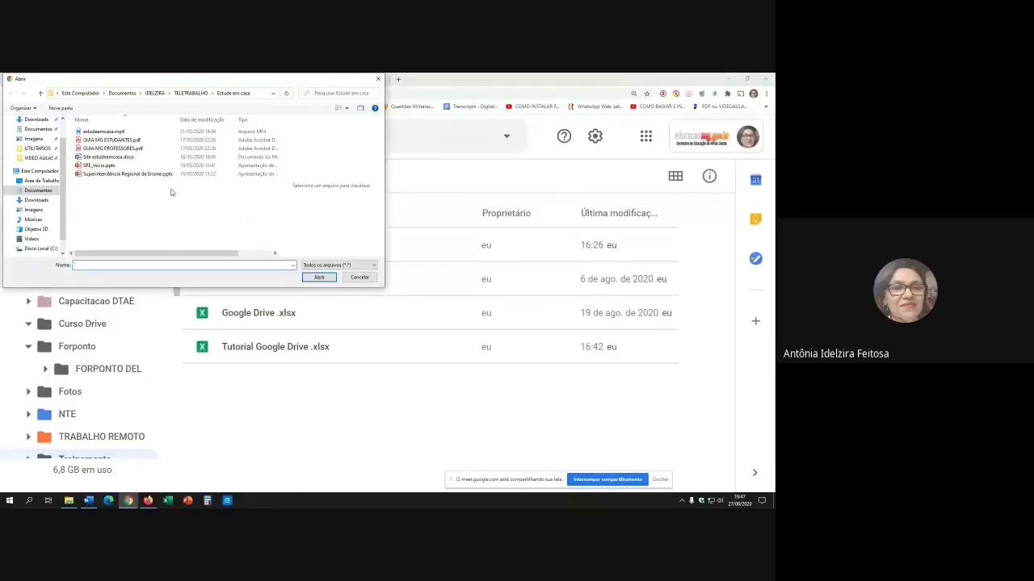
click(184, 94)
scroll(139, 190, down, 5)
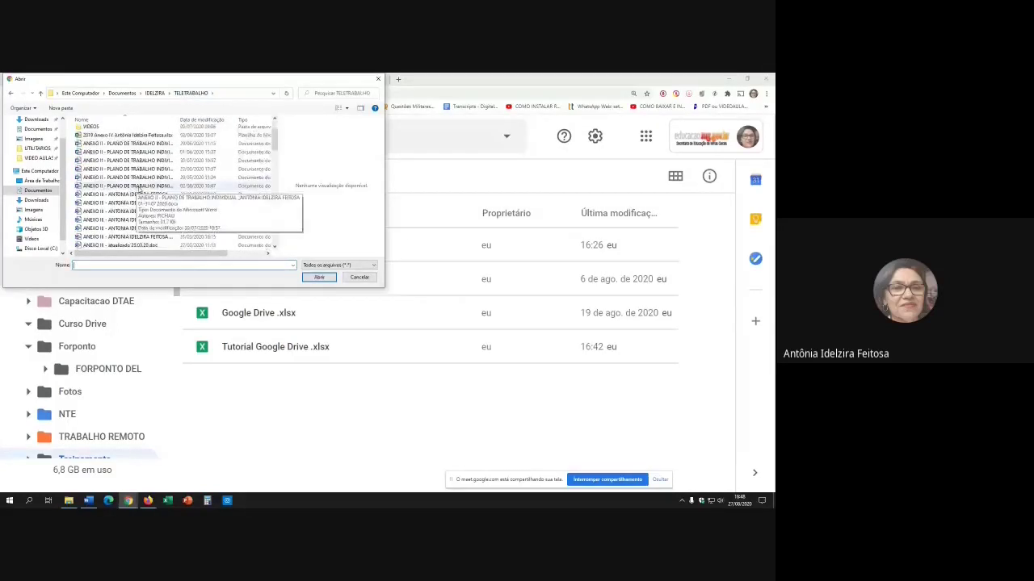
scroll(139, 190, down, 5)
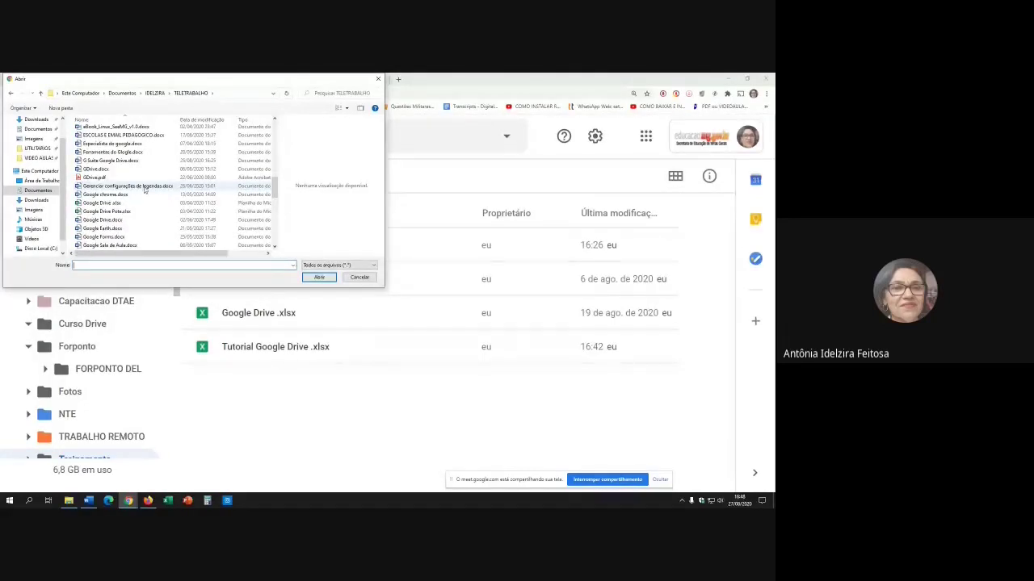
click(101, 220)
click(319, 277)
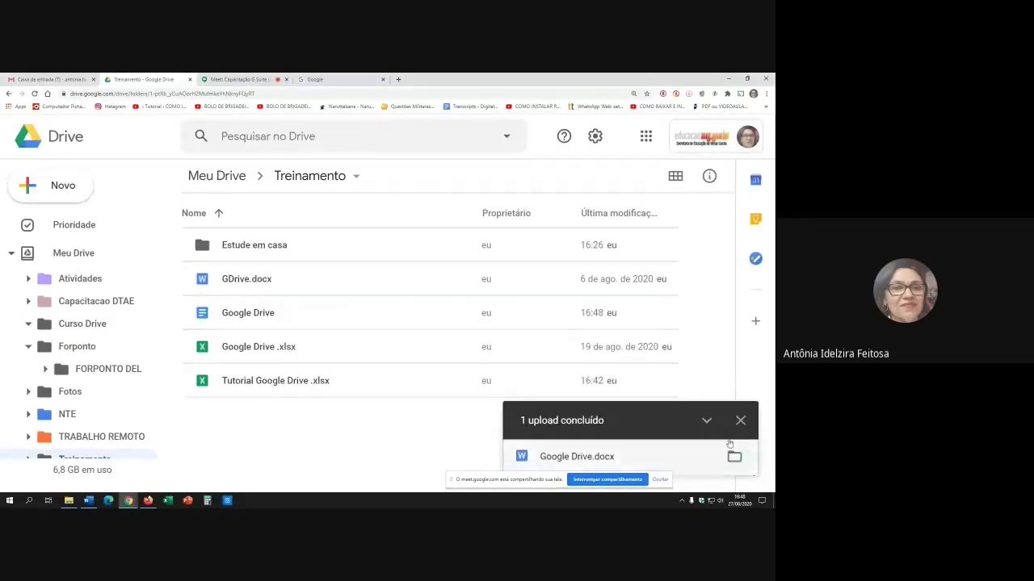
click(741, 420)
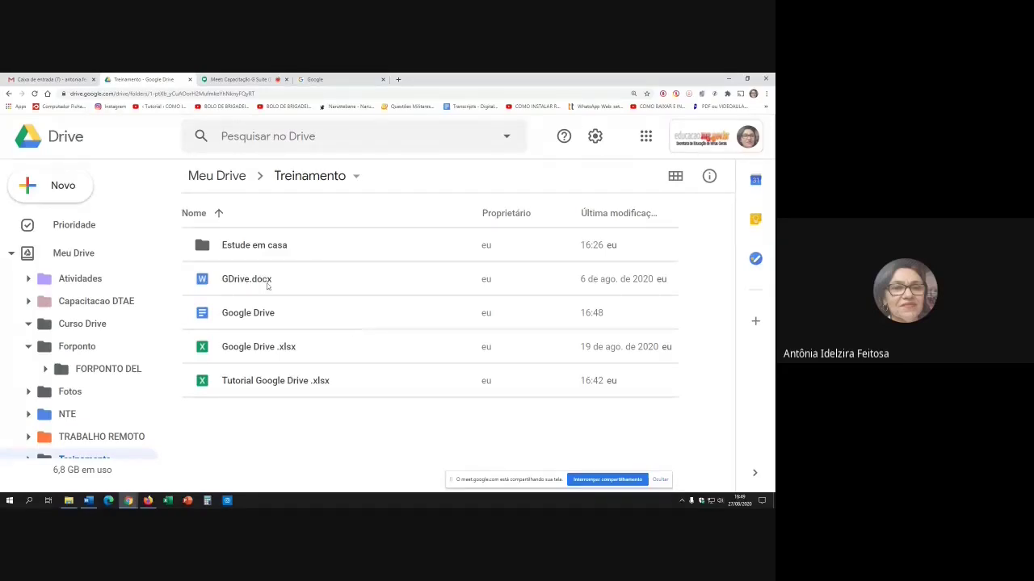
- Compare the preview of GDrive.docx with the converted Google Drive document opened in Google Docs, closing each one
double_click(235, 279)
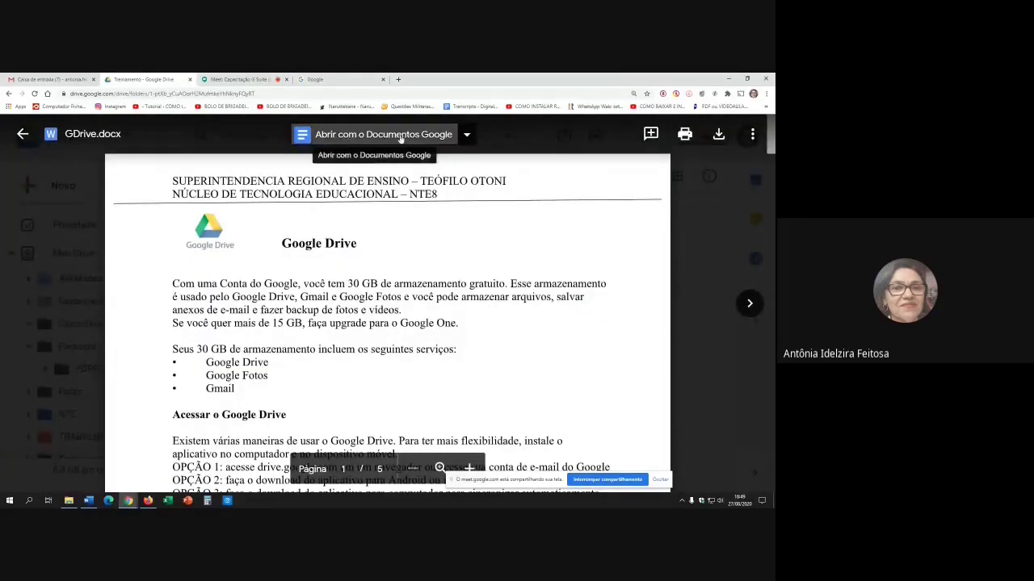
click(20, 133)
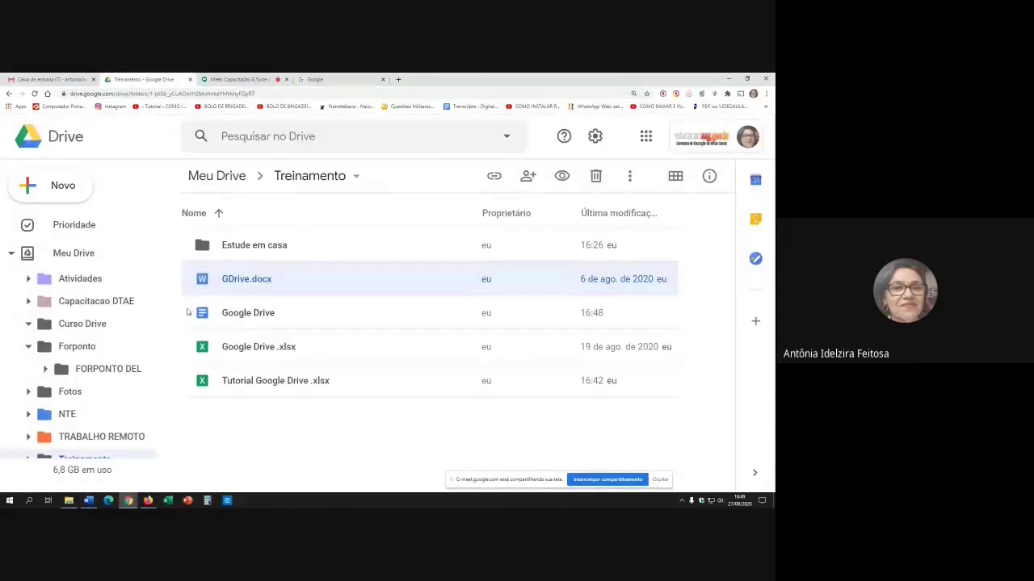
double_click(249, 315)
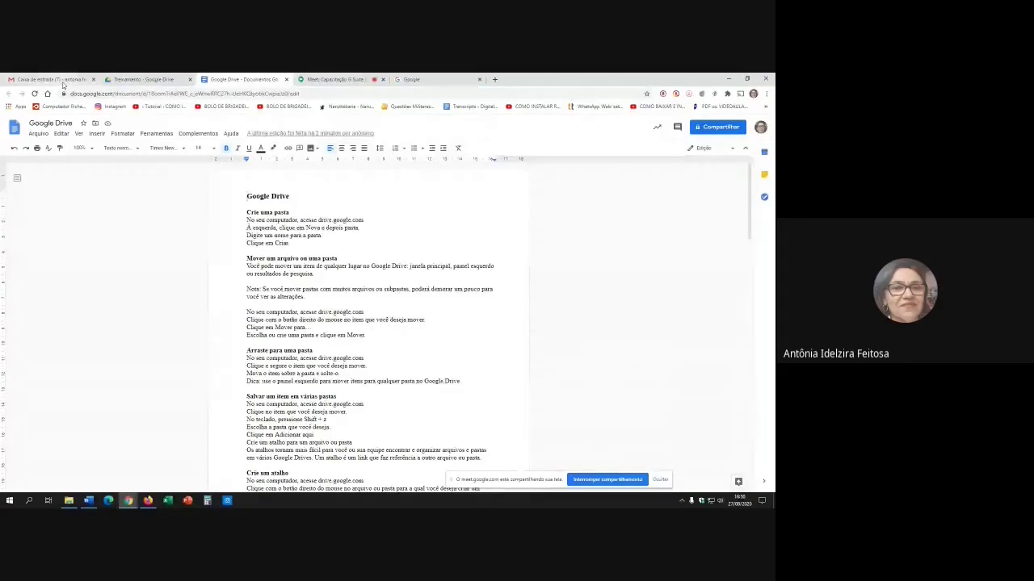
click(286, 80)
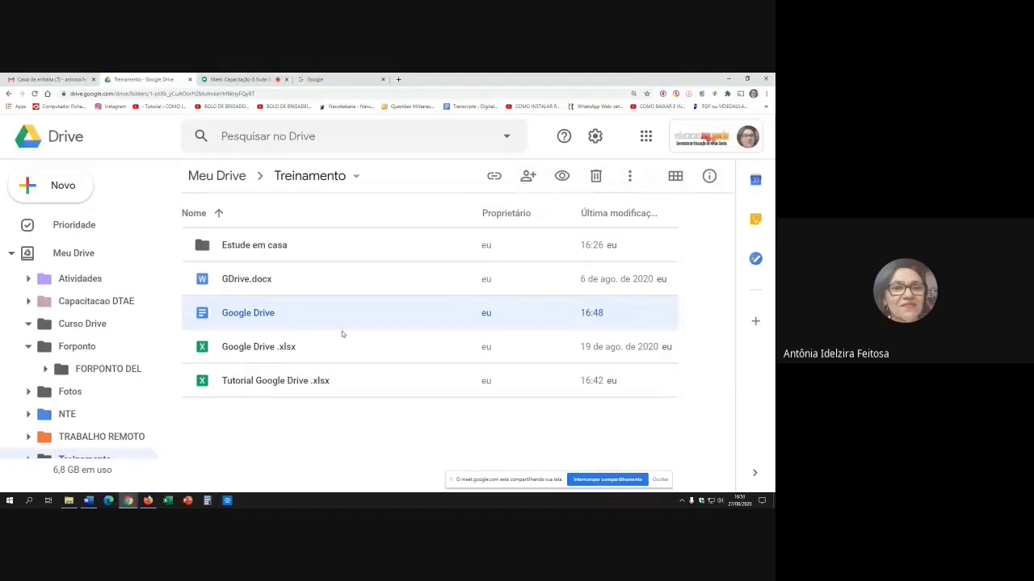
- Open the converted Google Drive document in Google Docs and bring up its sharing dialog
right_click(291, 316)
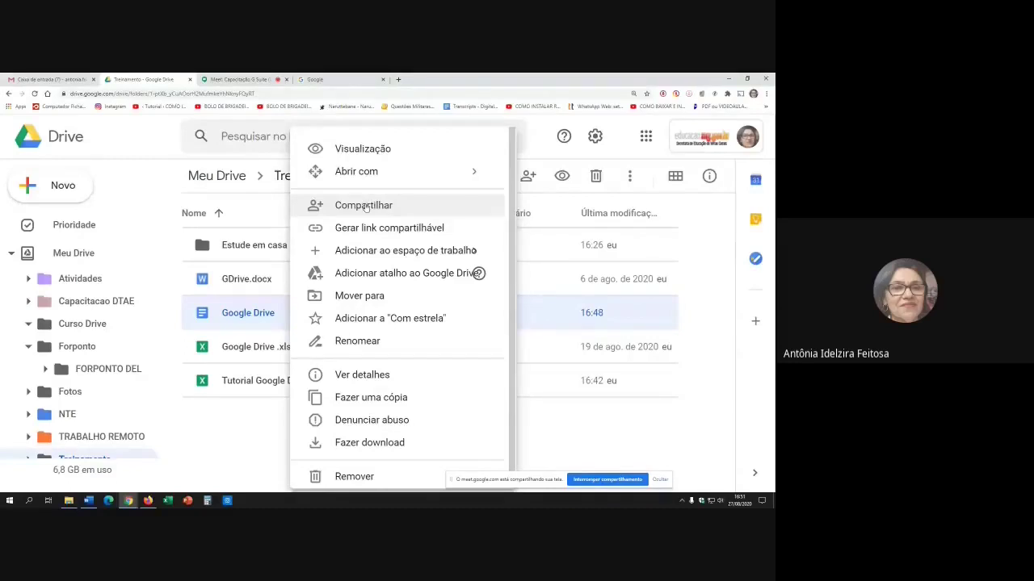
click(257, 317)
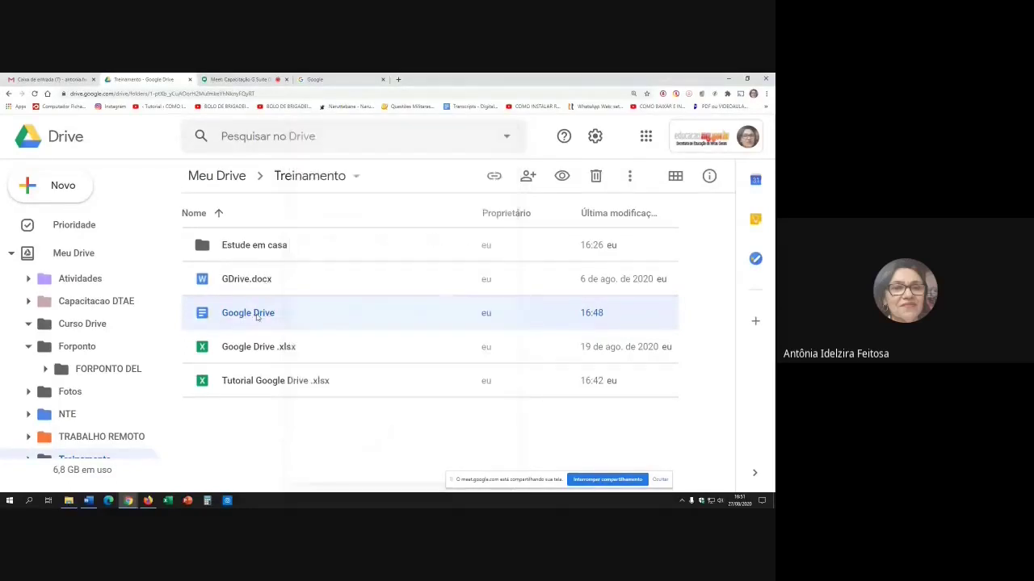
double_click(257, 316)
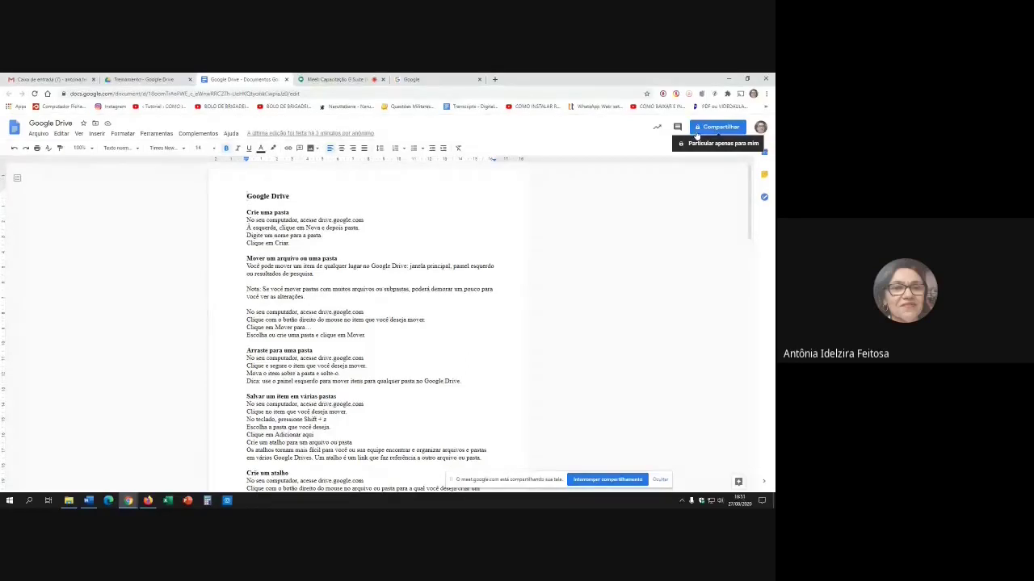
click(718, 128)
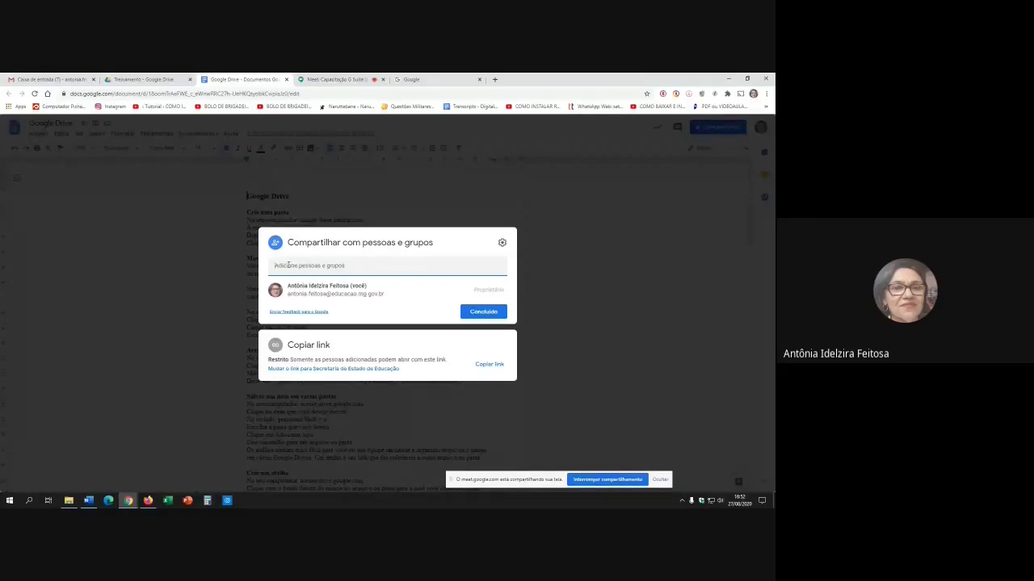
- Add two suggested contacts, the first and the one with a Gmail address, as recipients for sharing the document
click(288, 265)
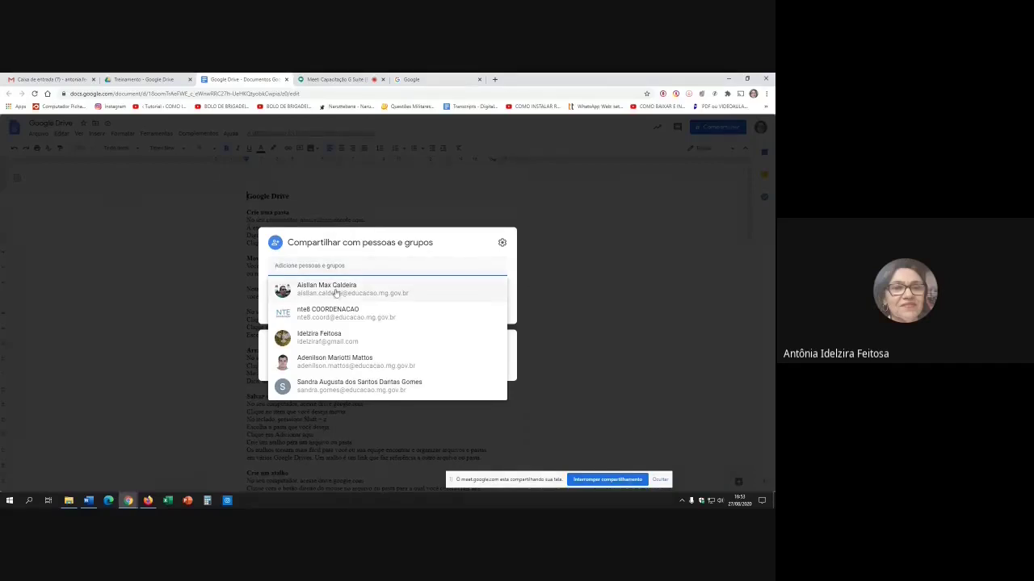
mouse_move(337, 293)
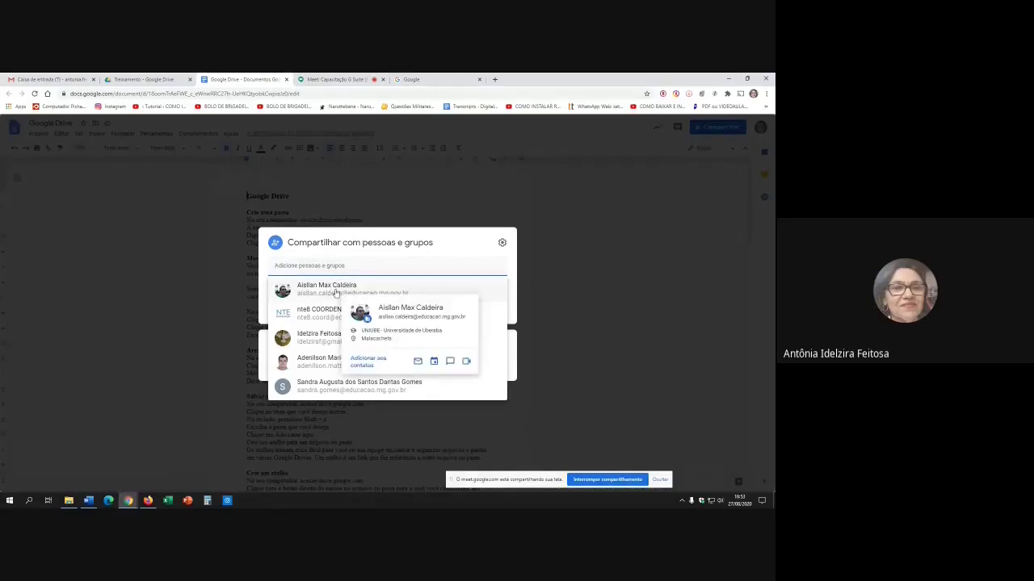
click(337, 293)
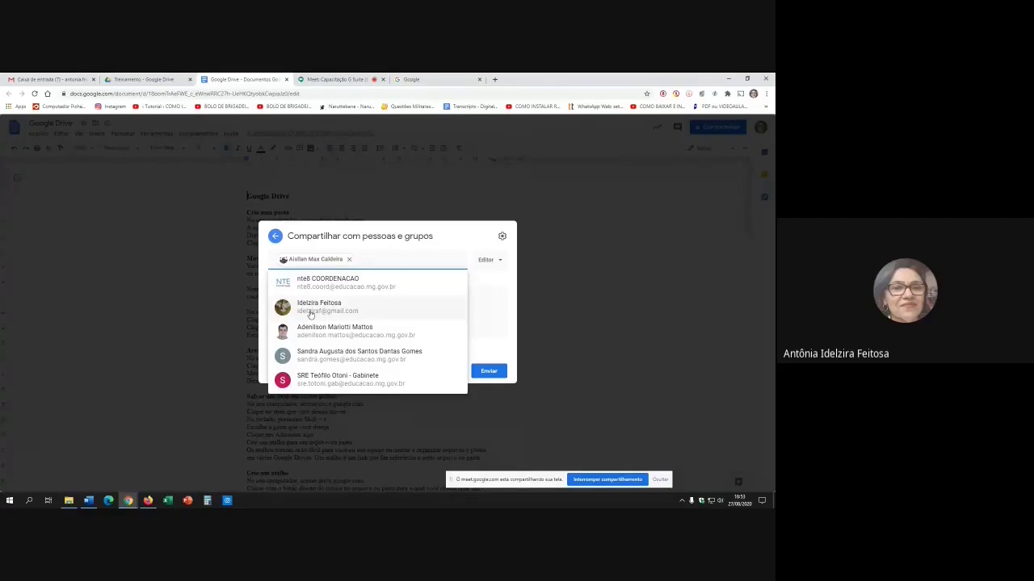
mouse_move(310, 315)
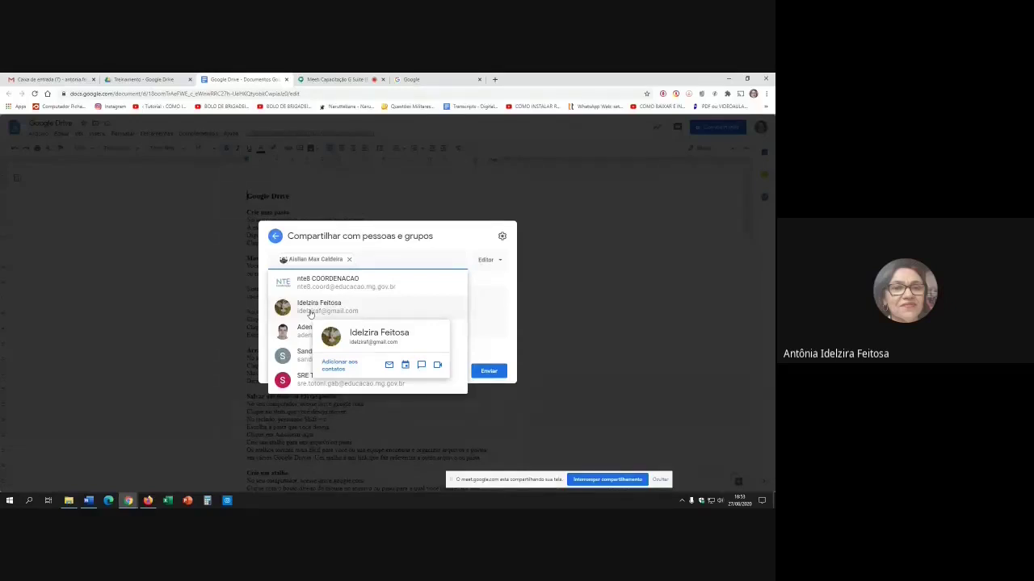
click(310, 314)
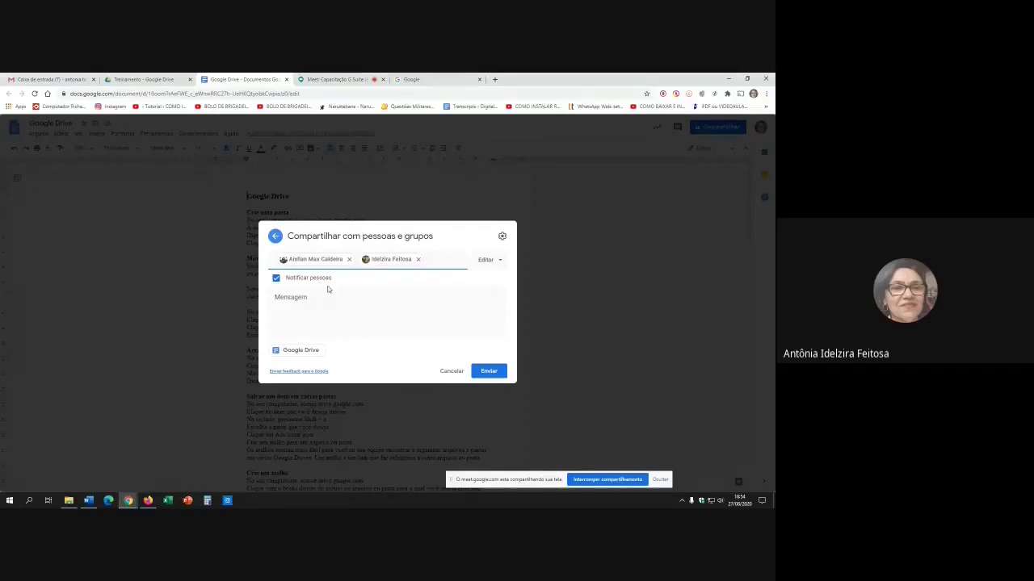
- Write "Gentileza verificar tutorial." as the message accompanying the sharing invitation
click(284, 297)
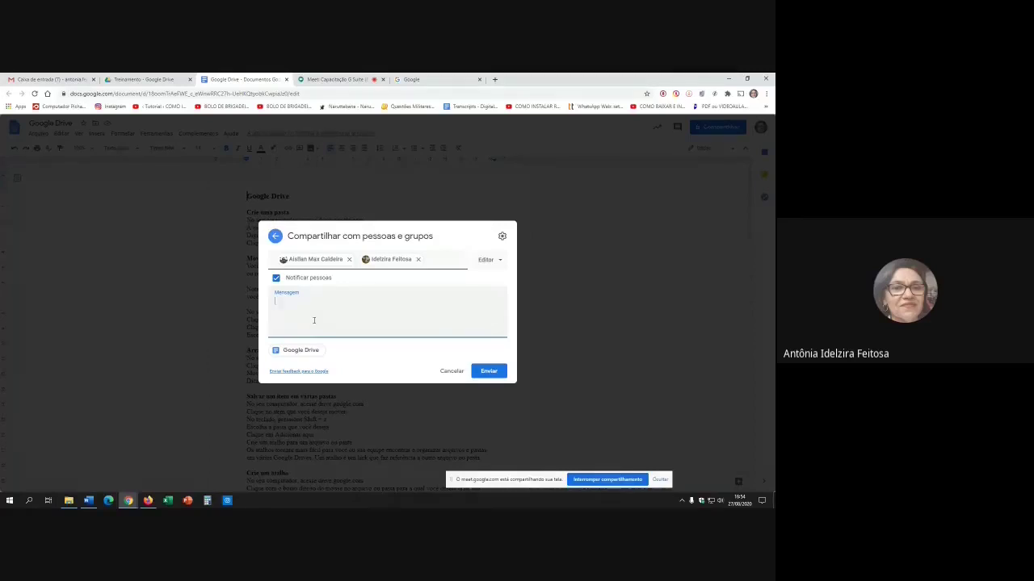
text(entileza ve)
text(rificar tutorial.)
- Try the Leitor and Comentarista permissions for the two recipients, and set the permission back to Editor
click(500, 261)
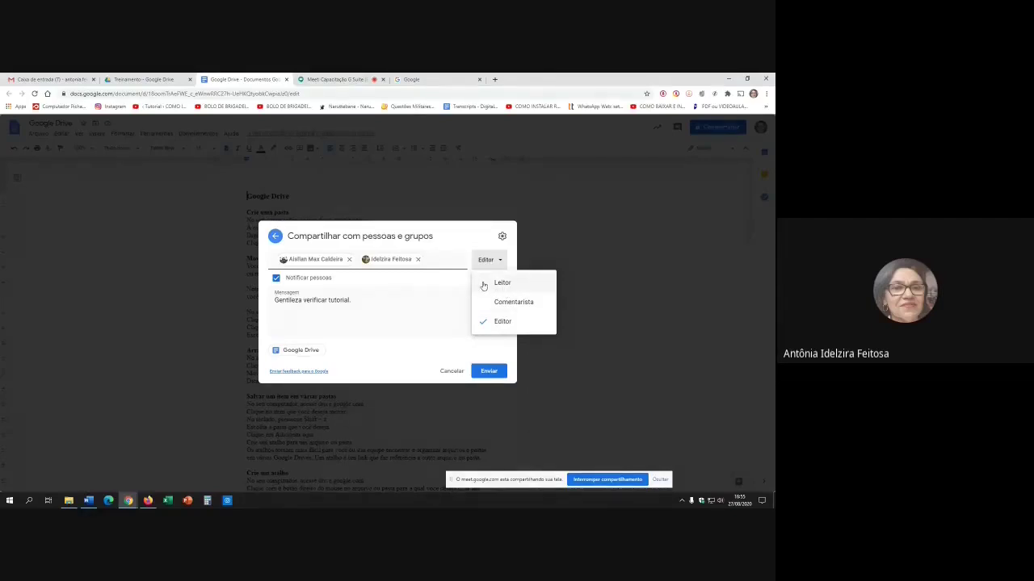
click(483, 284)
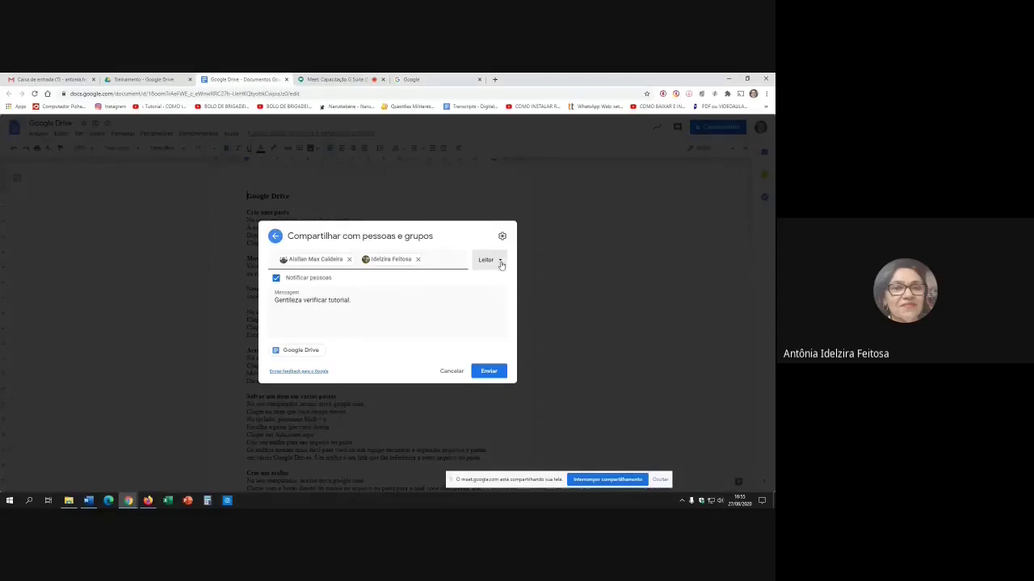
click(500, 264)
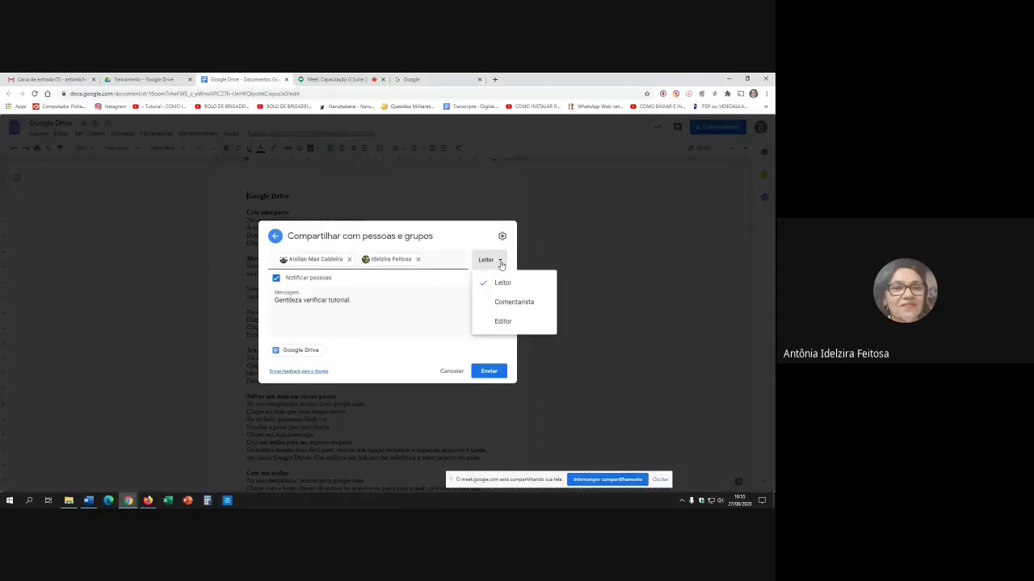
click(482, 302)
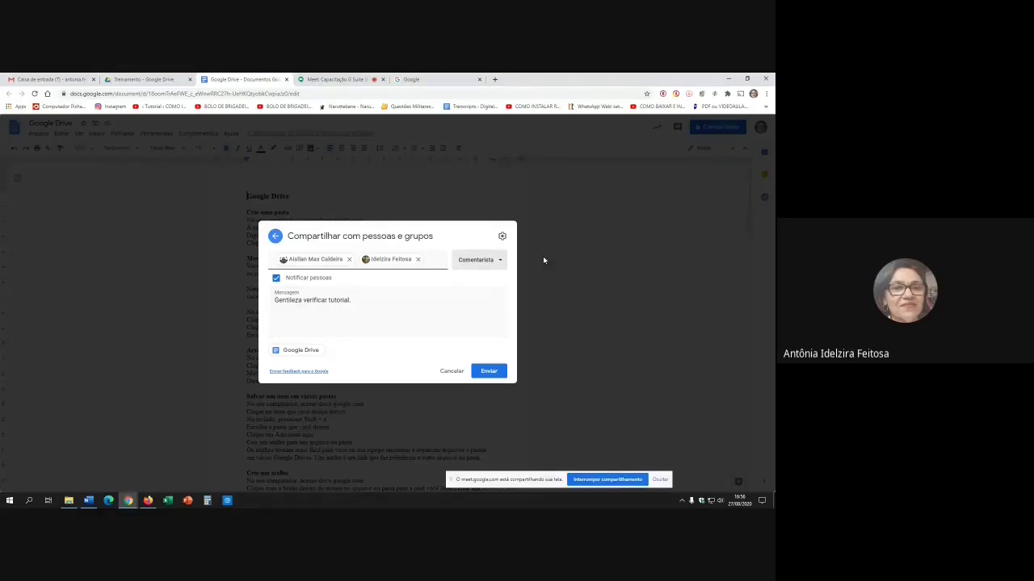
click(499, 261)
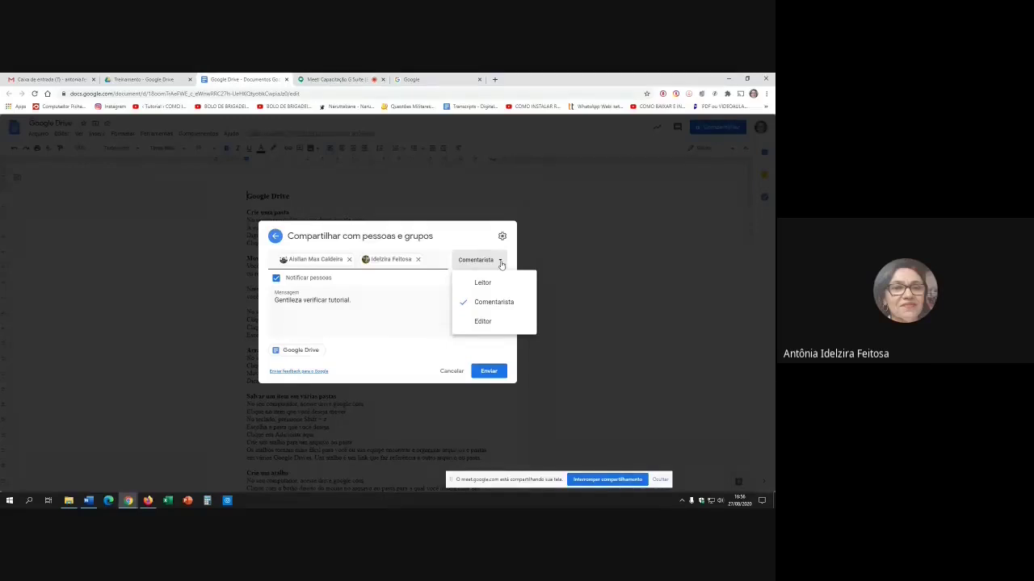
click(466, 323)
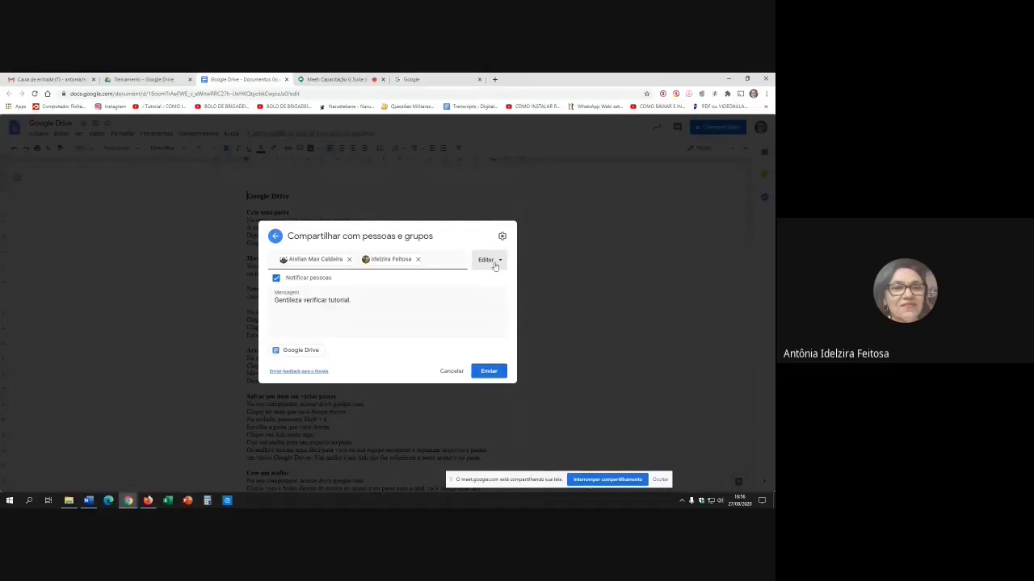
- Send the invitation, agree to share outside the organization, and check the document's sharing mark in the Treinamento folder
click(490, 373)
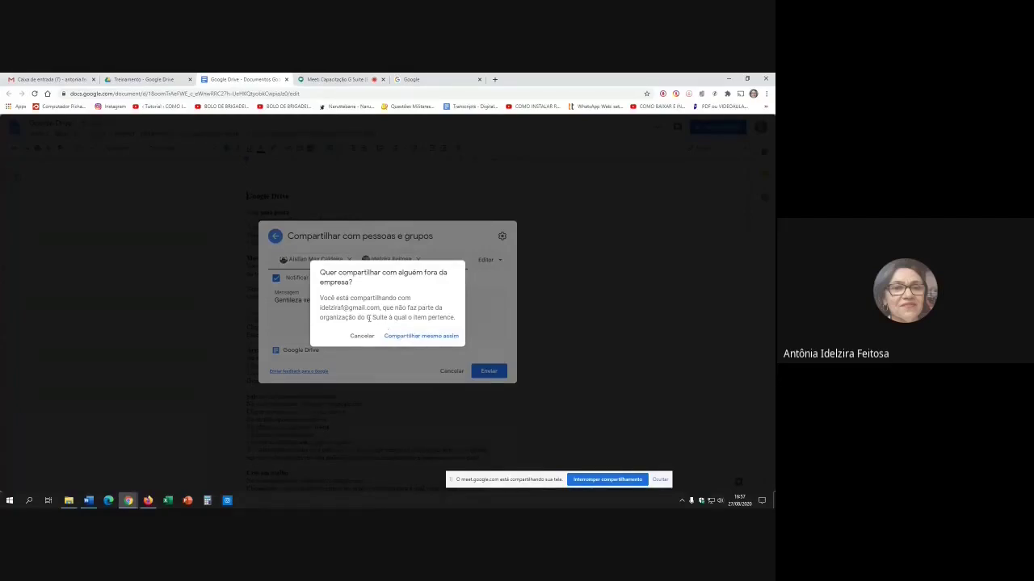
click(421, 336)
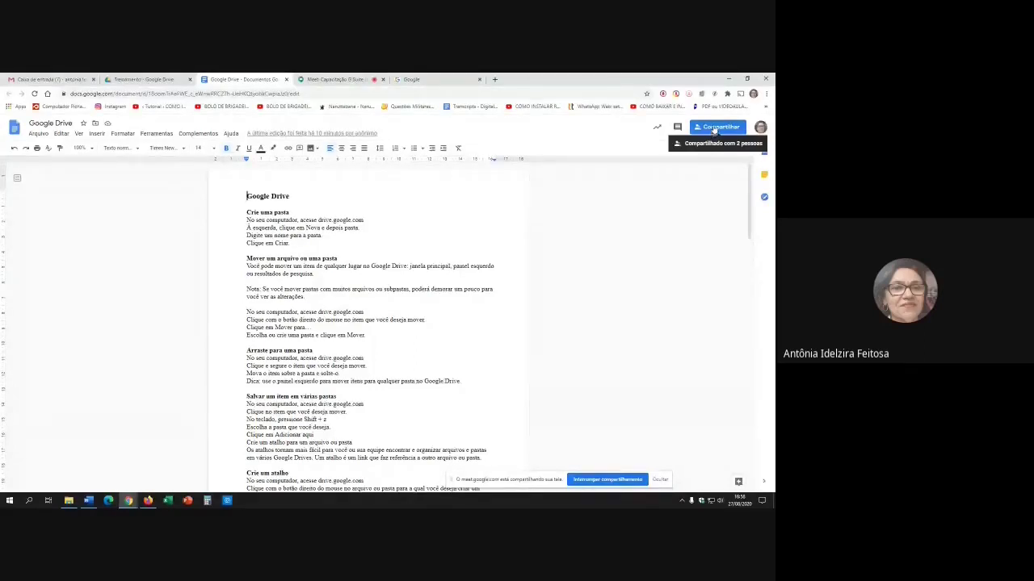
click(145, 80)
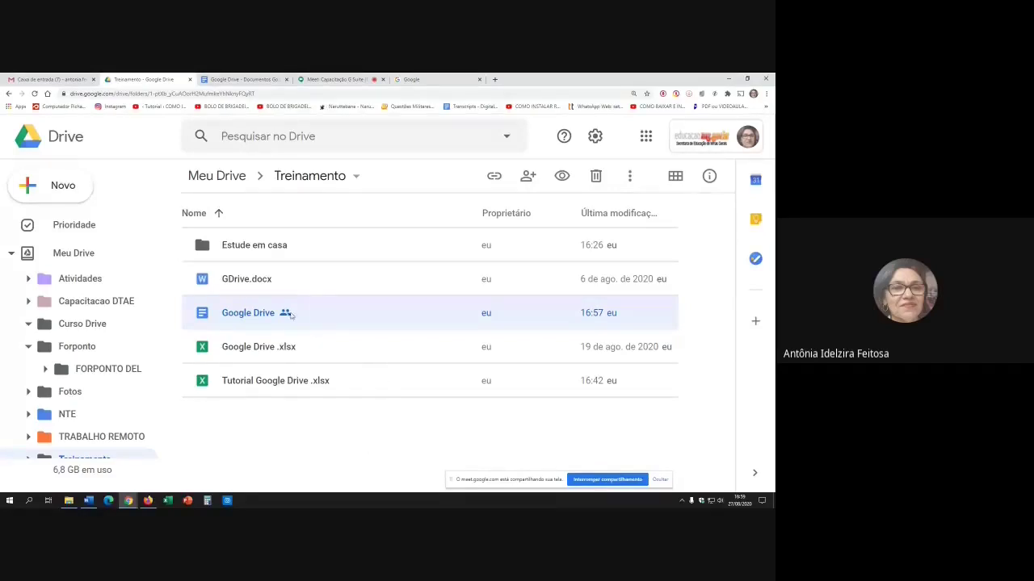
- Remove both invited people from the Google Drive document's sharing settings and save the changes
click(267, 80)
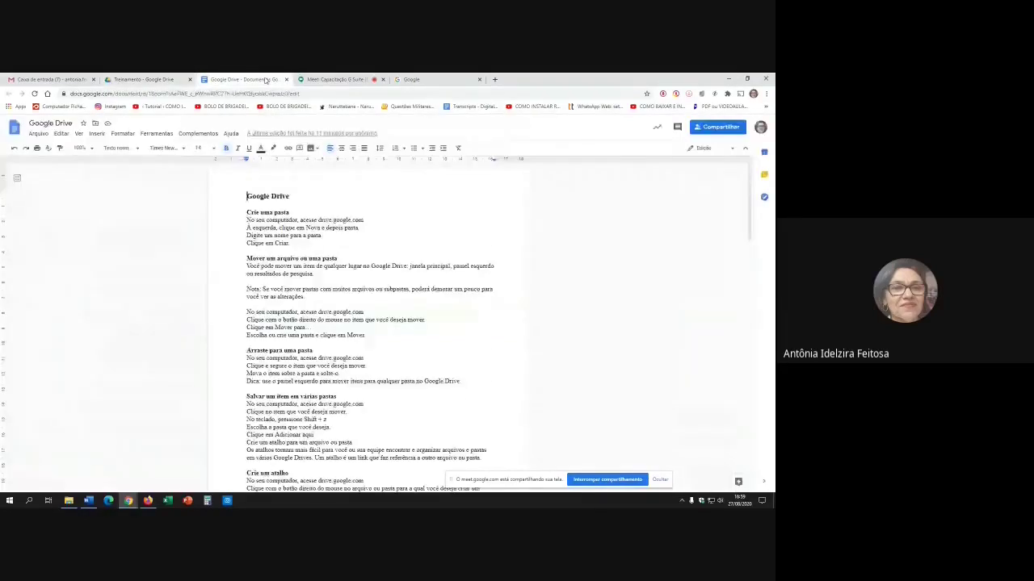
click(722, 127)
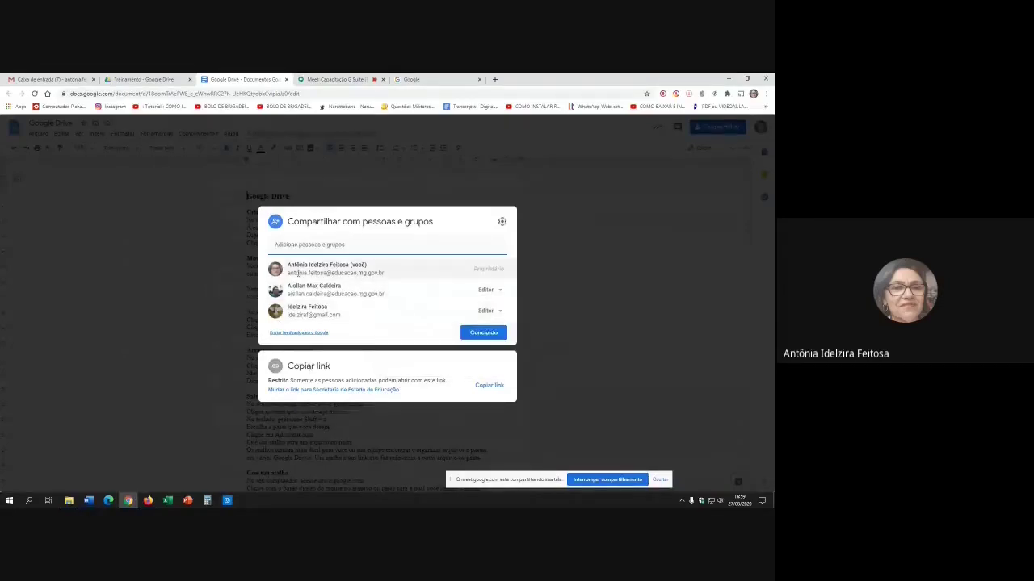
click(501, 313)
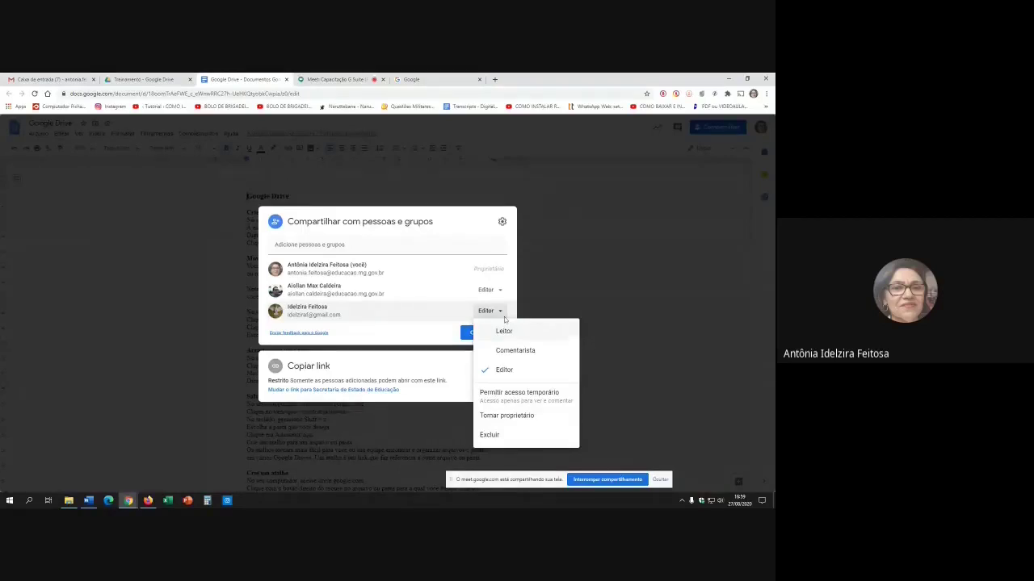
click(489, 435)
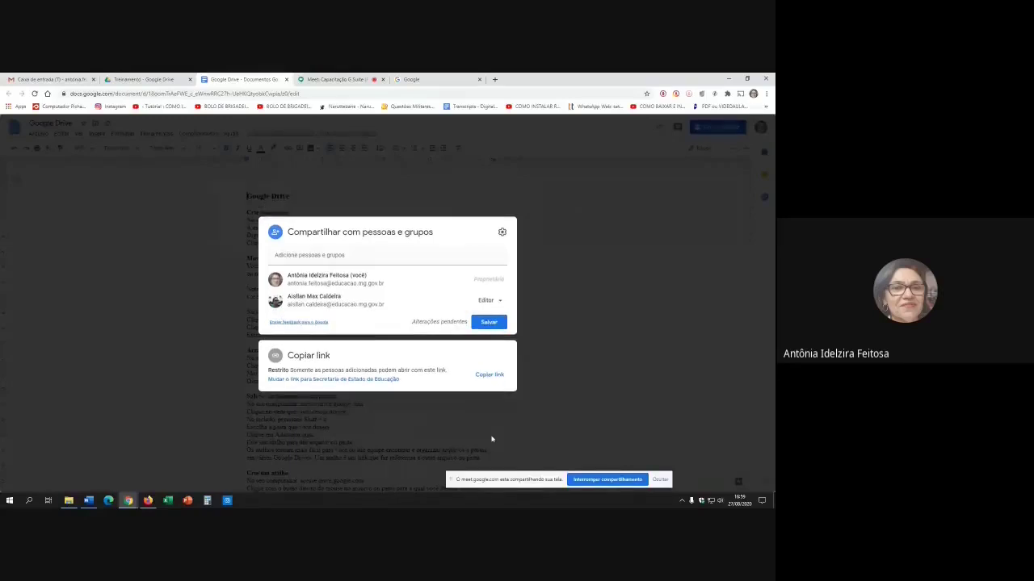
click(493, 300)
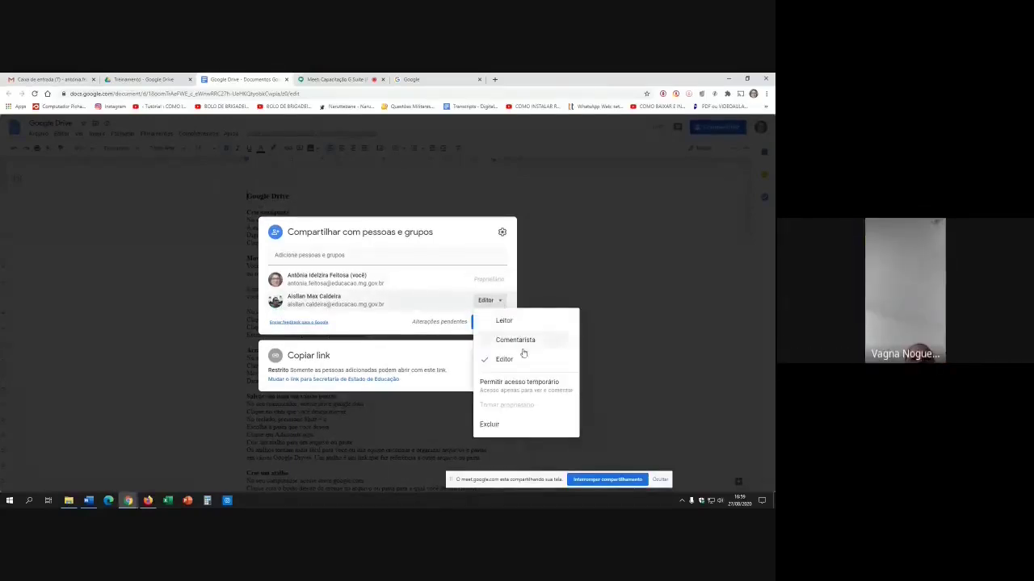
click(490, 425)
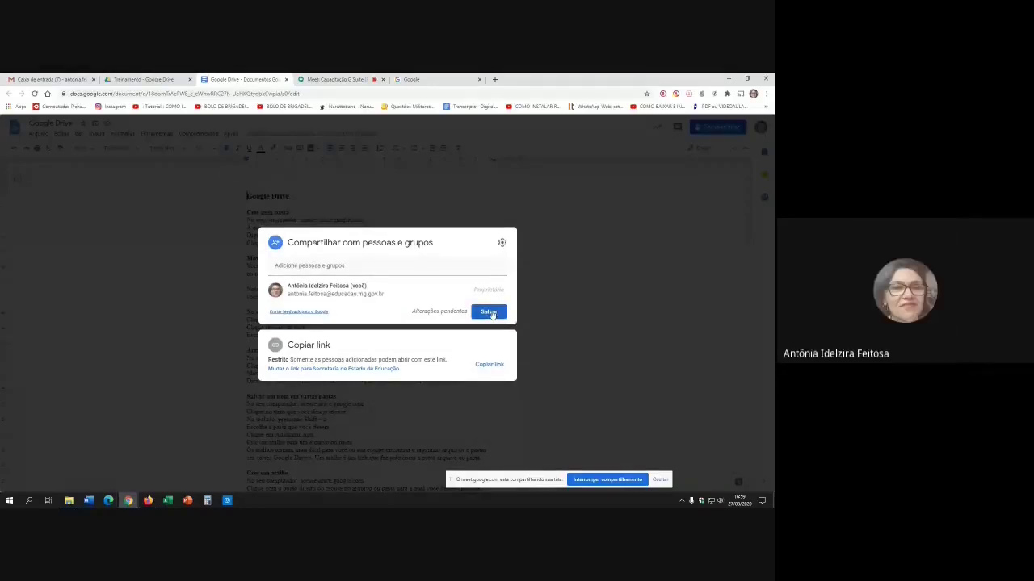
click(490, 313)
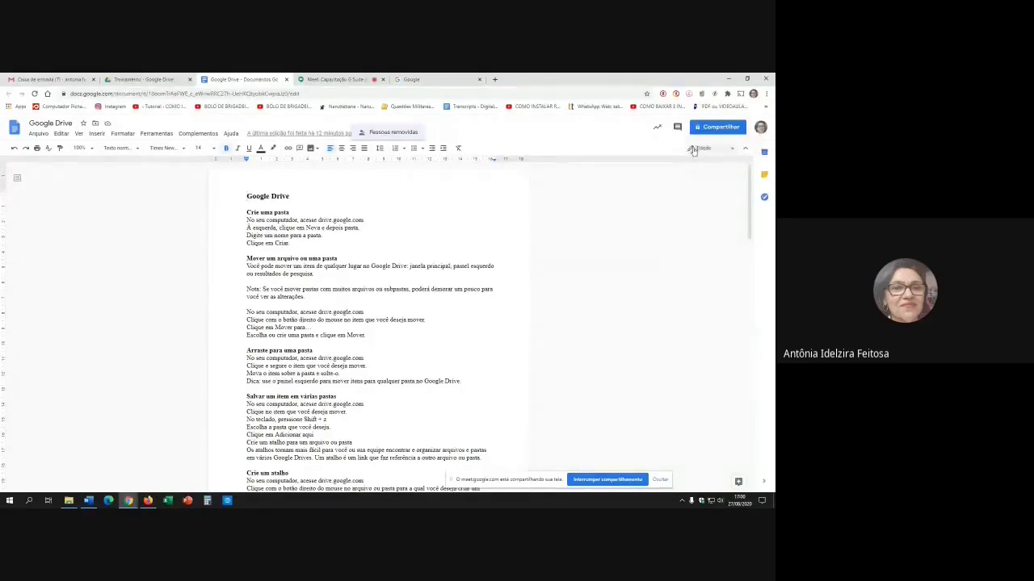
- Add a star to the Google Drive document in the Treinamento folder
click(180, 80)
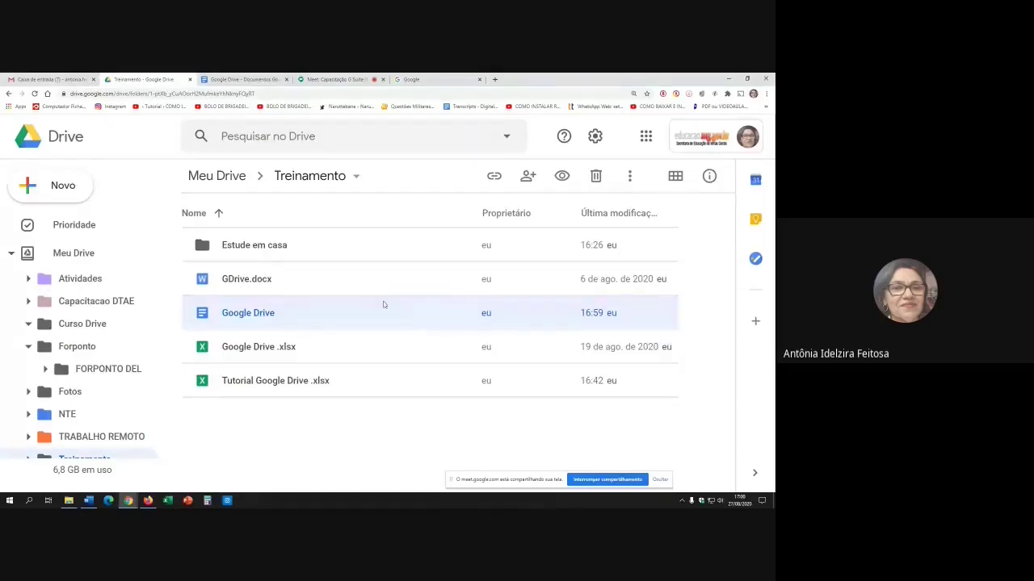
right_click(298, 318)
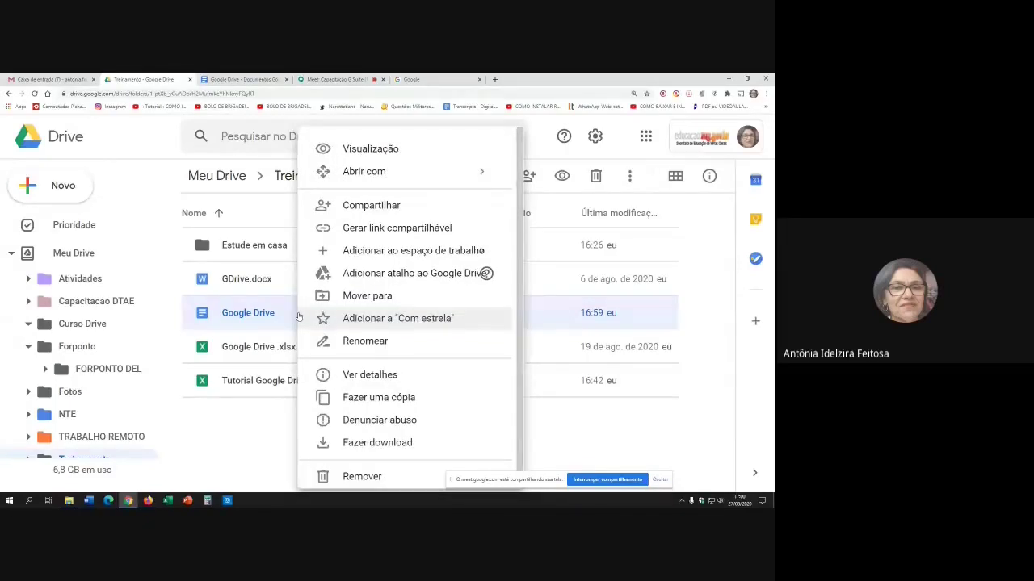
click(390, 319)
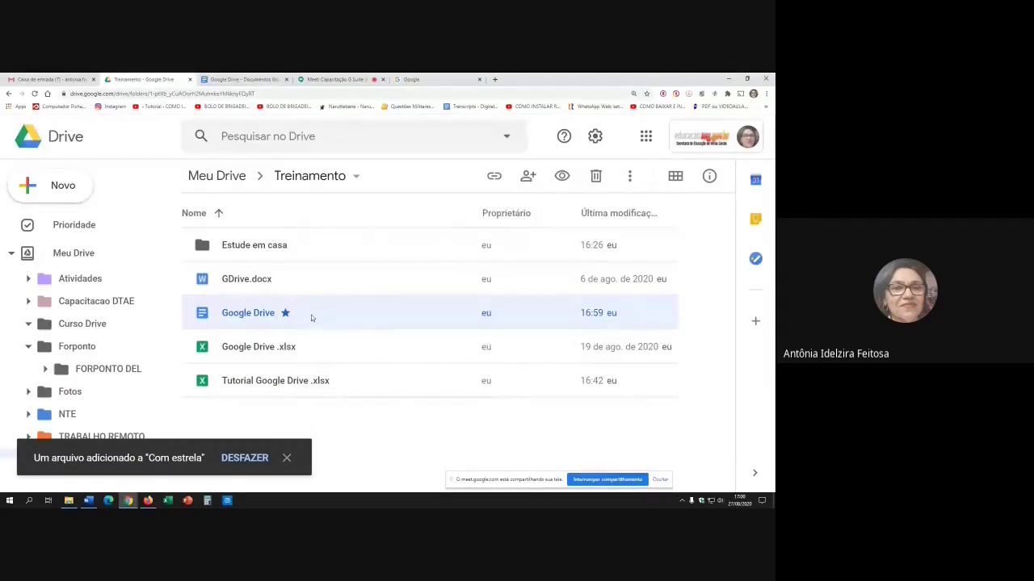
- View the starred files under Com estrela, and return to the Treinamento folder
scroll(121, 311, down, 5)
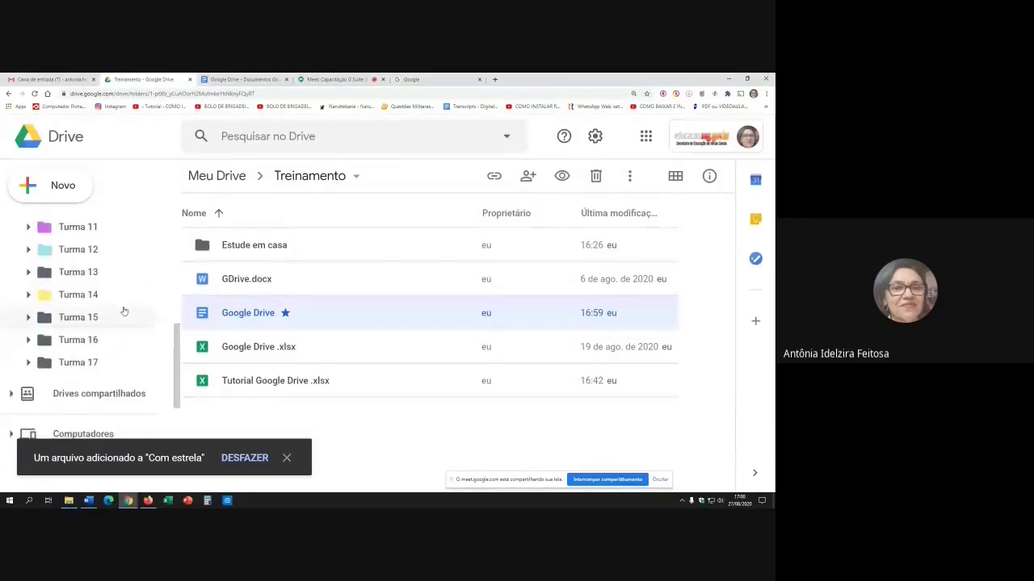
scroll(123, 311, down, 3)
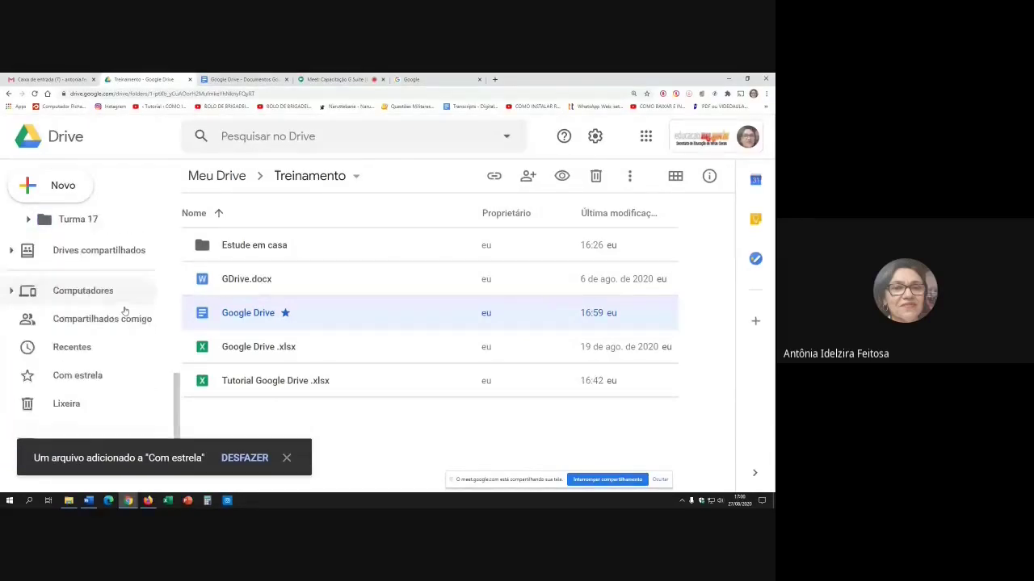
click(97, 377)
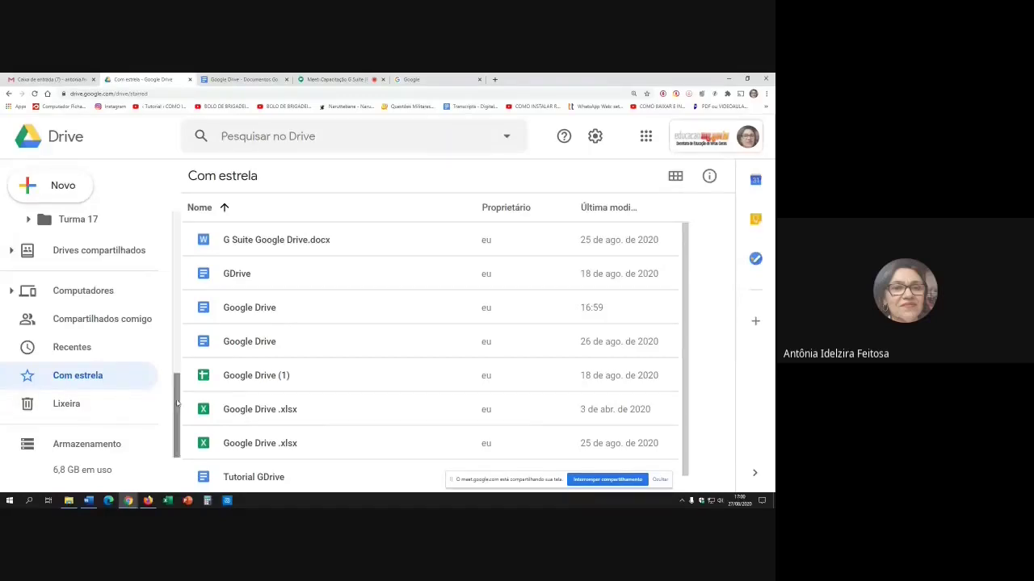
drag(176, 403, 177, 265)
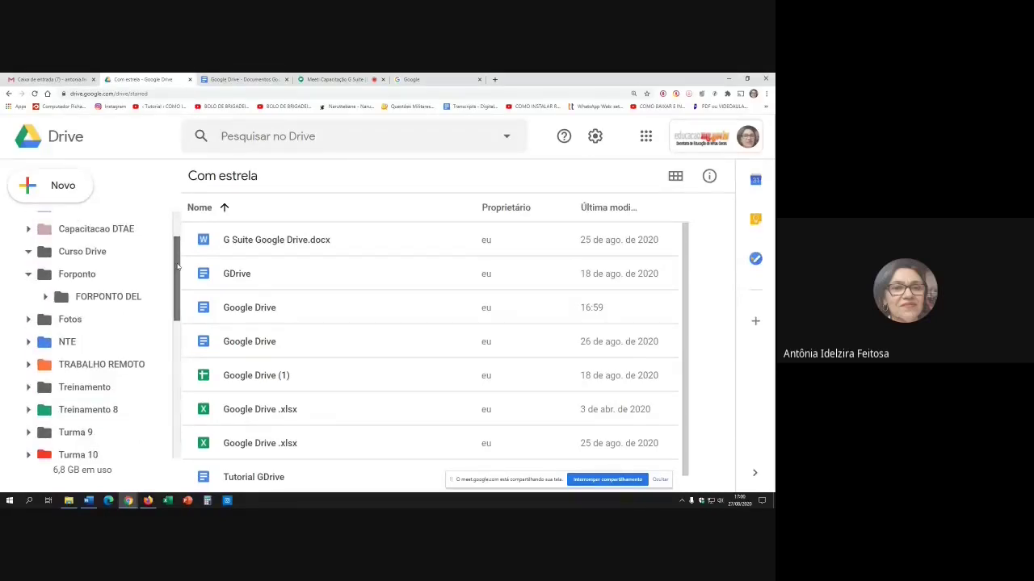
click(84, 389)
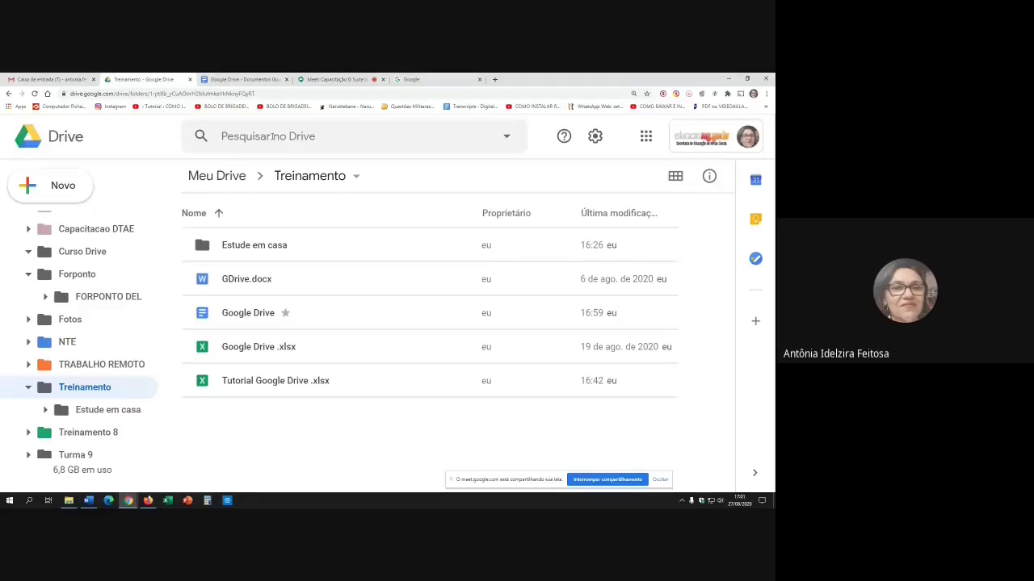
- Enter "treinamento" as the search term for finding files in Drive
click(272, 137)
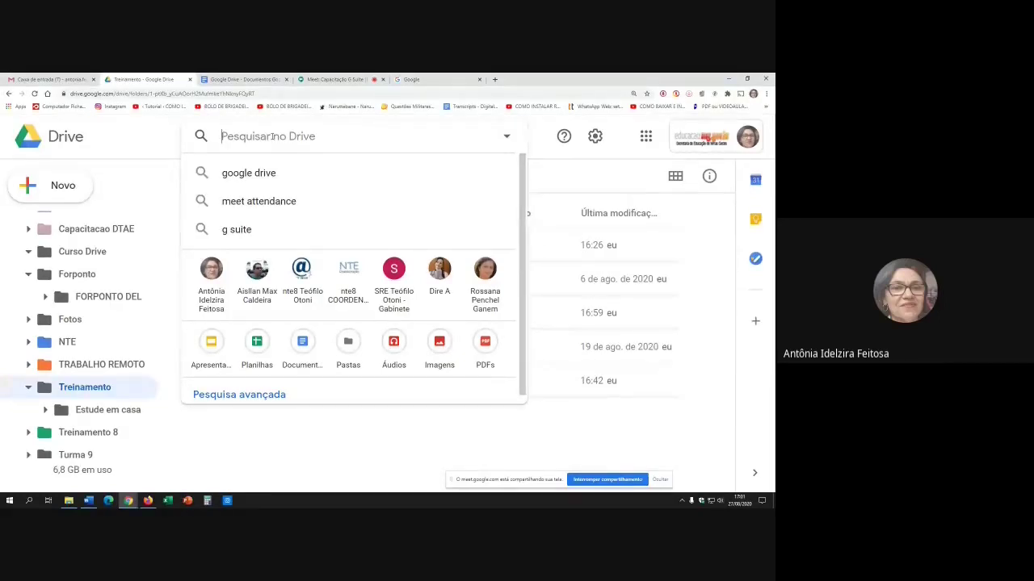
text(trein)
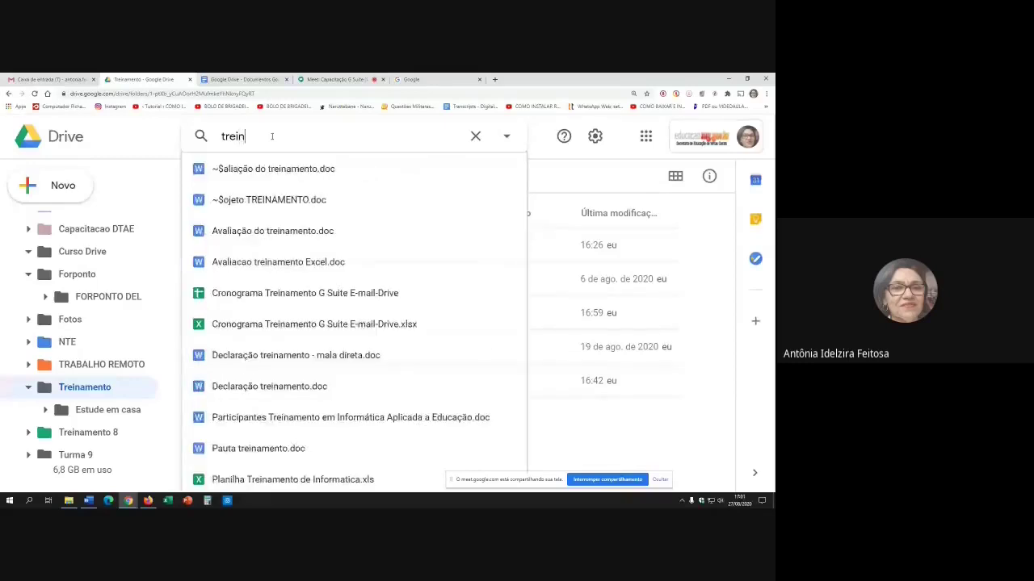
text(amento)
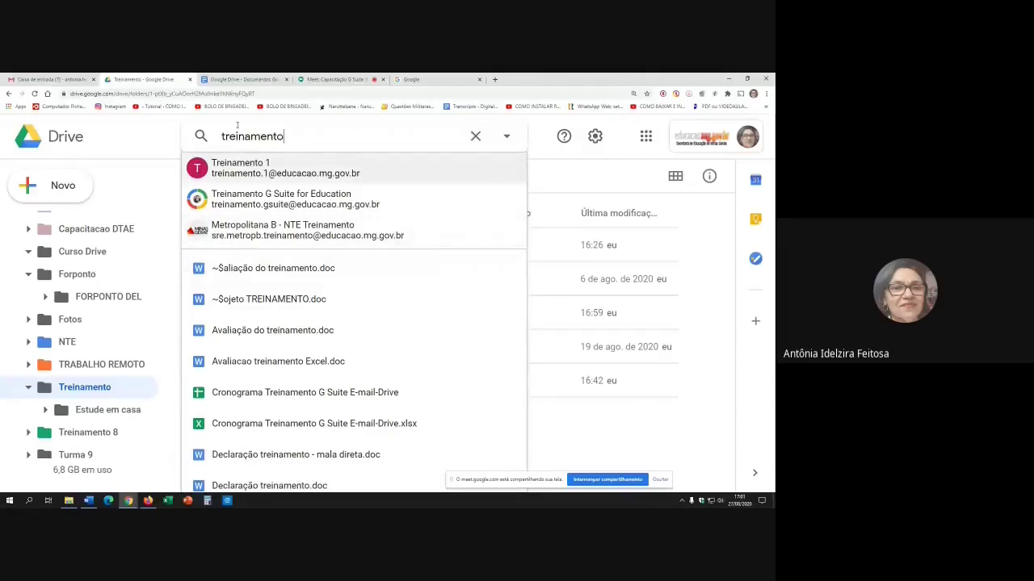
- Restrict the search to the Planilhas type, review the owner choices, run it and look through the resulting files
click(507, 139)
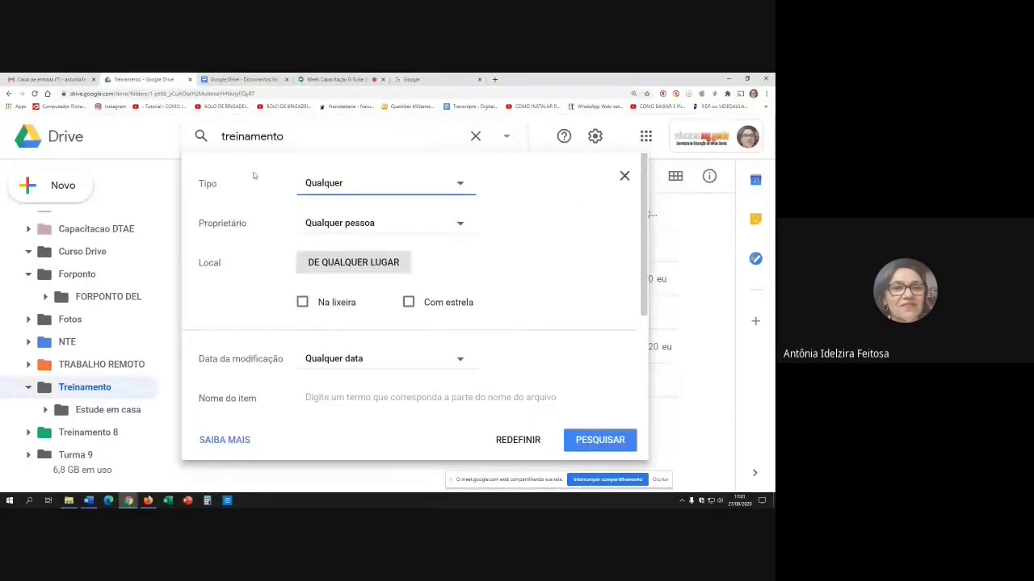
click(461, 186)
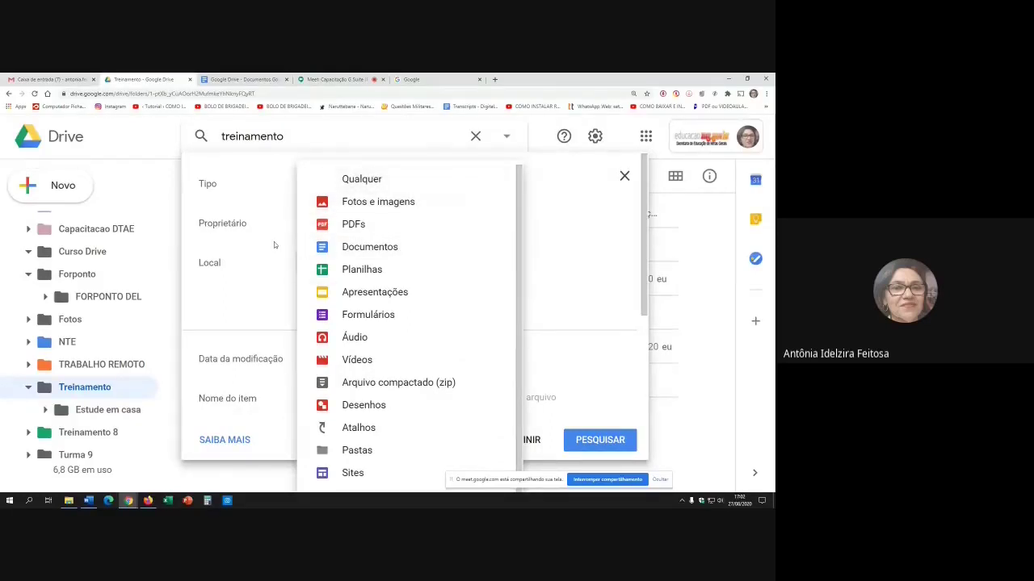
click(370, 272)
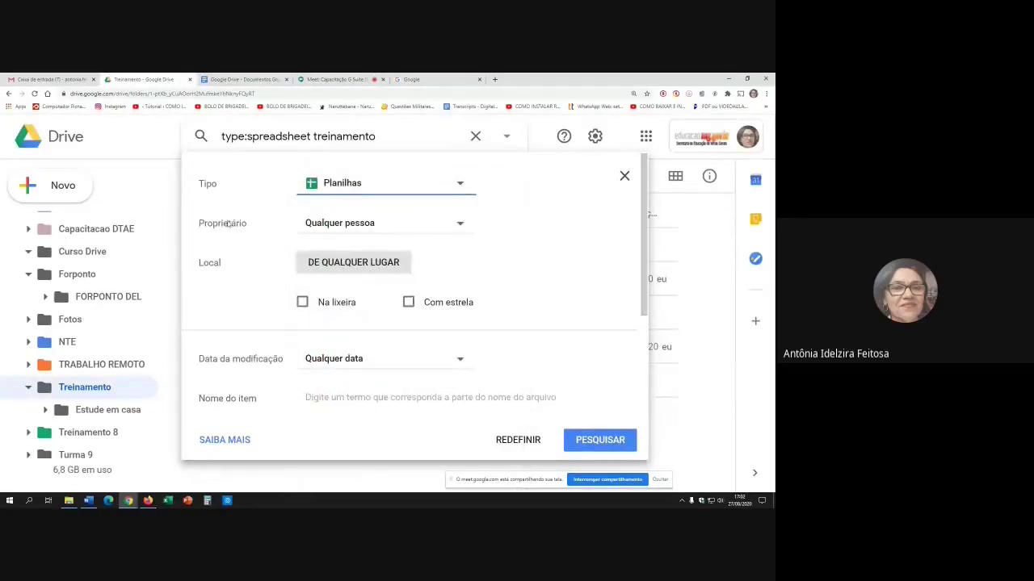
click(459, 224)
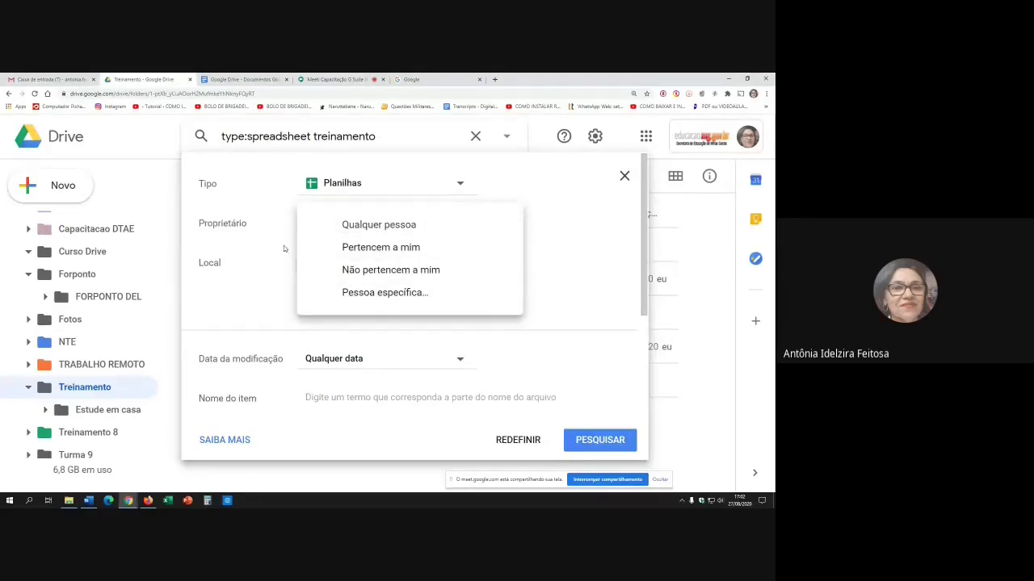
click(283, 273)
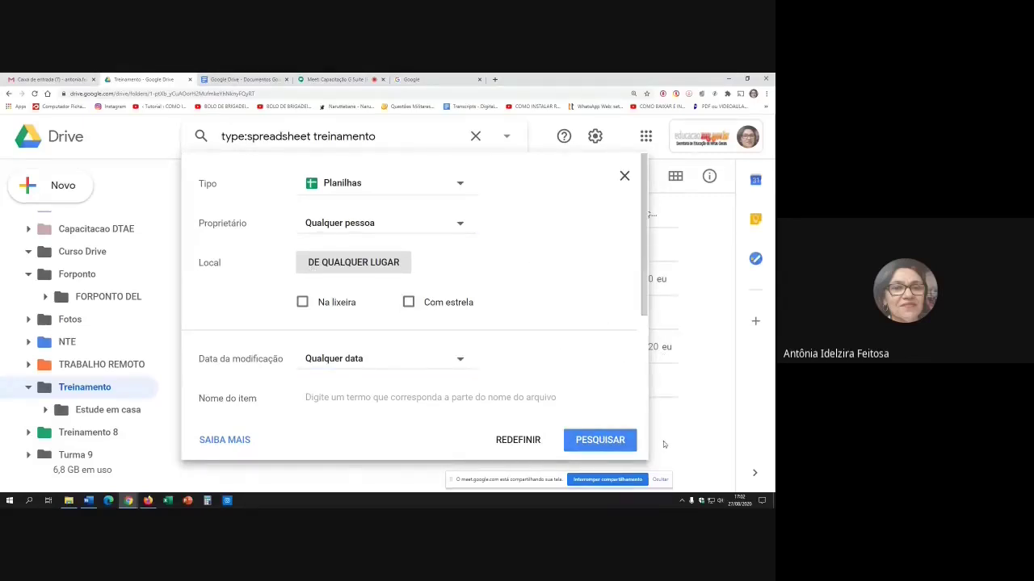
click(600, 442)
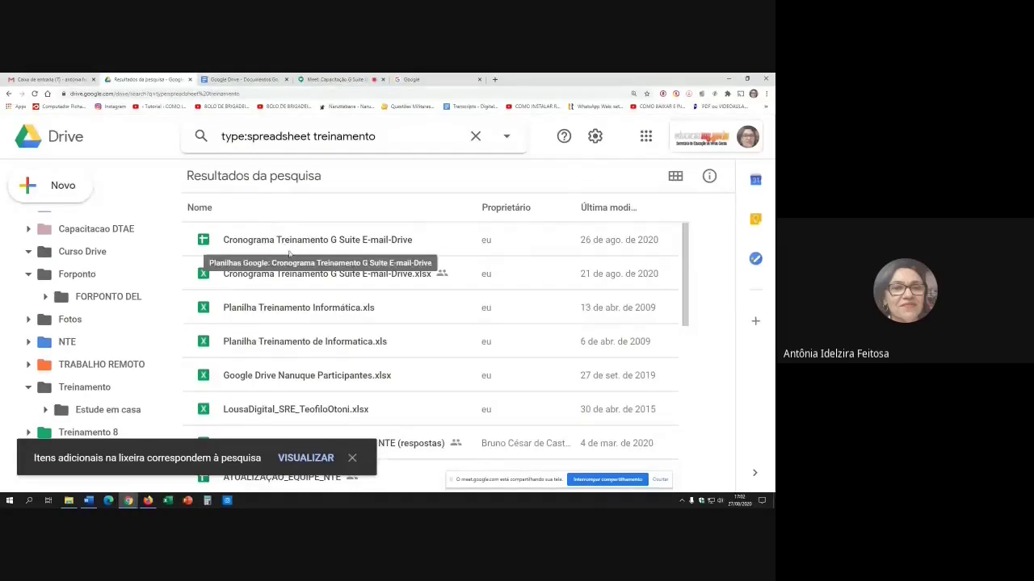
scroll(291, 256, down, 1)
scroll(289, 253, down, 1)
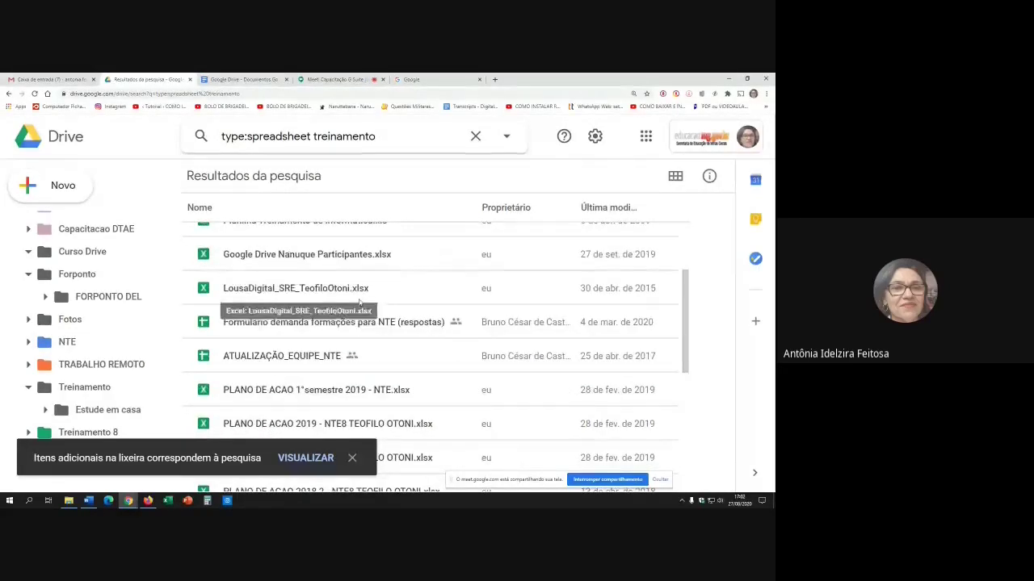
scroll(372, 337, up, 3)
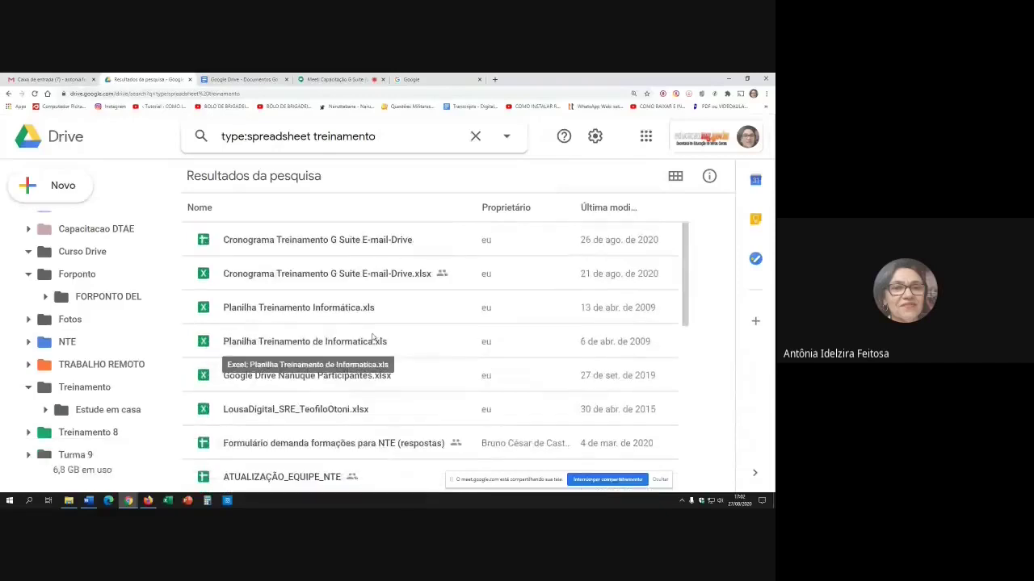